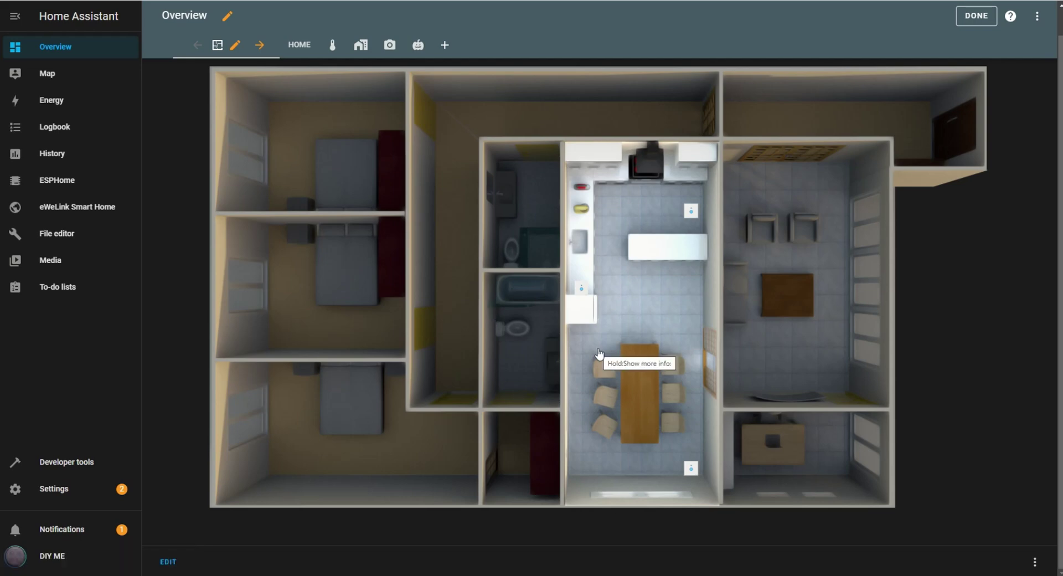
Switch the kitchen counter, upper and bottom lights off, then back on, from their floor-plan icons.
click(580, 289)
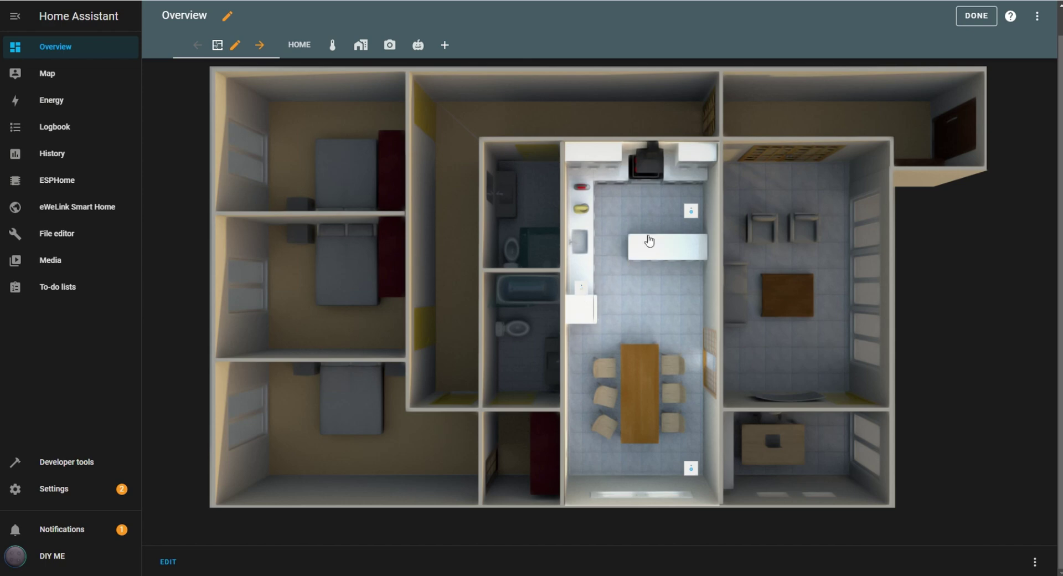
click(691, 215)
click(690, 470)
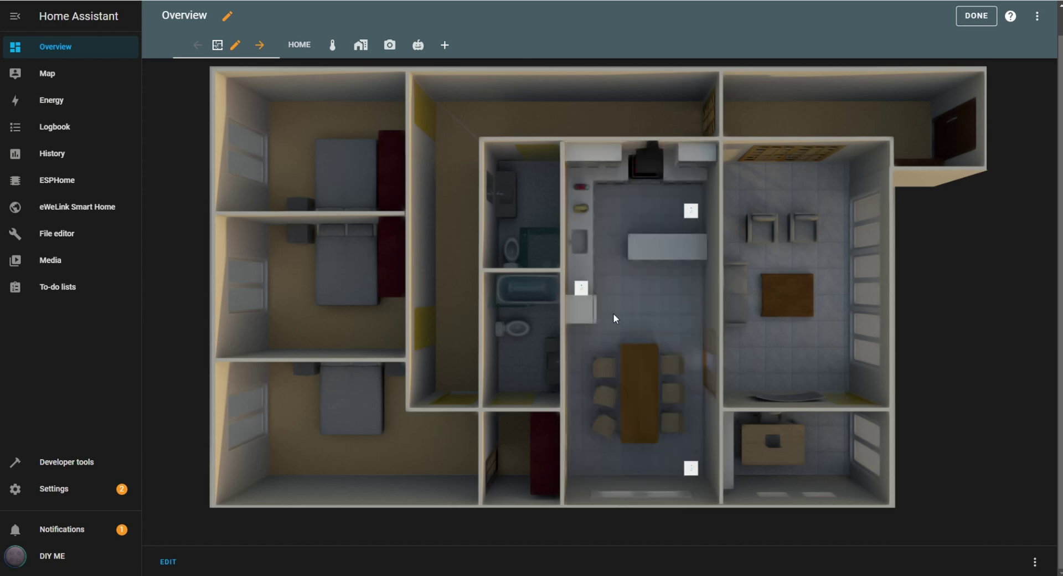
click(581, 290)
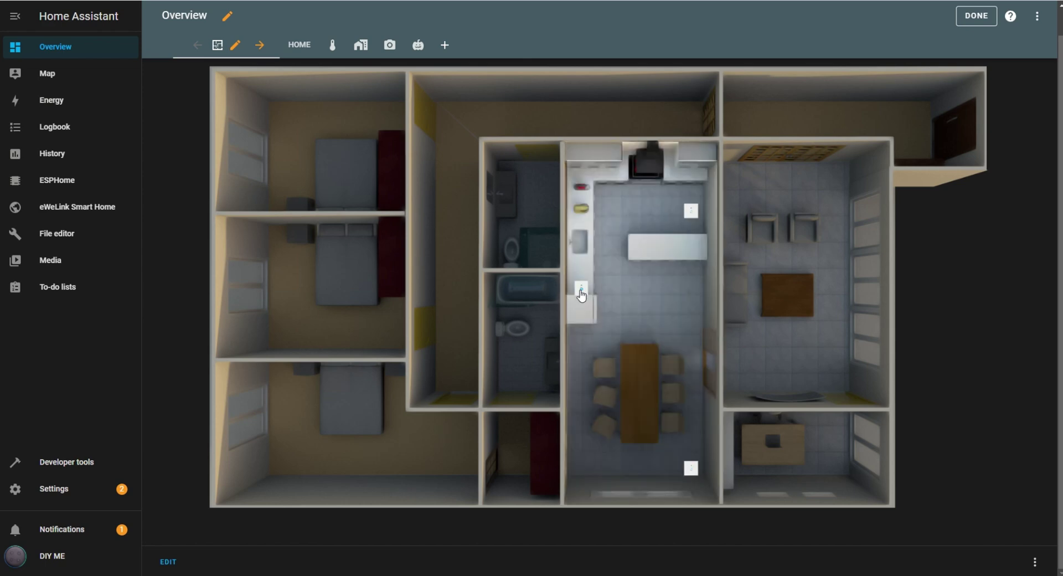
click(691, 216)
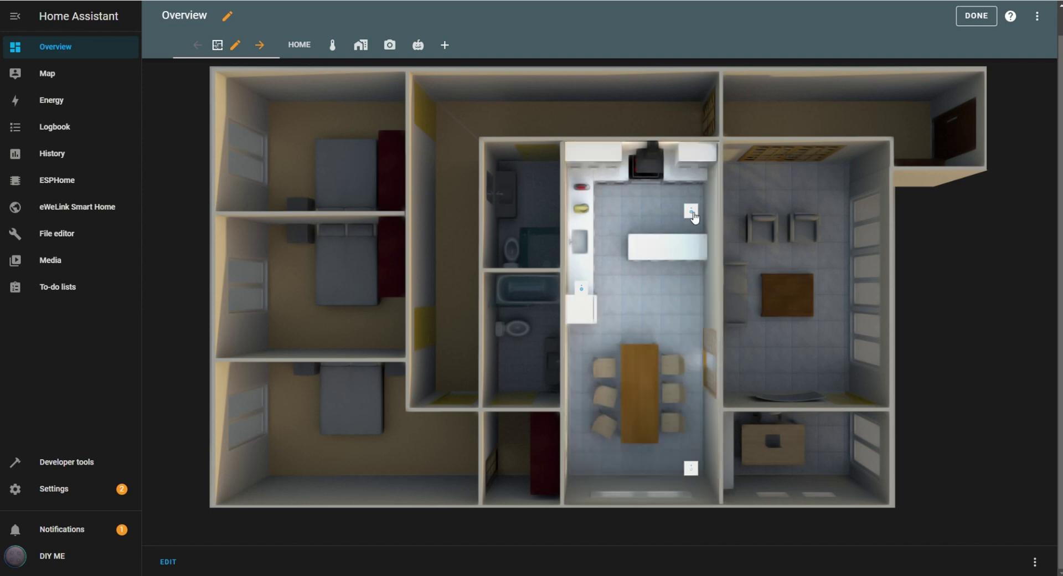
click(690, 469)
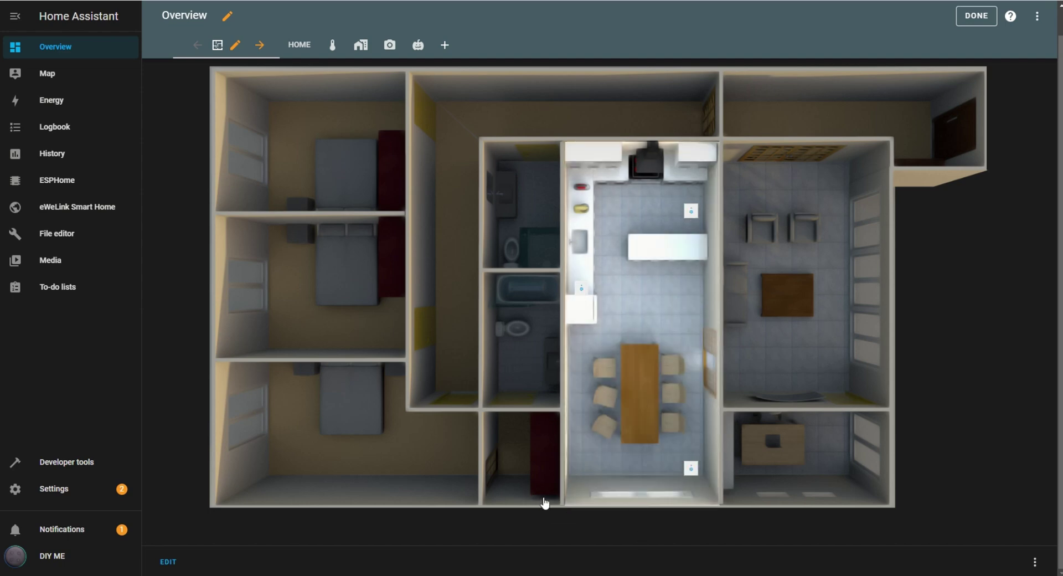
Leave dashboard editing and switch off the bottom and counter kitchen lights.
click(974, 17)
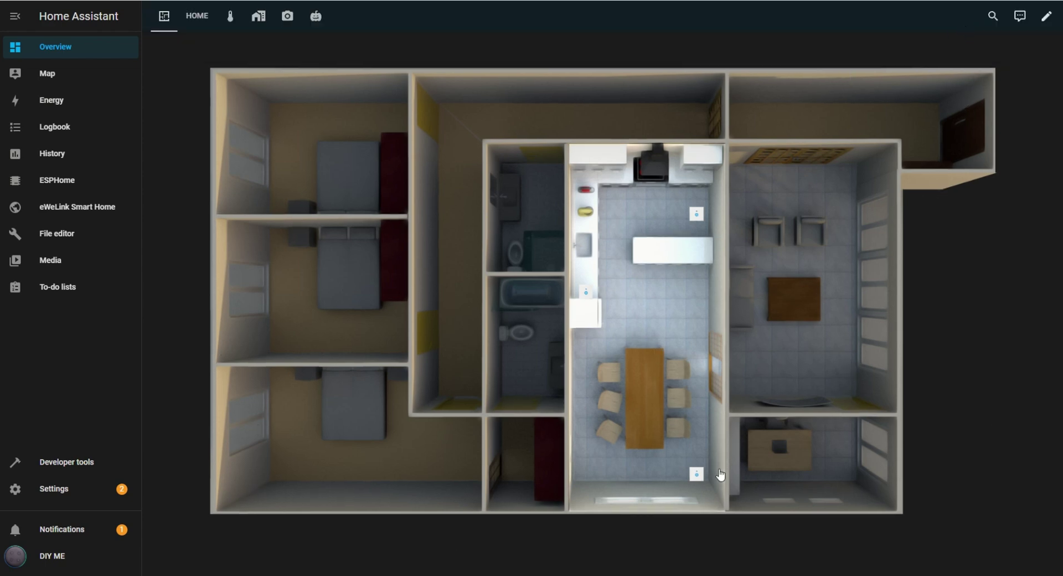
click(696, 474)
click(585, 299)
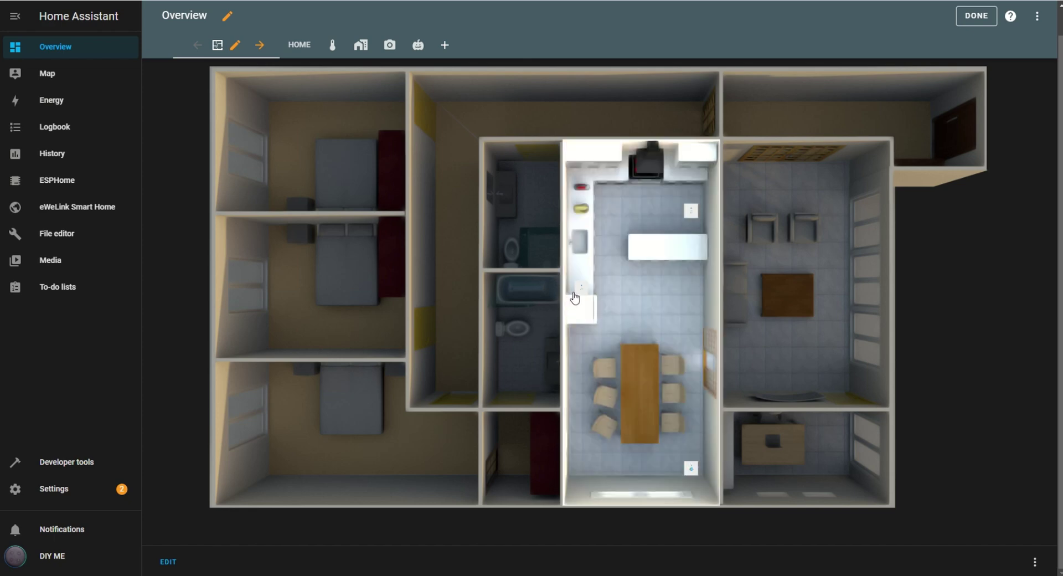
Toggle the kitchen counter light on and off, then switch off the upper, bottom and counter lights.
click(581, 287)
click(581, 287)
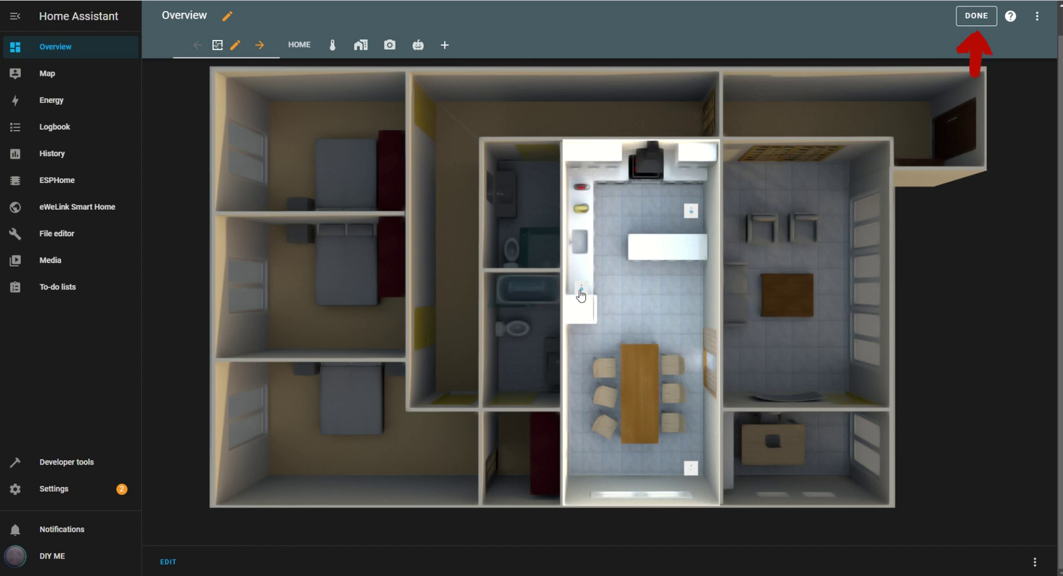
click(691, 212)
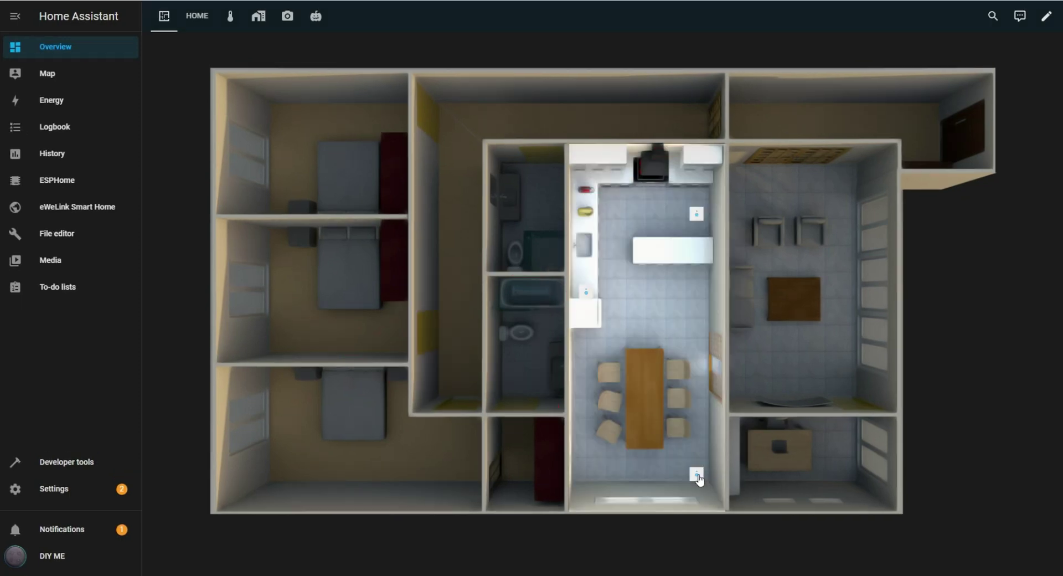
click(697, 476)
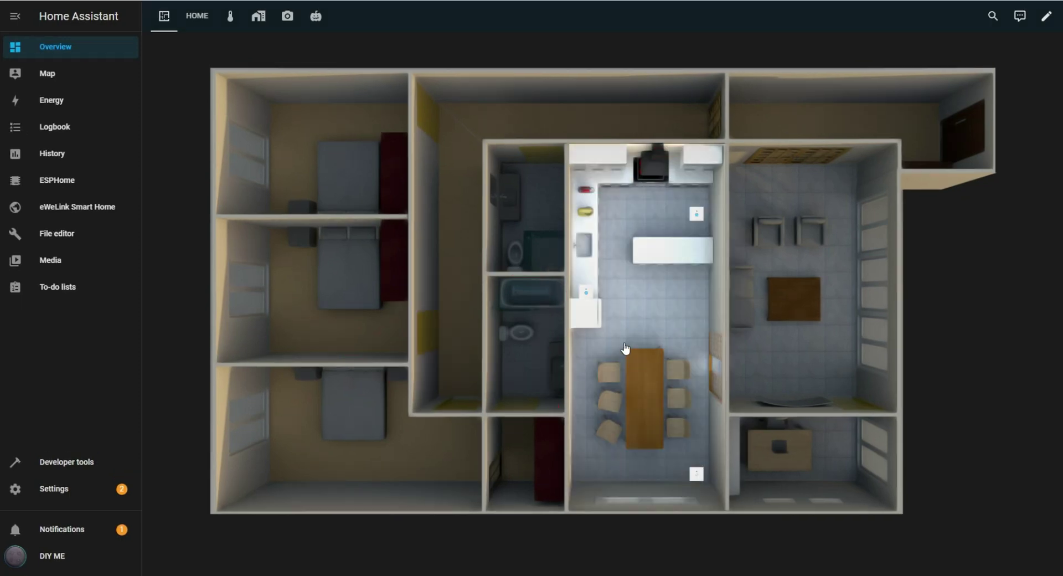
click(584, 296)
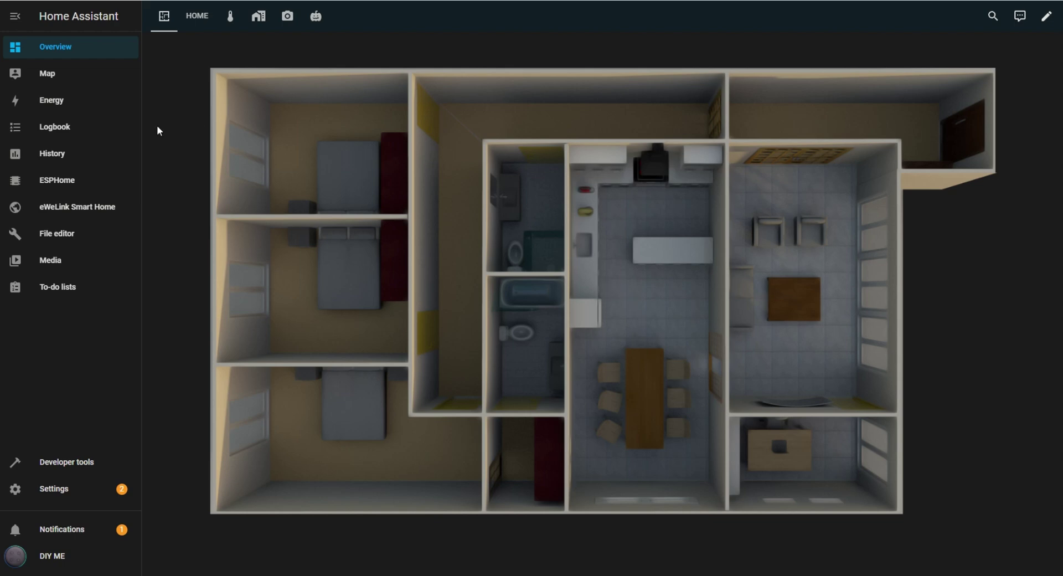
click(64, 235)
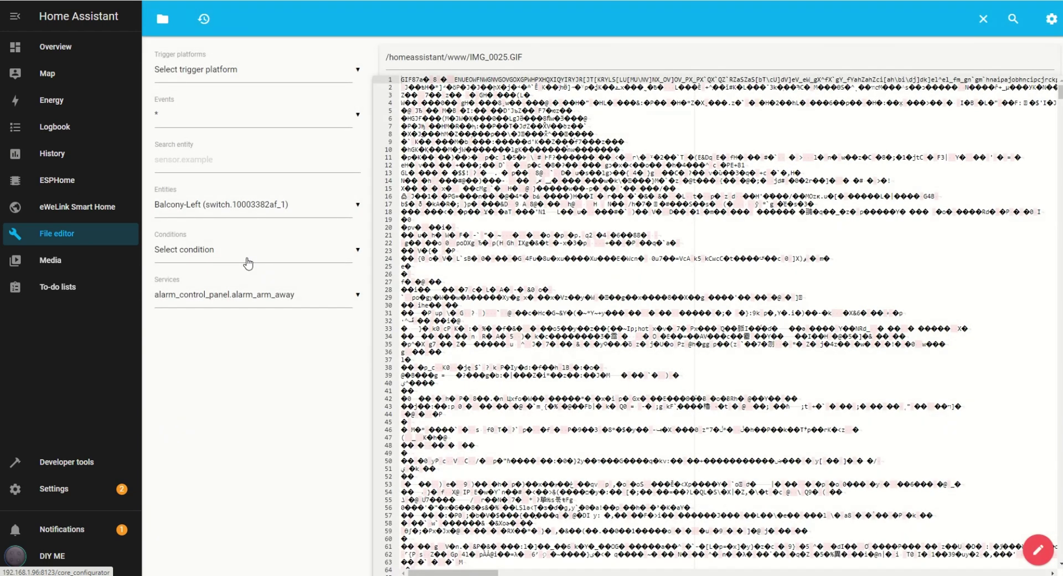
click(162, 19)
scroll(269, 299, down, 3)
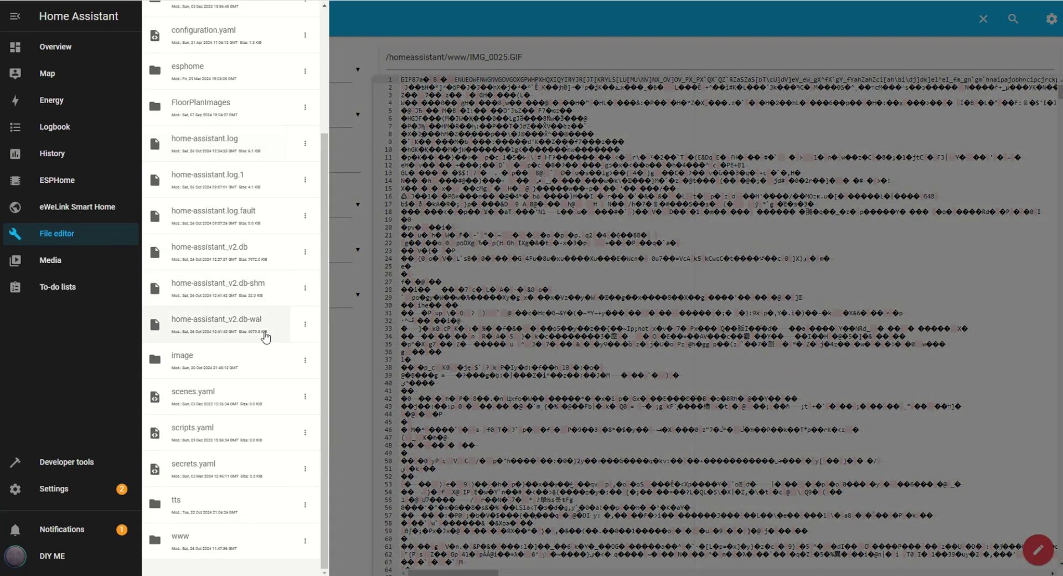
click(191, 540)
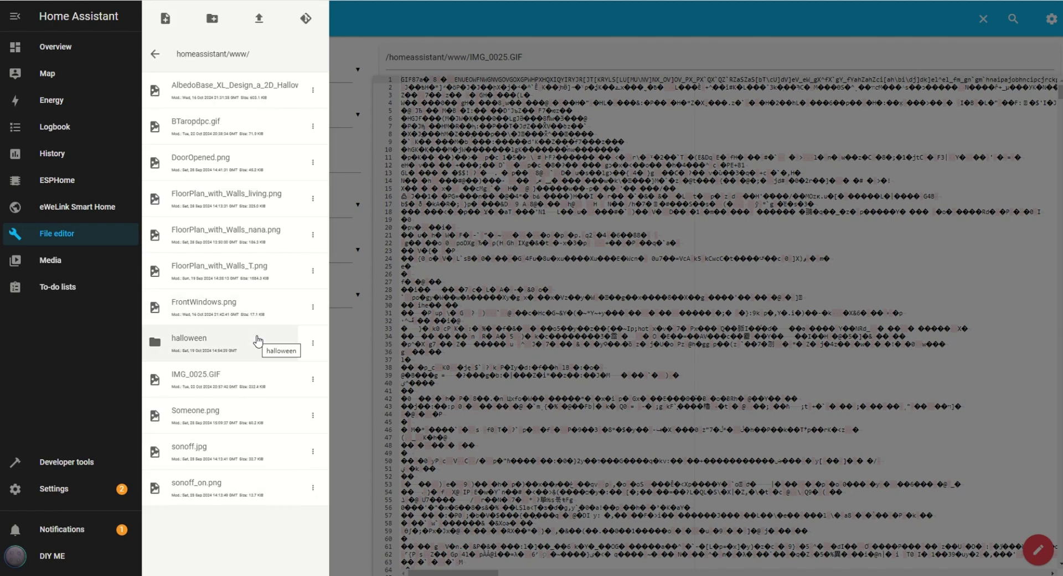
click(212, 20)
click(386, 139)
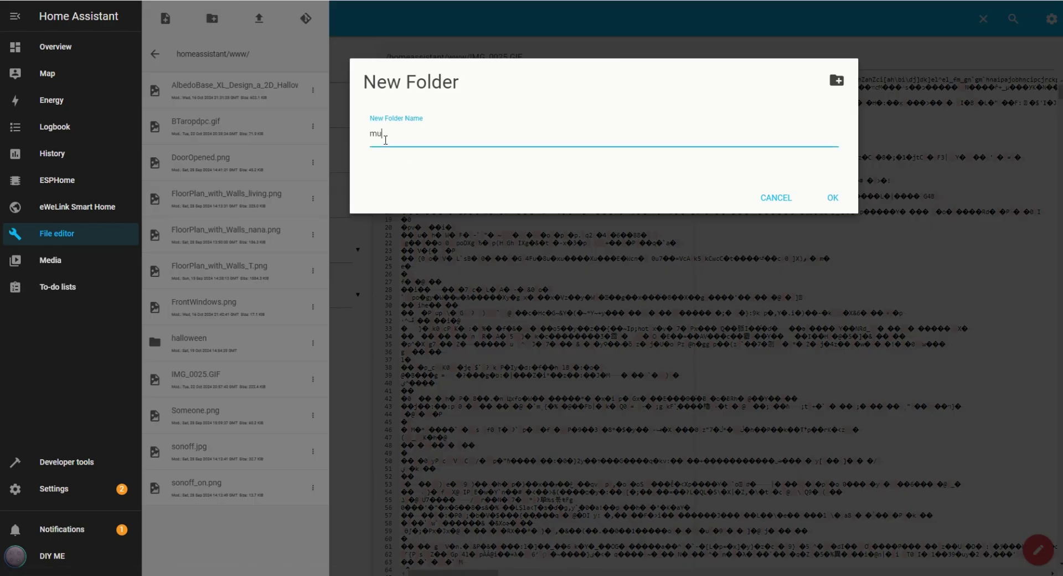
text(multiplelight)
click(832, 197)
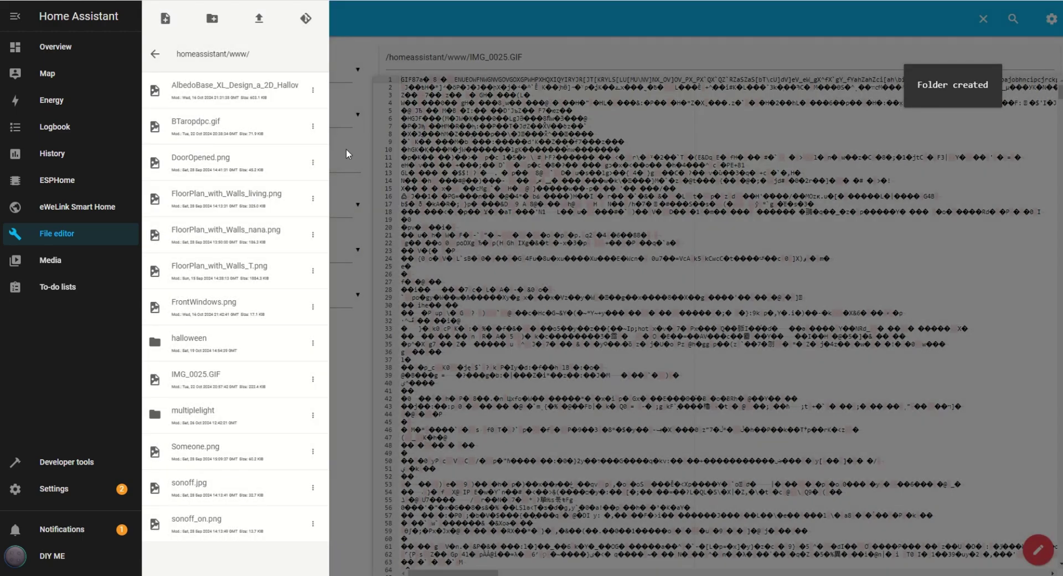
Upload KitchenFullRoom.png into the multiplelight folder.
click(258, 420)
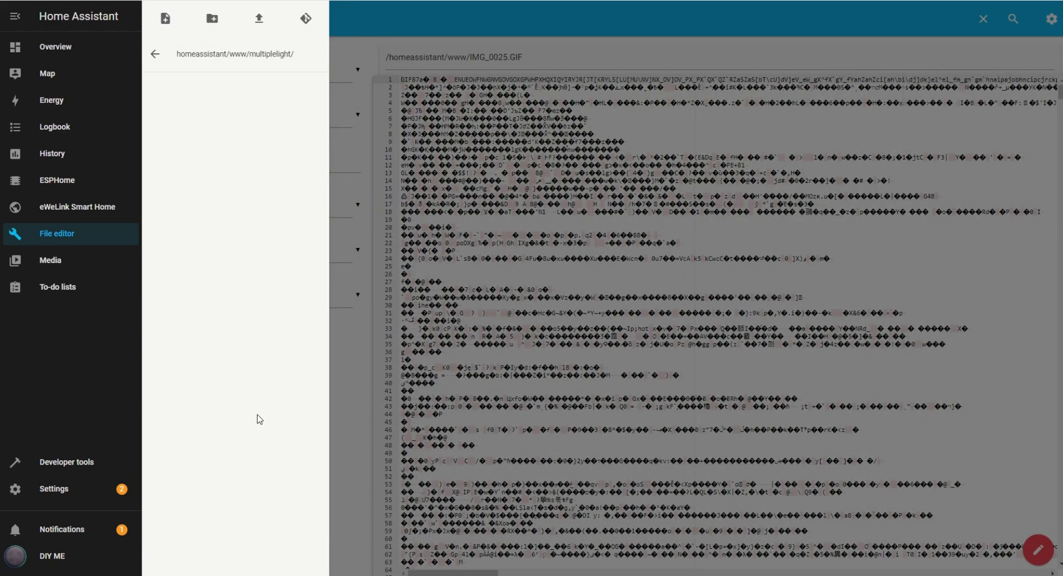
click(259, 25)
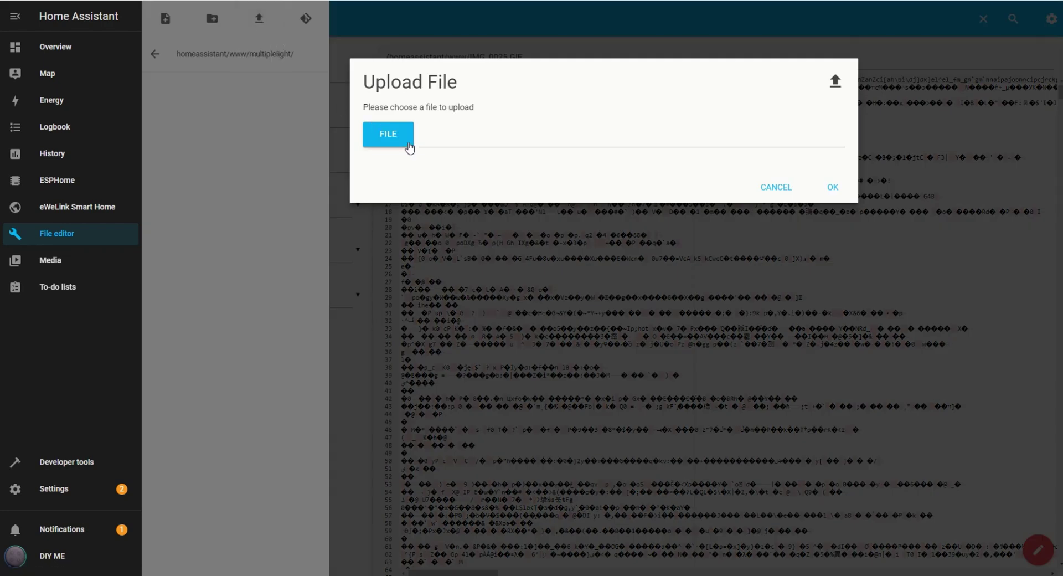
click(406, 144)
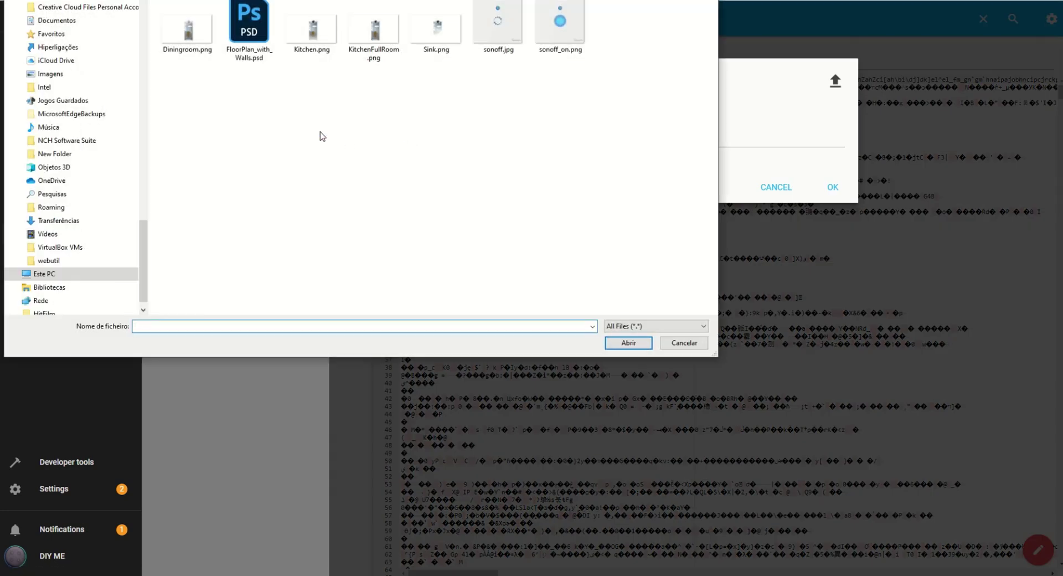
click(380, 35)
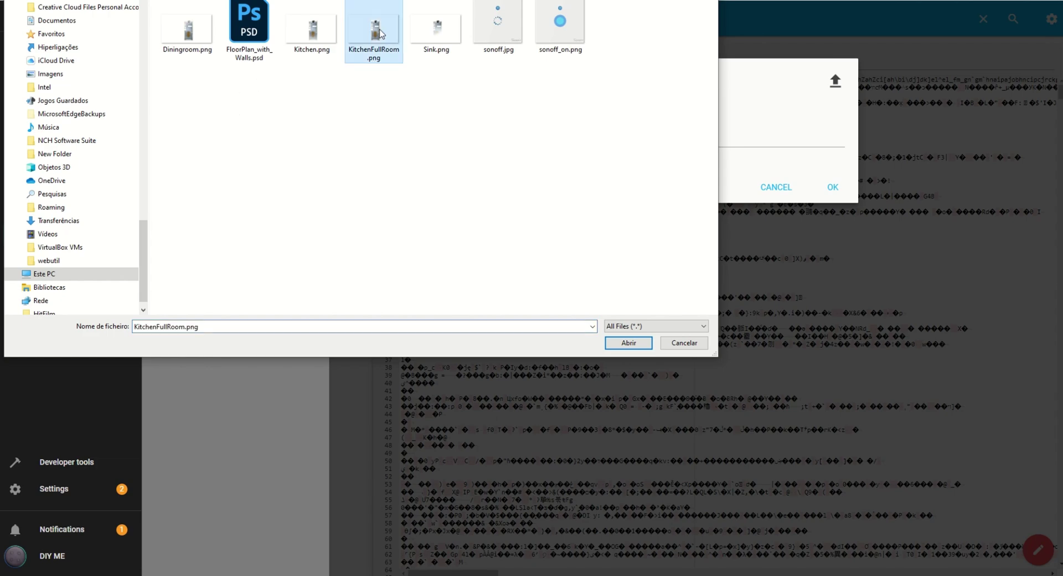
click(609, 343)
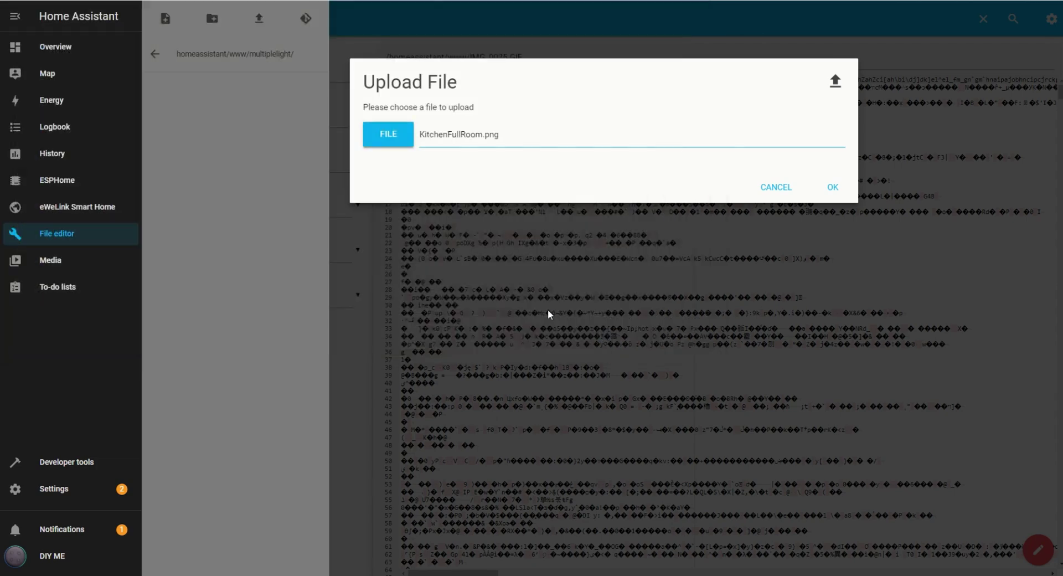
click(833, 188)
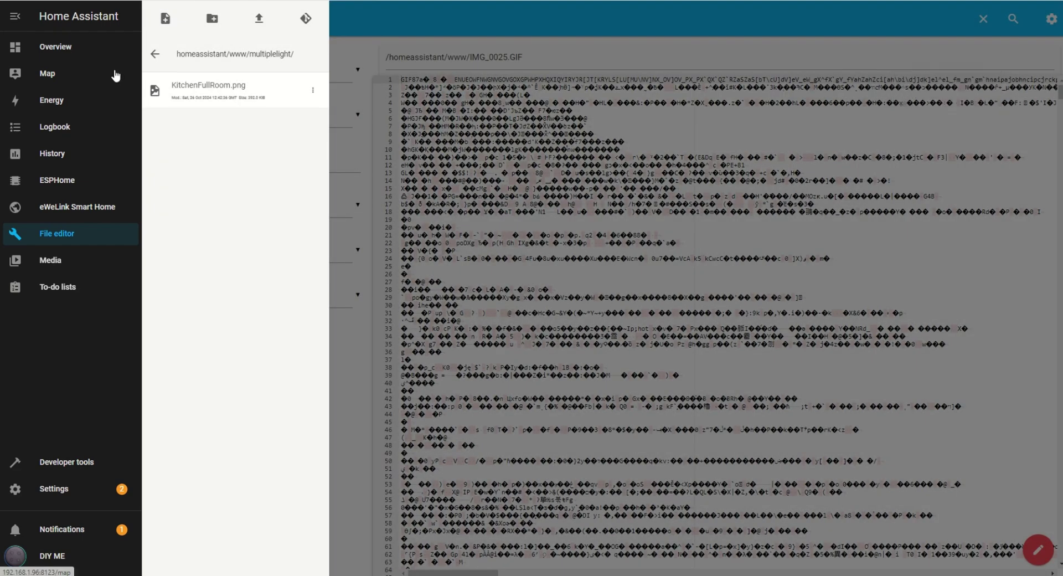
Edit the floor plan card and add a new conditional element for the kitchen.
click(61, 46)
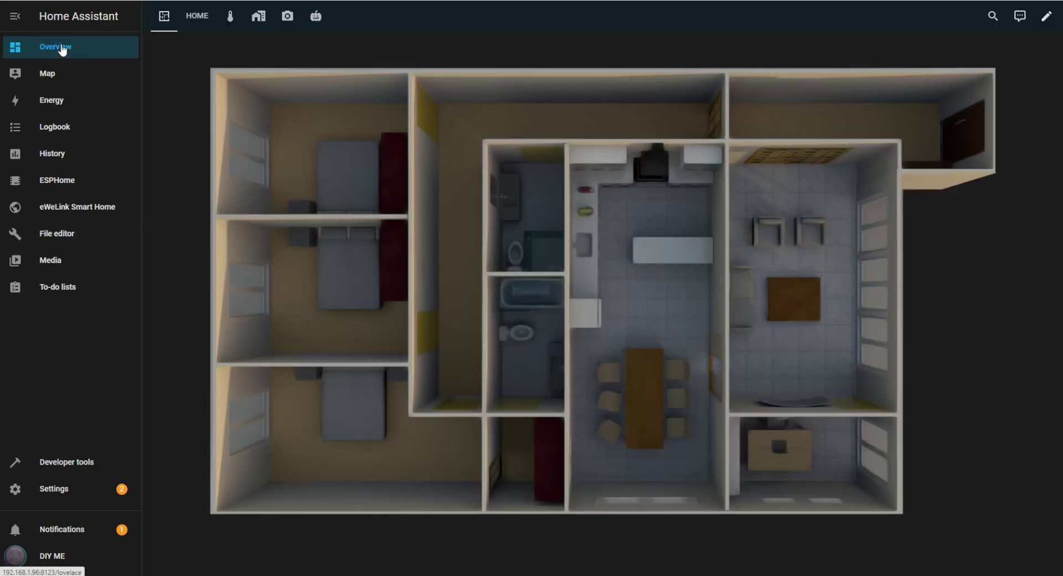
click(1045, 16)
scroll(563, 351, down, 1)
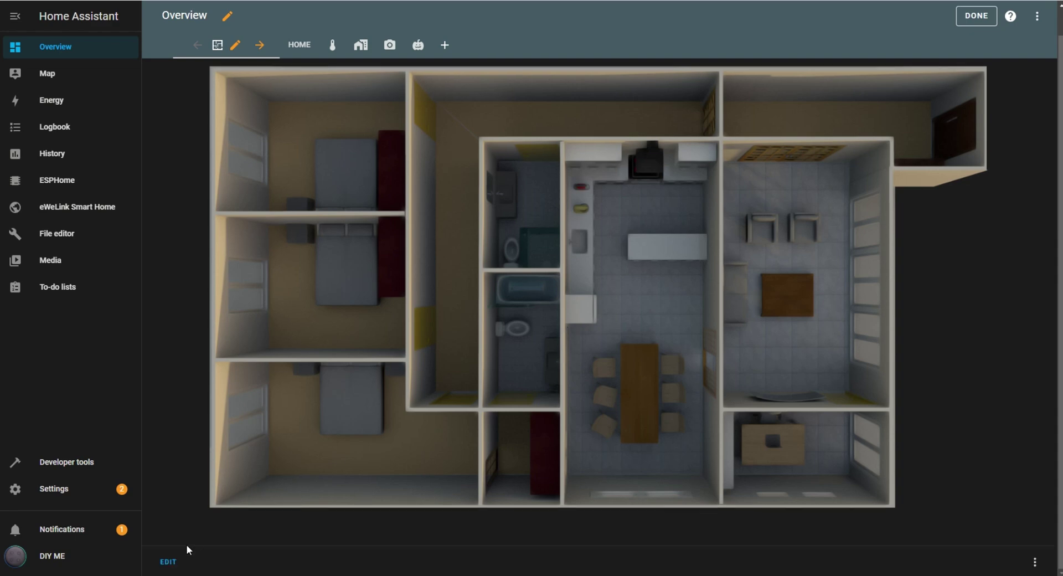
click(167, 561)
click(519, 296)
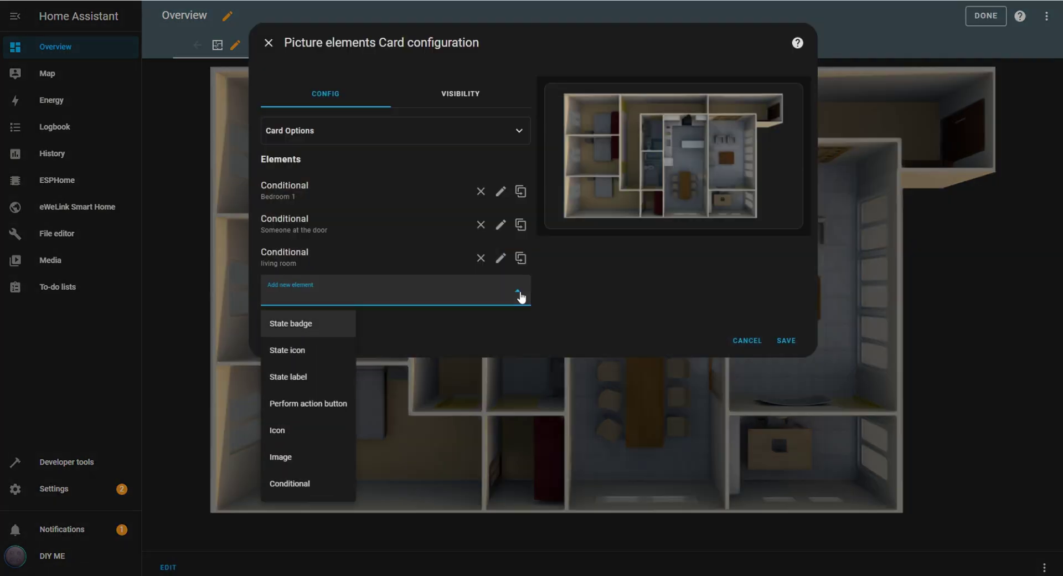
click(299, 482)
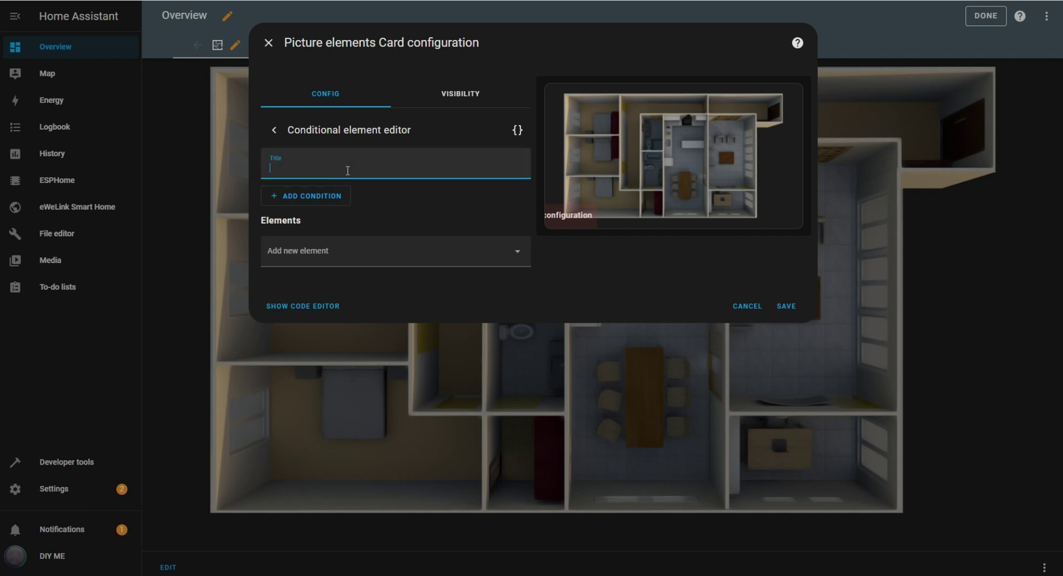
text(Kitchen)
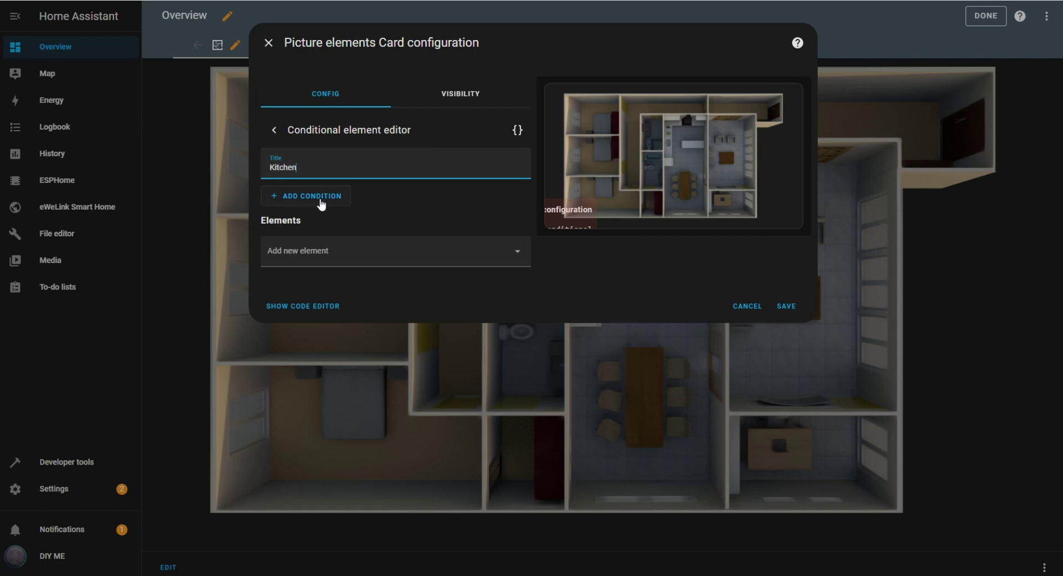
Give the element an Or condition containing the entity state Kitchen = On.
click(320, 198)
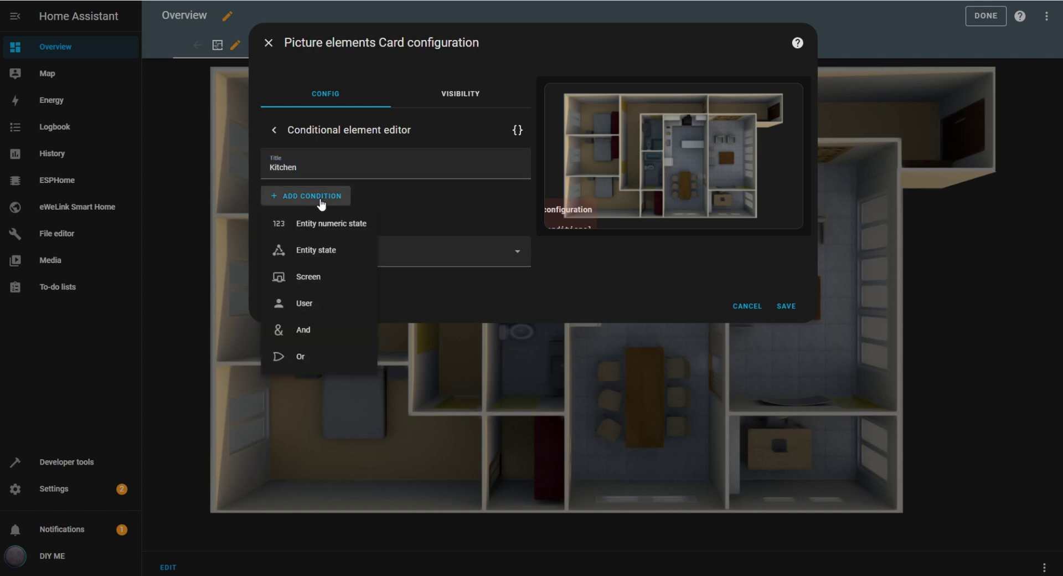
click(308, 361)
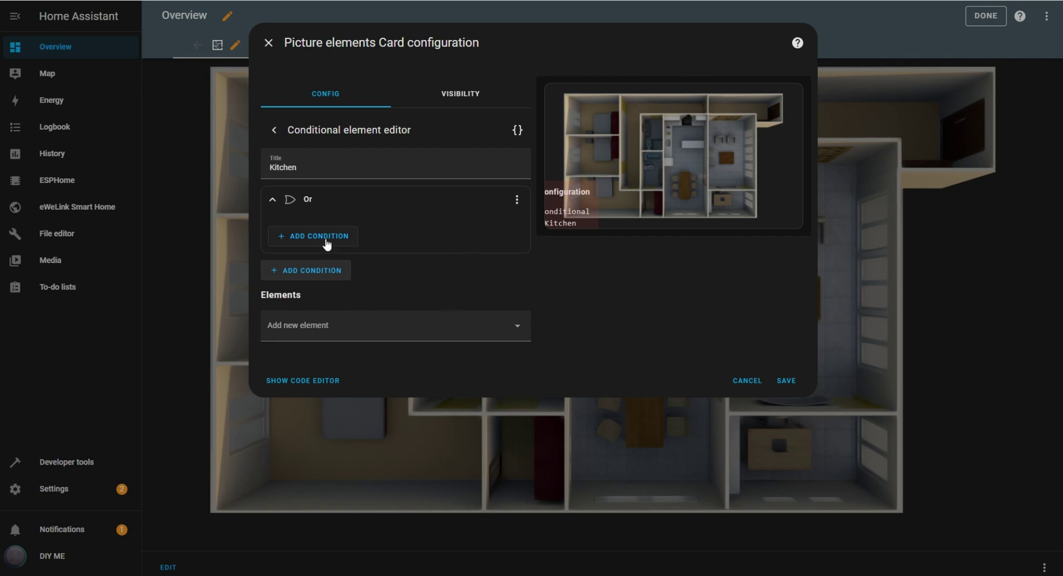
click(327, 243)
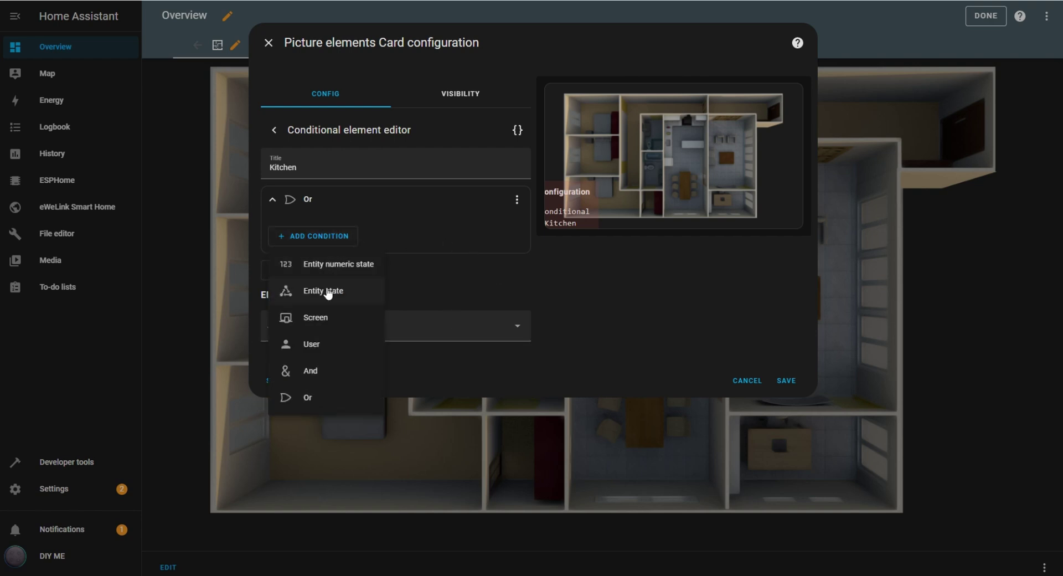
click(328, 293)
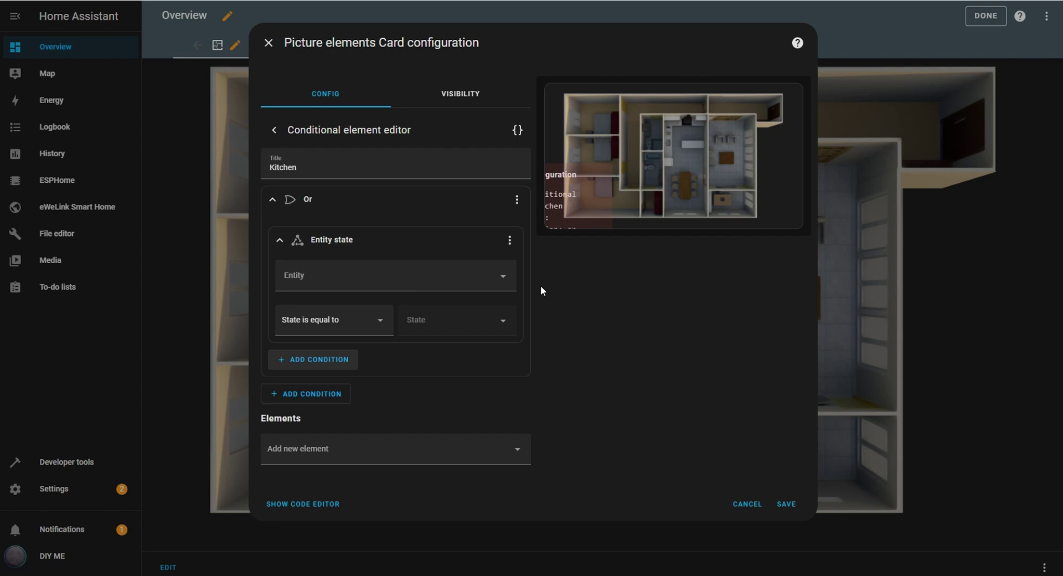
click(478, 277)
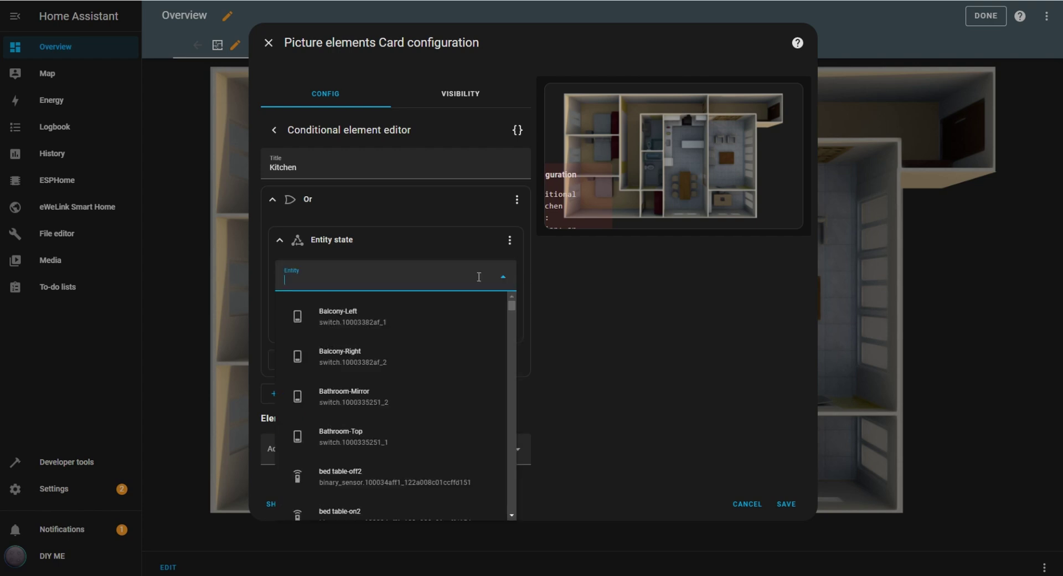
text(kitchen)
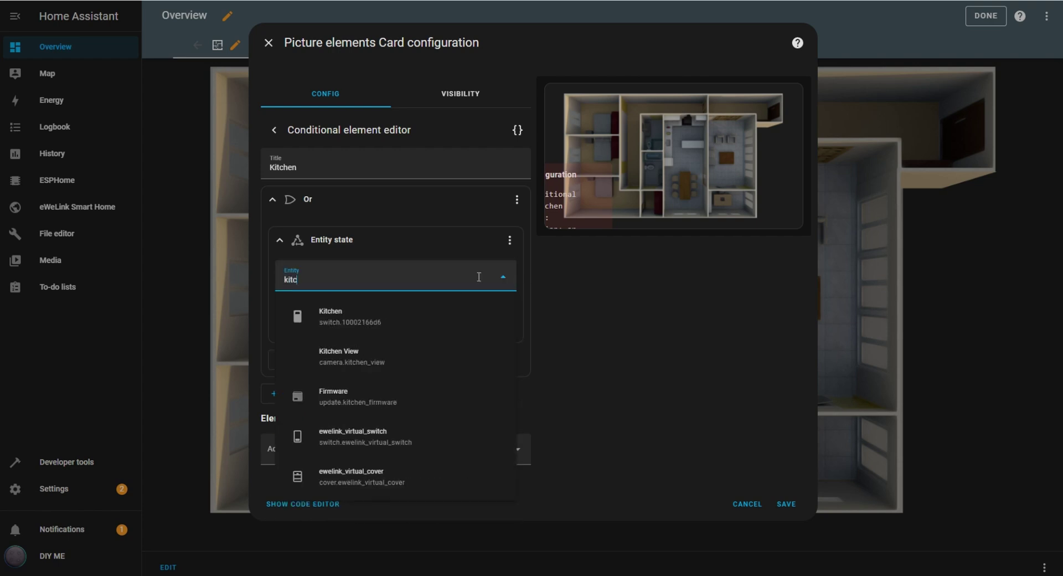
click(354, 317)
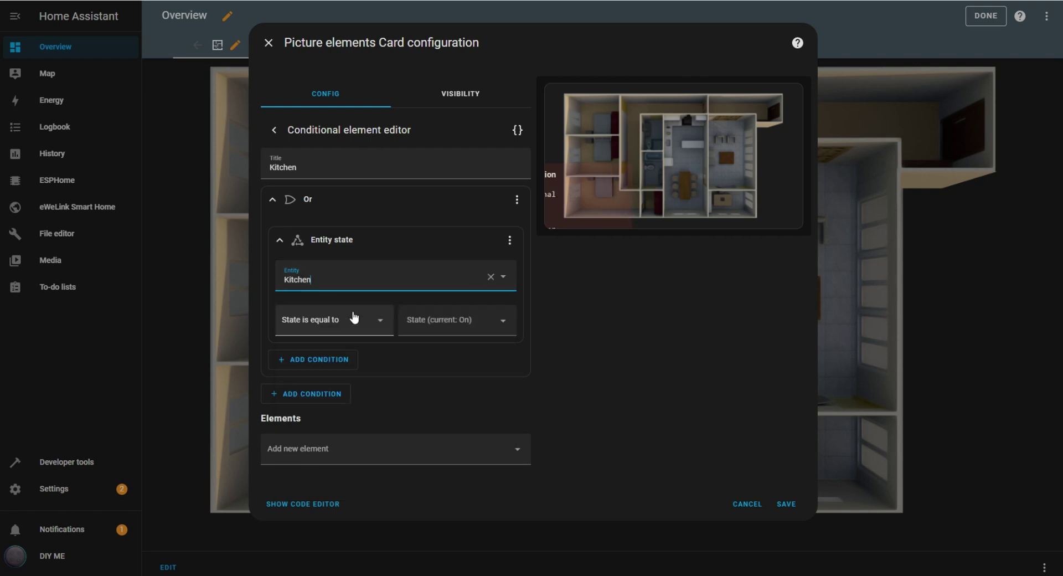
click(491, 324)
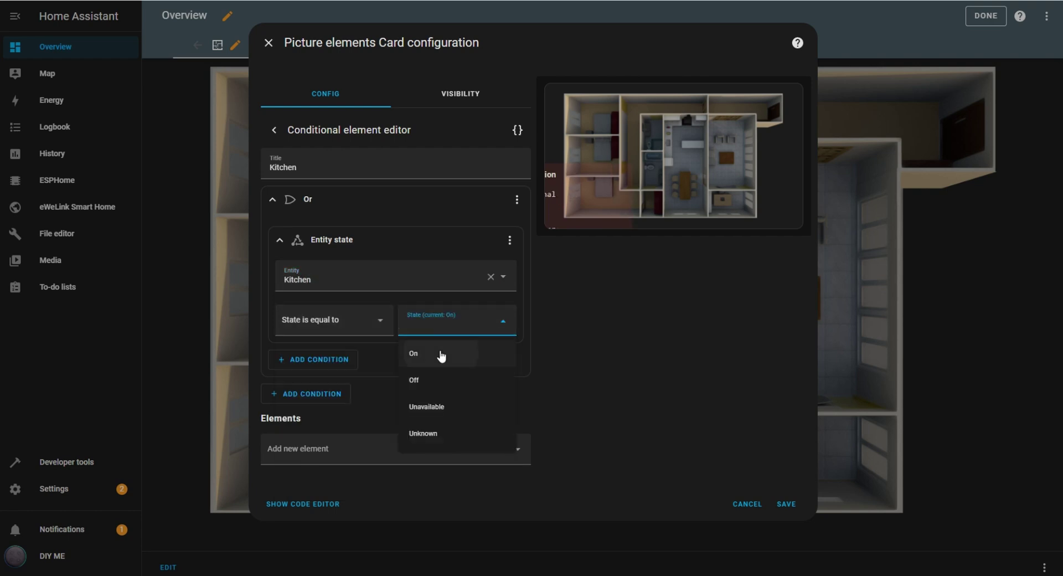
click(440, 354)
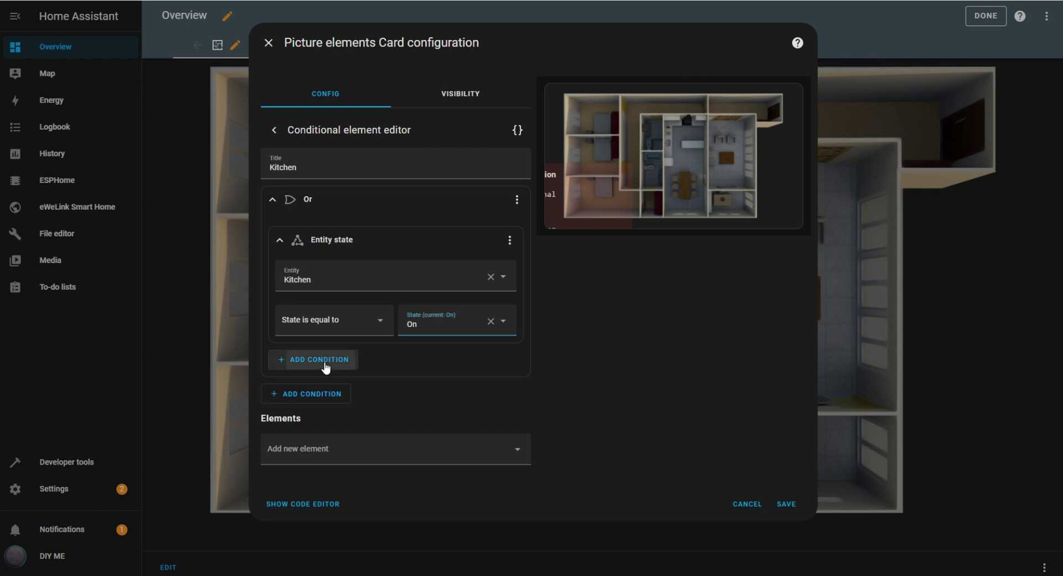
Add a second entity state condition: Dinning room = On.
click(325, 363)
click(337, 412)
click(495, 402)
click(287, 441)
click(427, 441)
click(429, 406)
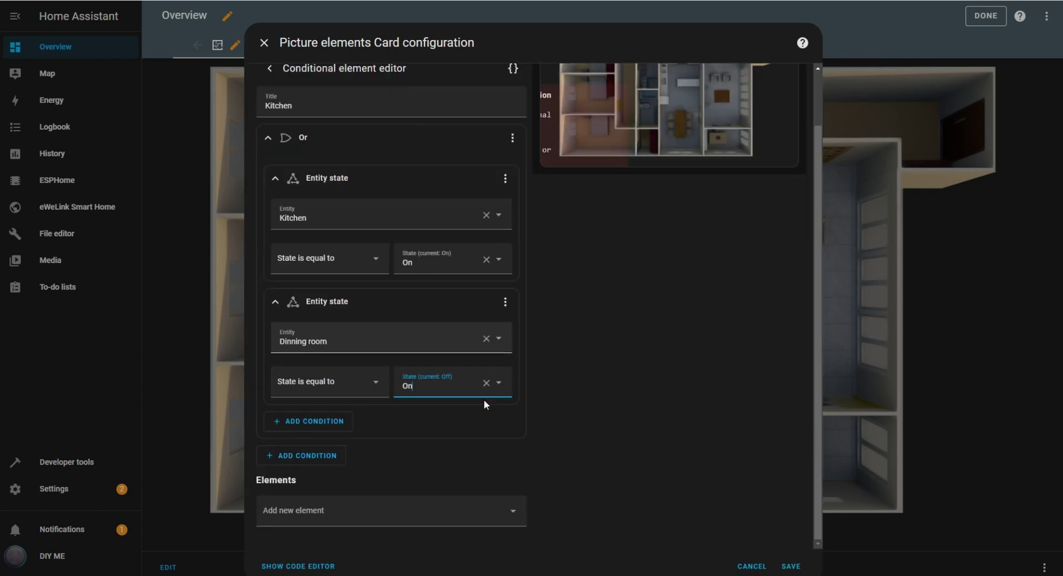
Add a third entity state condition: Sink = On.
click(308, 451)
click(321, 501)
scroll(325, 282, down, 3)
click(453, 429)
text(si)
click(387, 466)
click(479, 464)
click(410, 356)
scroll(519, 414, down, 2)
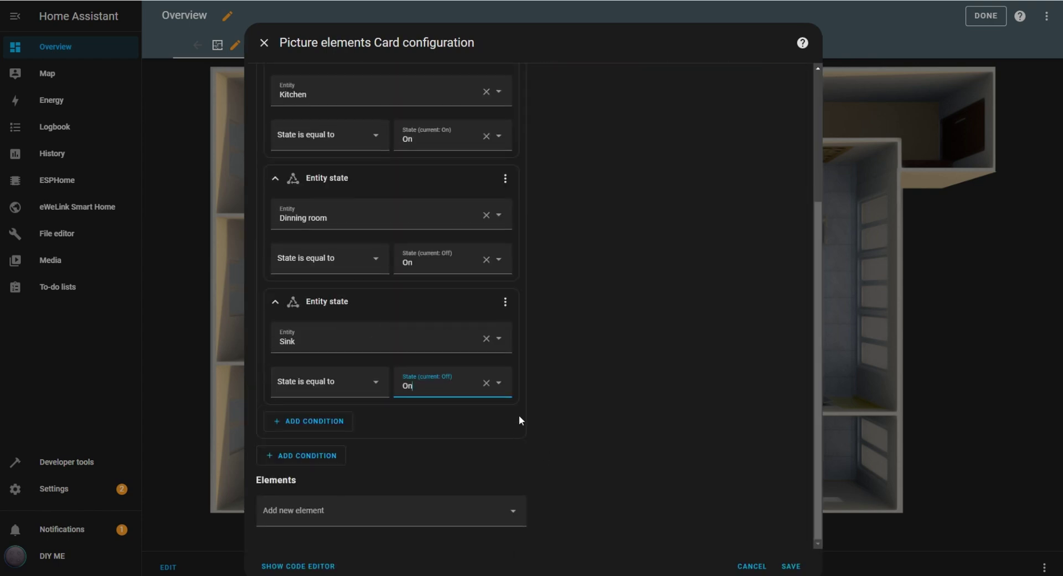
Add an image element with local path /local/multiplelight/KitchenFullRoom.png to the Kitchen conditional.
click(515, 520)
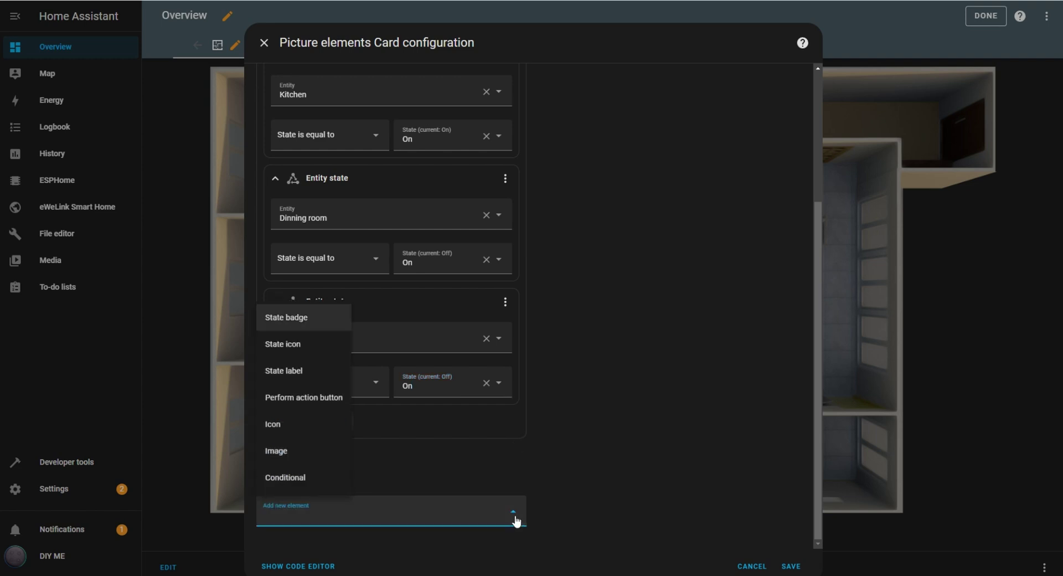
click(292, 457)
scroll(576, 443, down, 4)
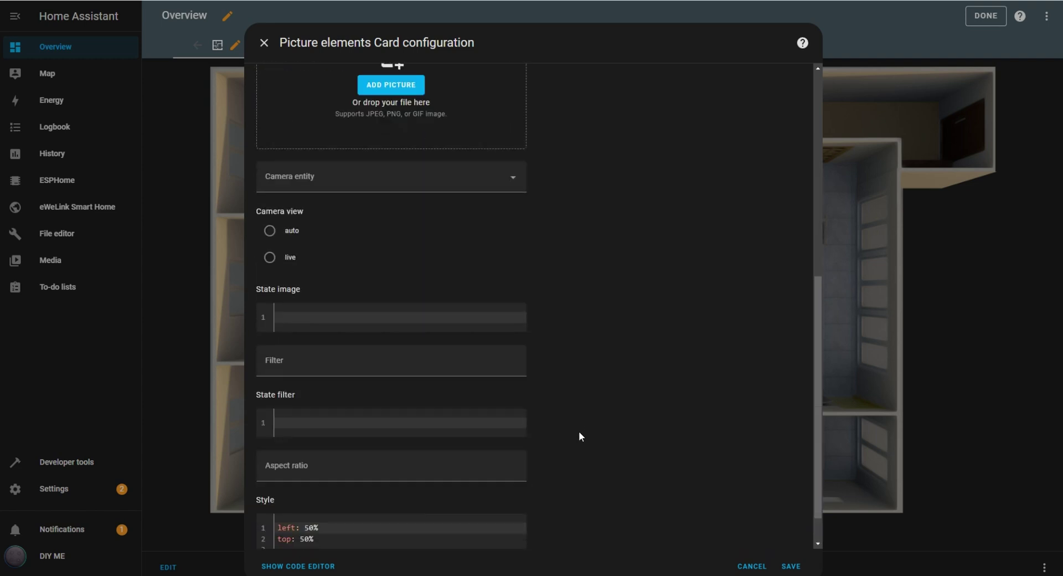
scroll(579, 430, up, 2)
click(270, 112)
click(319, 143)
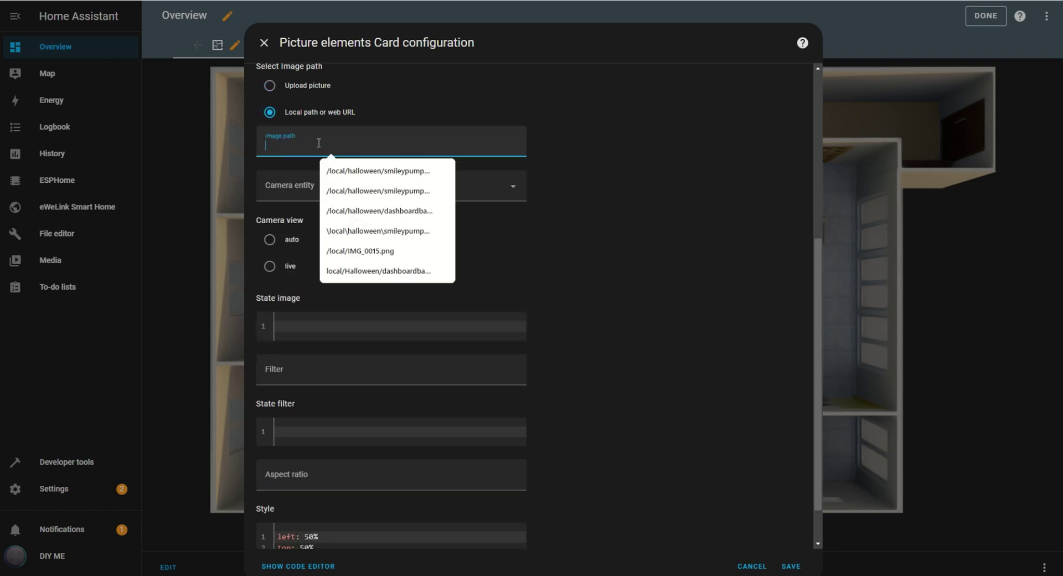
text(/local/multiplelight/KitchenFullRoom.png)
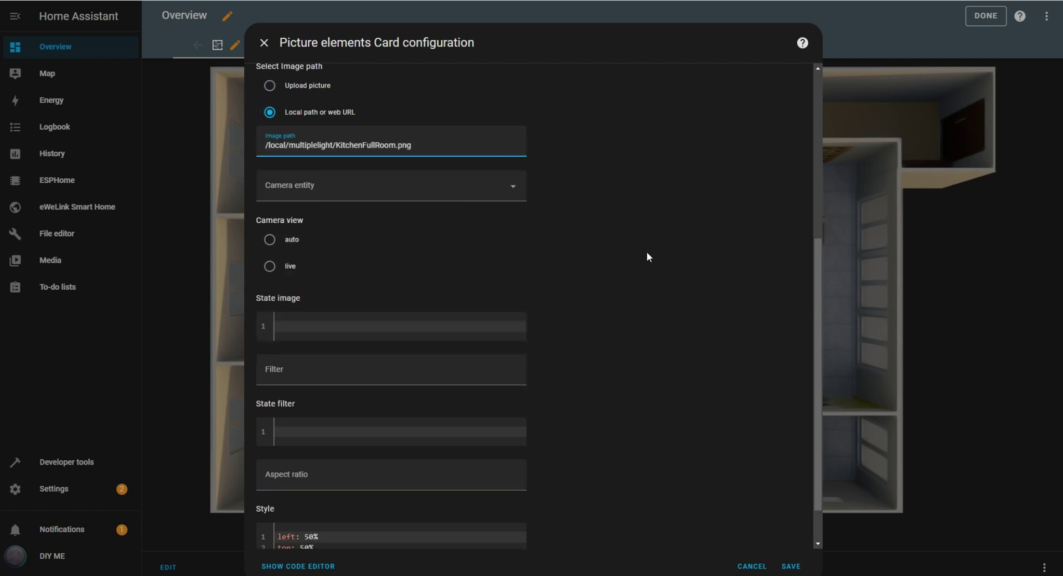
scroll(672, 256, up, 5)
scroll(603, 313, down, 1)
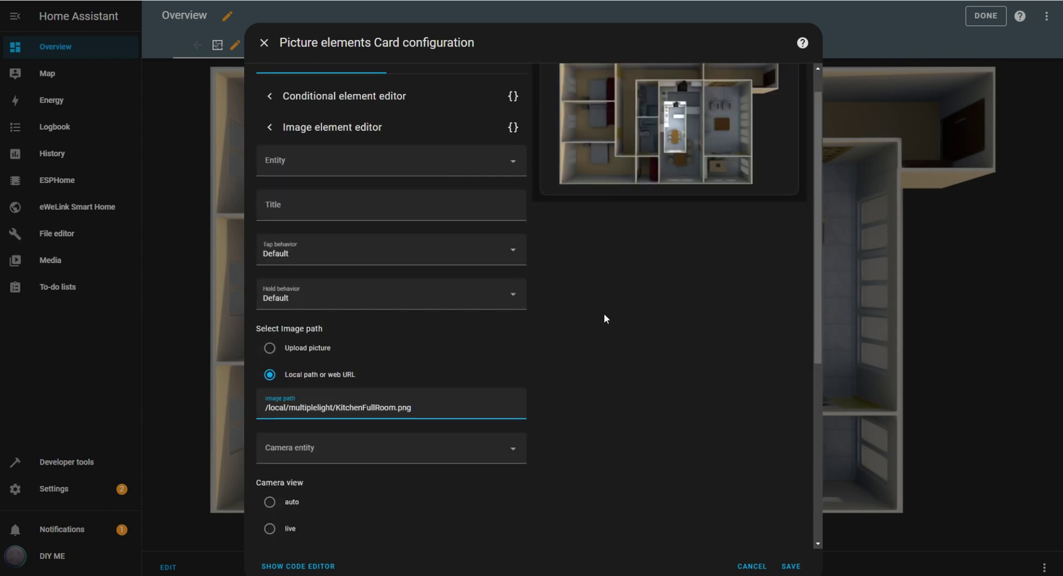
scroll(604, 314, down, 5)
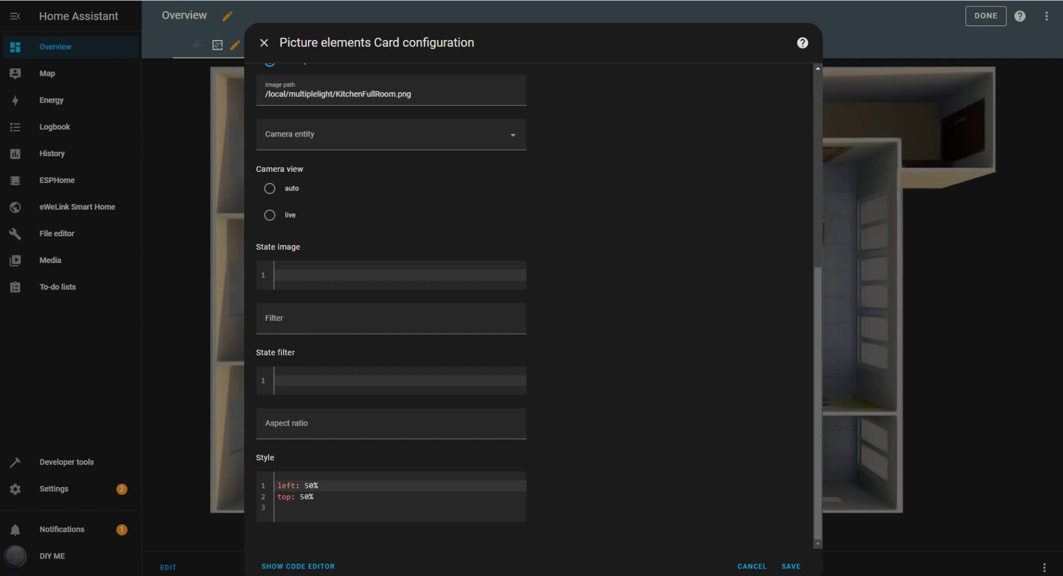
Add width: 100% to the overlay image's style.
click(307, 508)
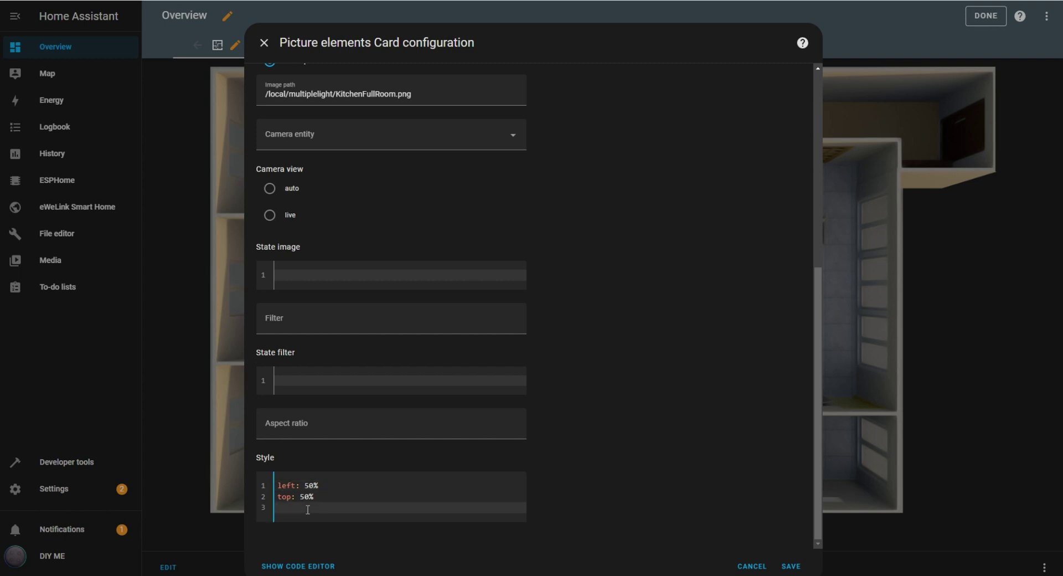
key(ctrl+v)
scroll(623, 300, up, 6)
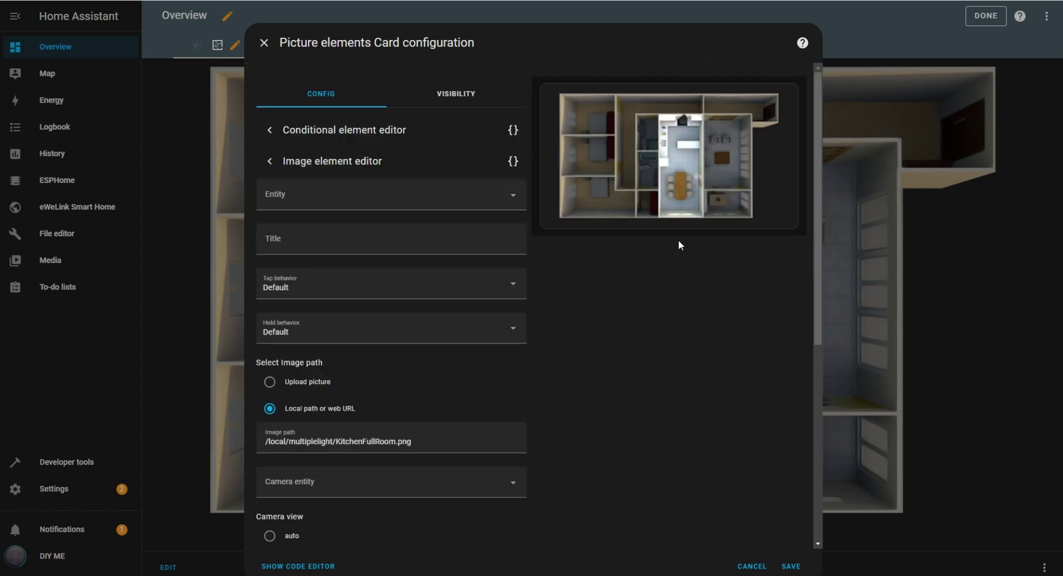
scroll(662, 266, down, 6)
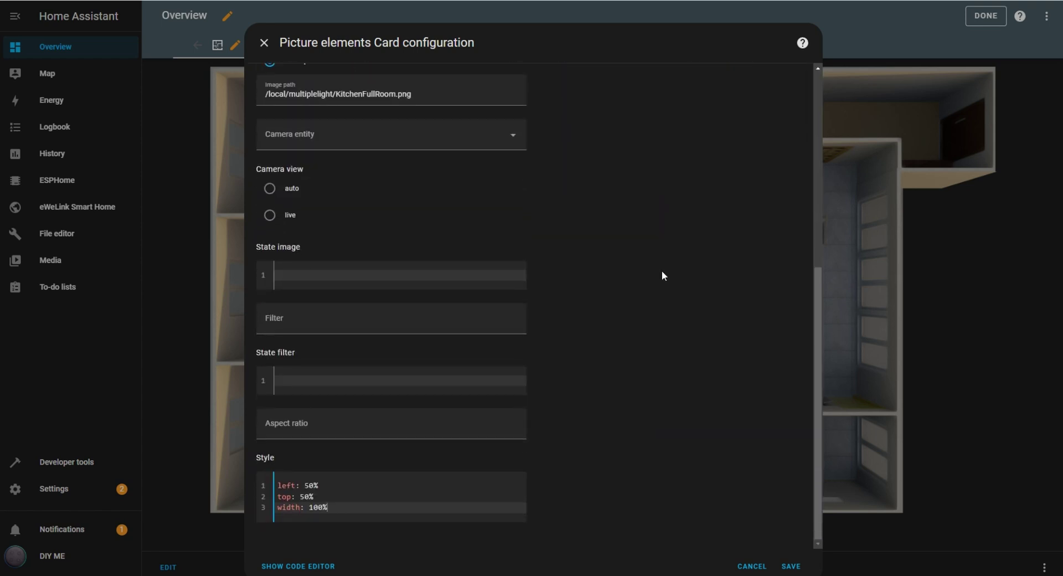
Save the floor plan card and switch off the kitchen light from the plan.
click(791, 567)
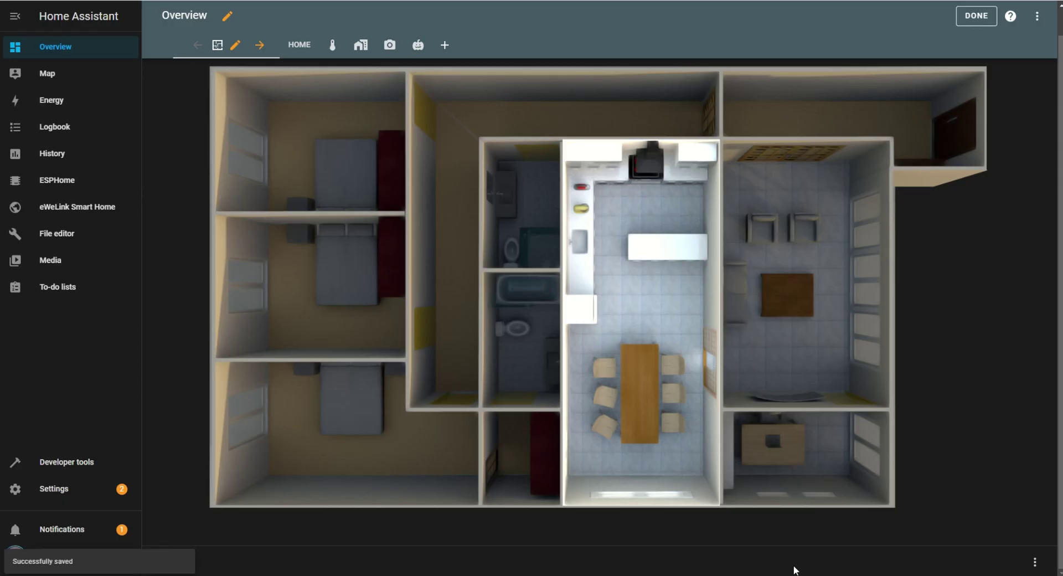
click(662, 191)
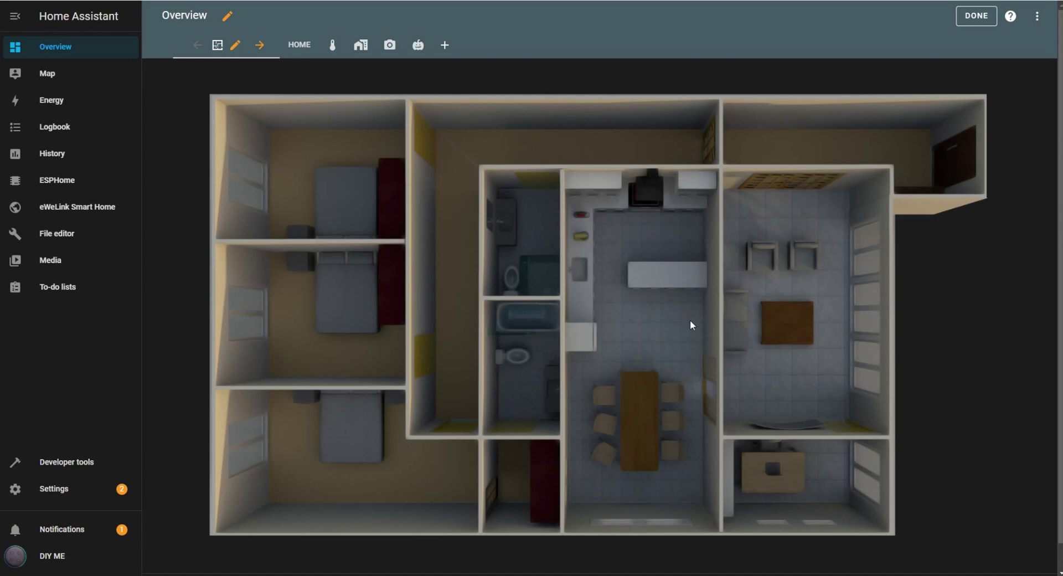
scroll(418, 354, down, 1)
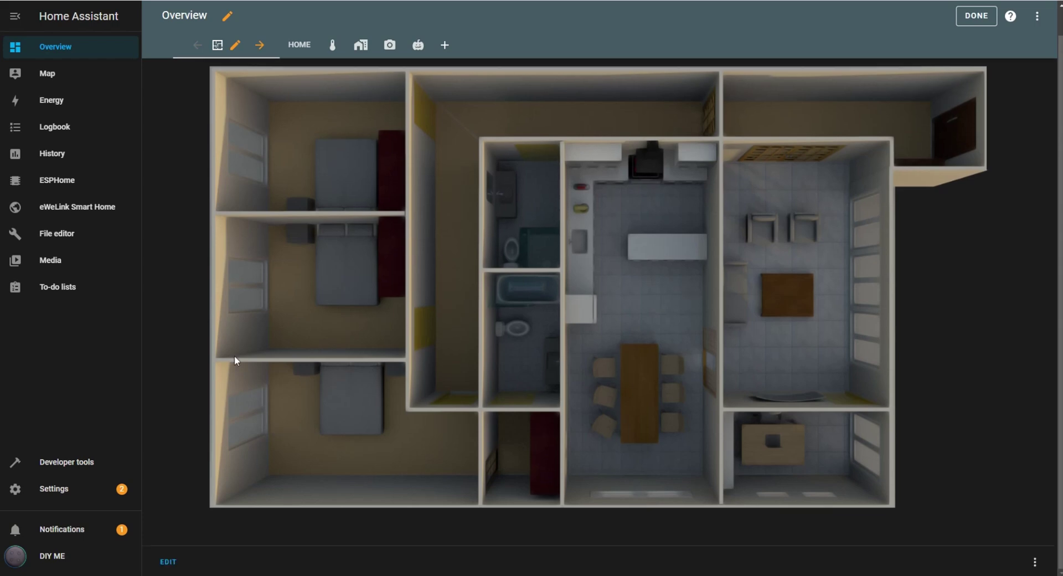
Add an image element linked to the Kitchen switch, titled 'Kitchen Switch'.
click(168, 567)
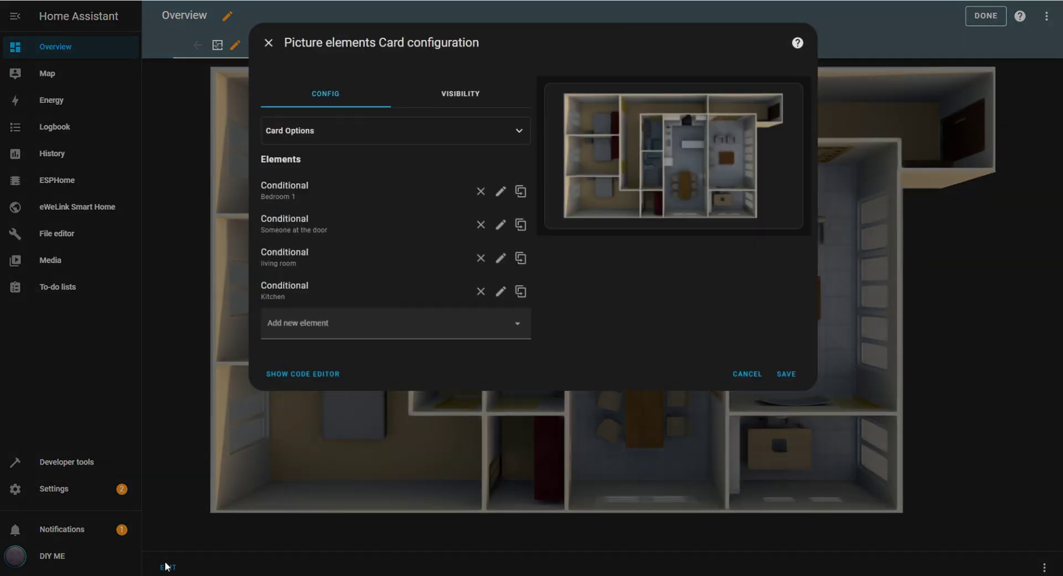
click(521, 329)
click(303, 489)
click(434, 167)
text(kitchen)
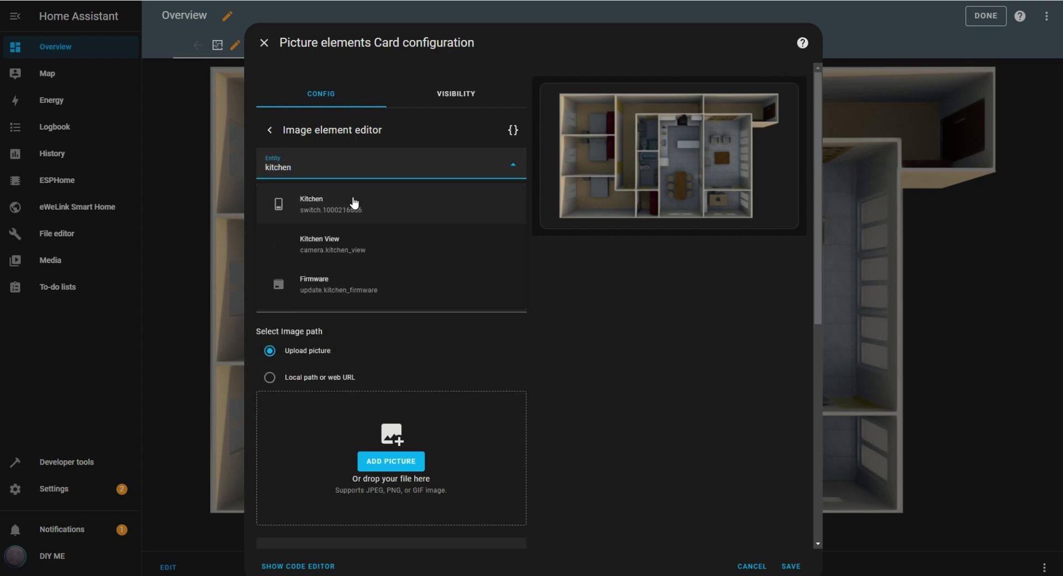
click(444, 206)
click(445, 205)
text(Kitche)
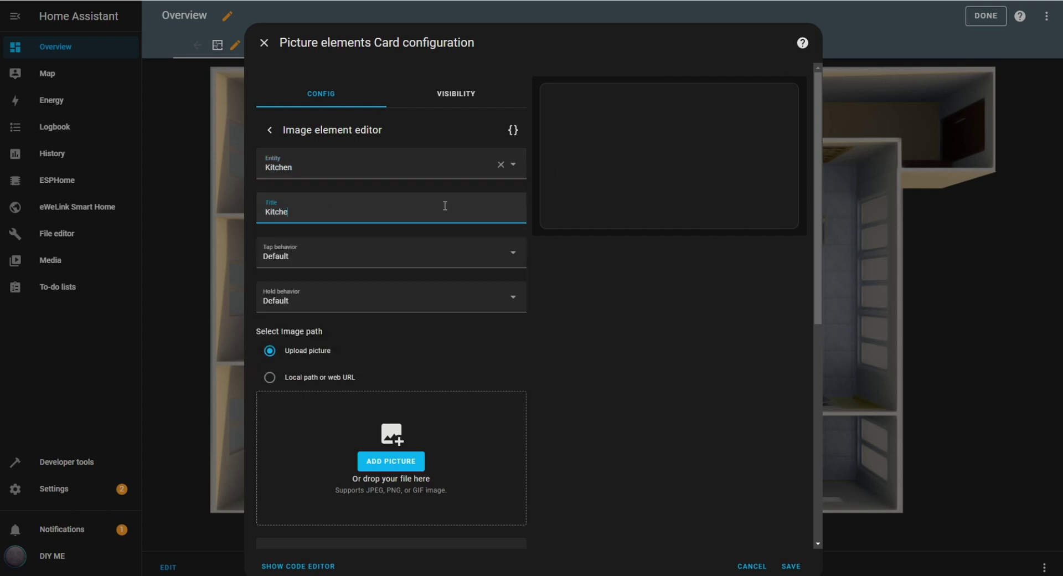
text(n Switch)
Set tap to toggle, hold to show more info, and image path /local/sonoff_on.png.
click(429, 261)
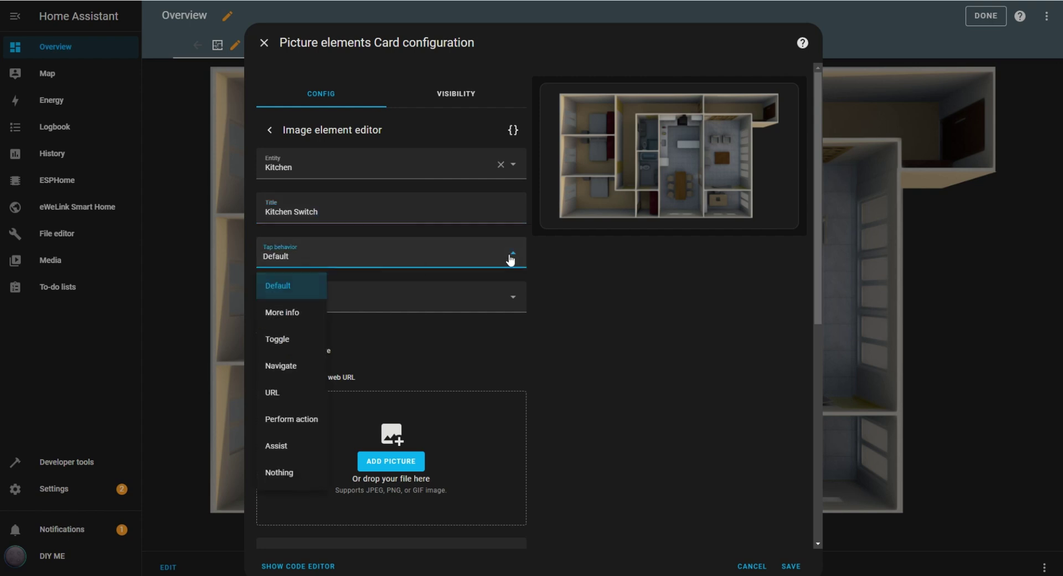
click(284, 344)
click(507, 304)
click(287, 354)
click(276, 382)
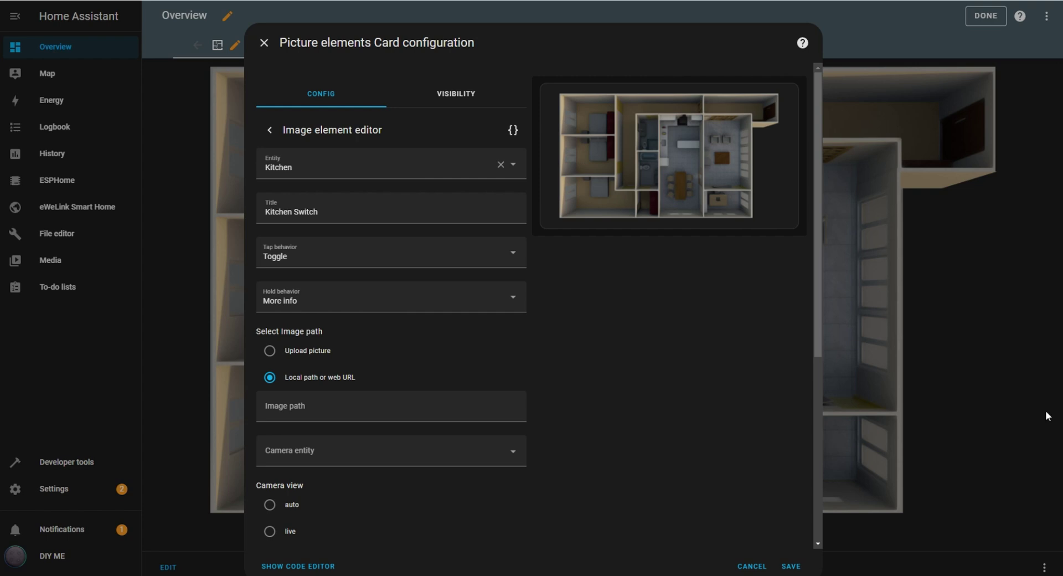
click(289, 416)
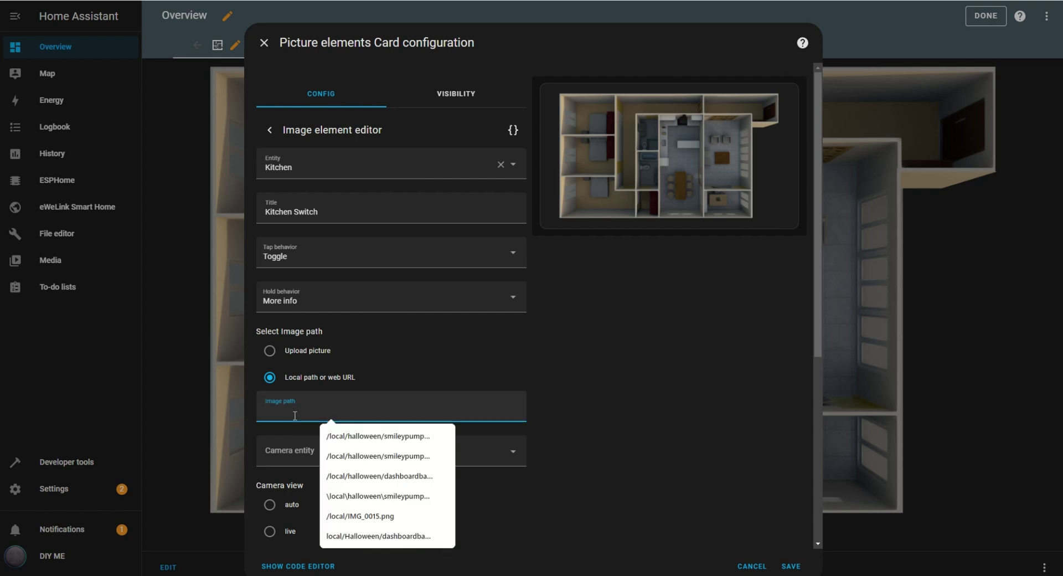
text(/local/sonoff_on.png)
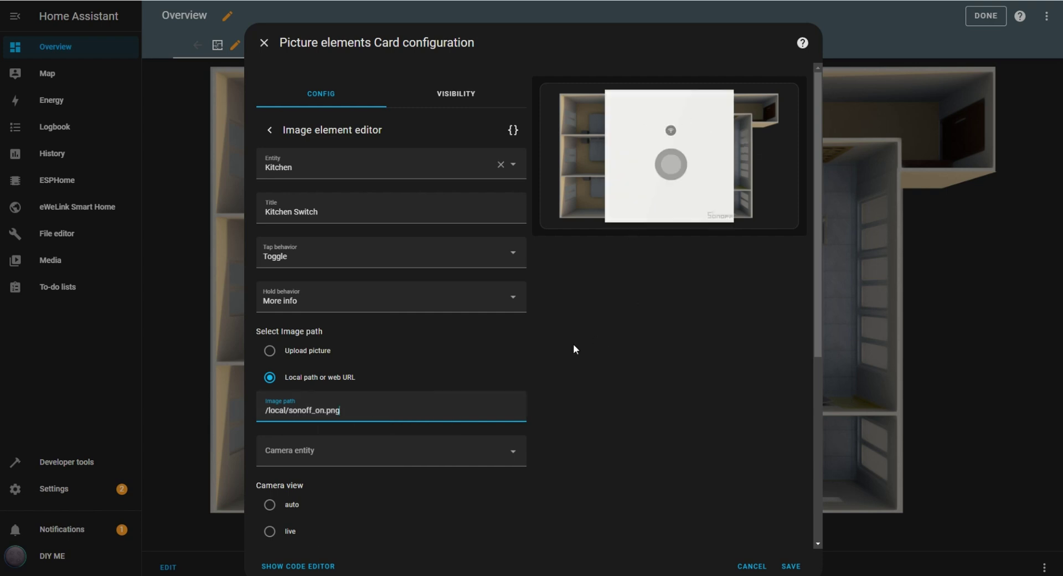
Add a state image entry "off": /local/sonoff.jpg.
scroll(557, 353, down, 3)
scroll(555, 356, down, 1)
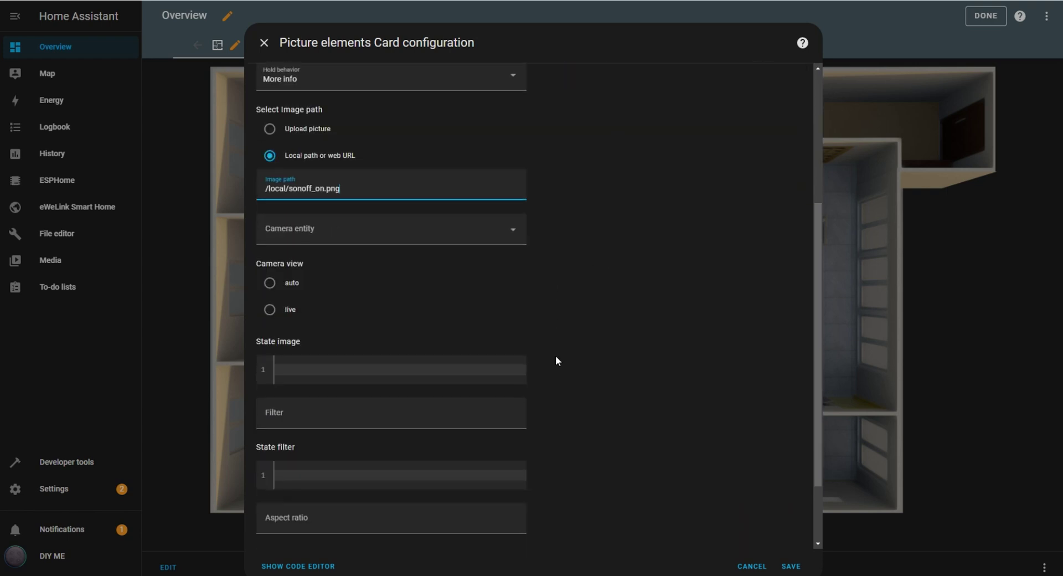
scroll(434, 355, down, 1)
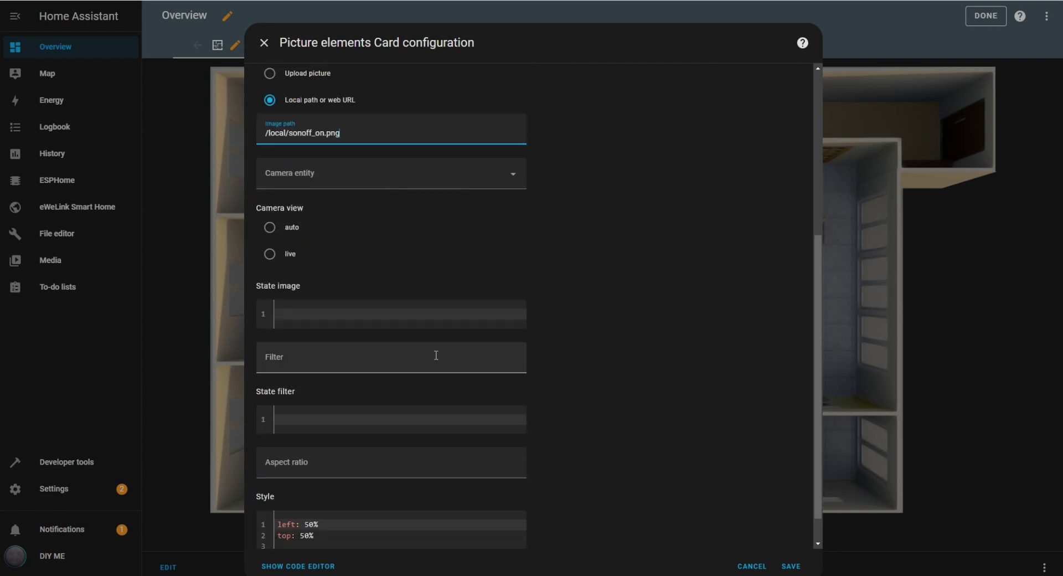
click(313, 312)
text("")
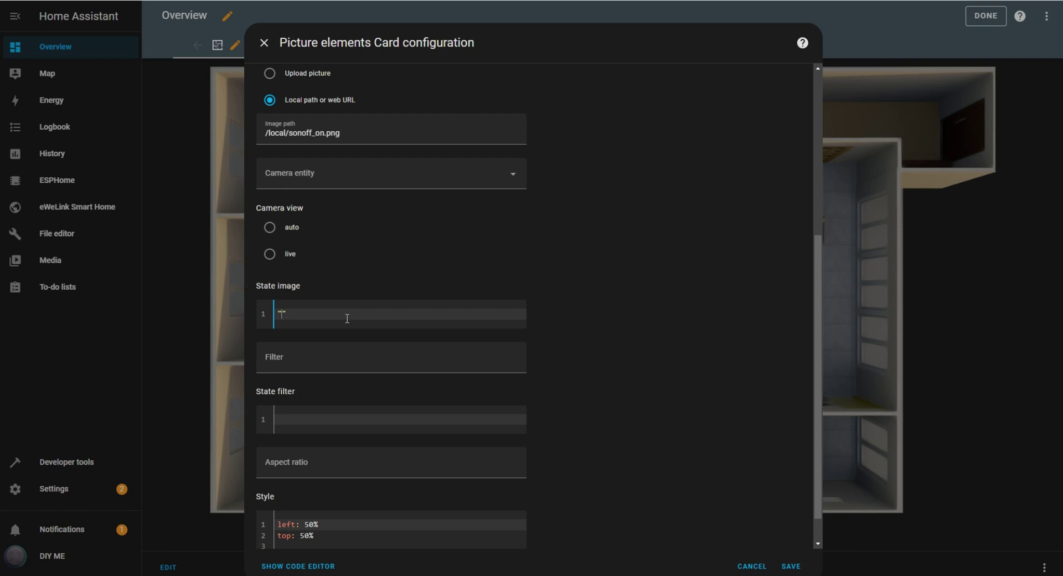
text(off)
text(:)
text(/local/sonoff.jpg)
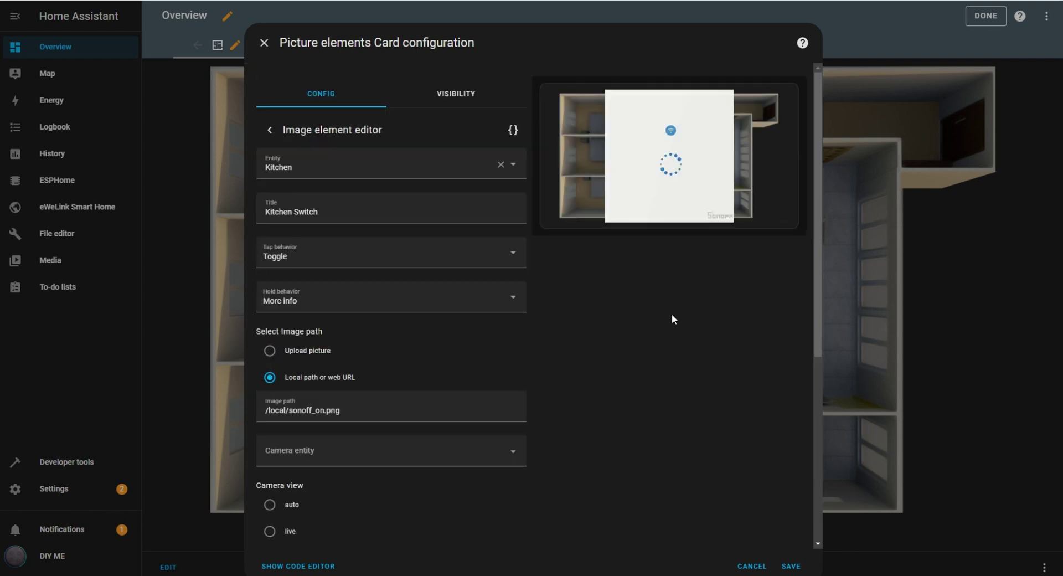
Replace the Kitchen Switch style lines with left 60%, top 35%, width 1.5%.
scroll(672, 313, down, 3)
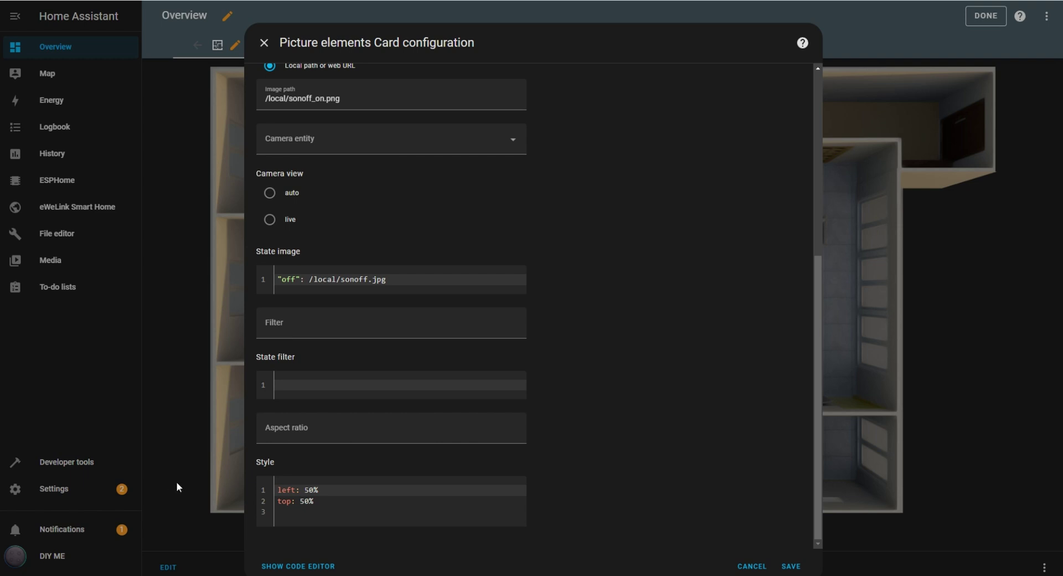
drag(315, 501, 267, 490)
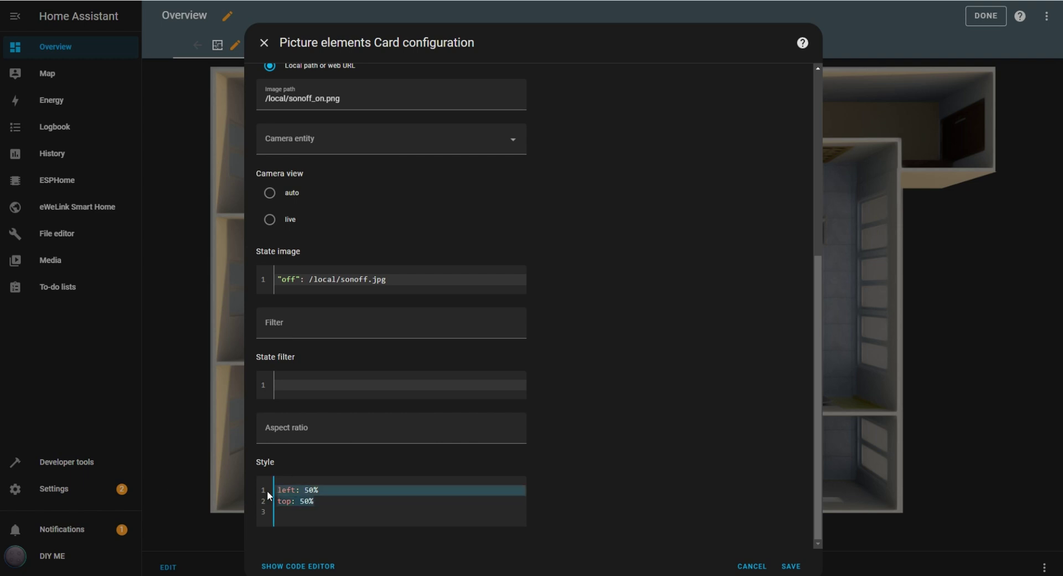
key(ctrl+v)
scroll(627, 379, up, 5)
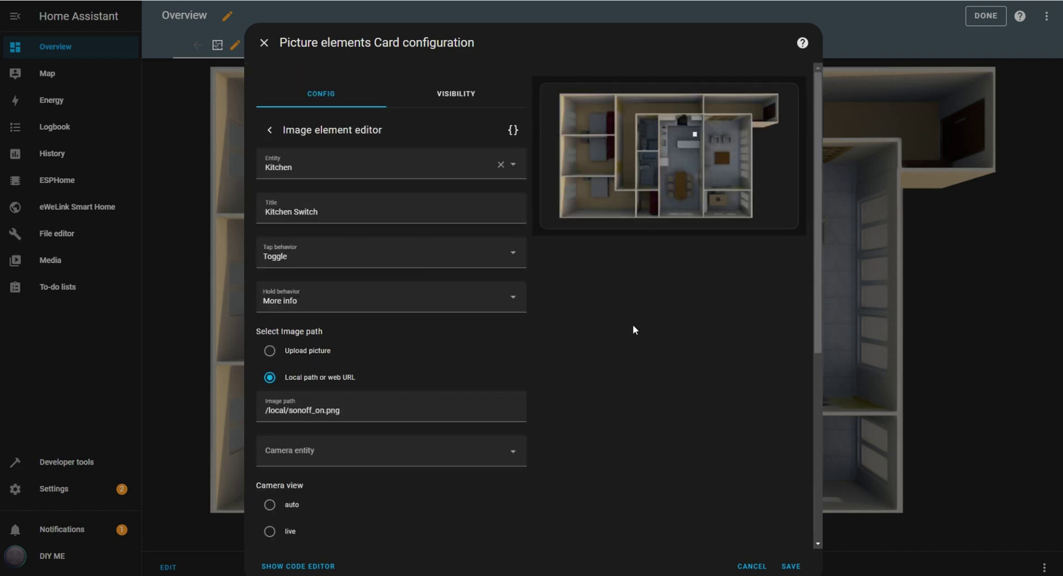
scroll(603, 327, down, 6)
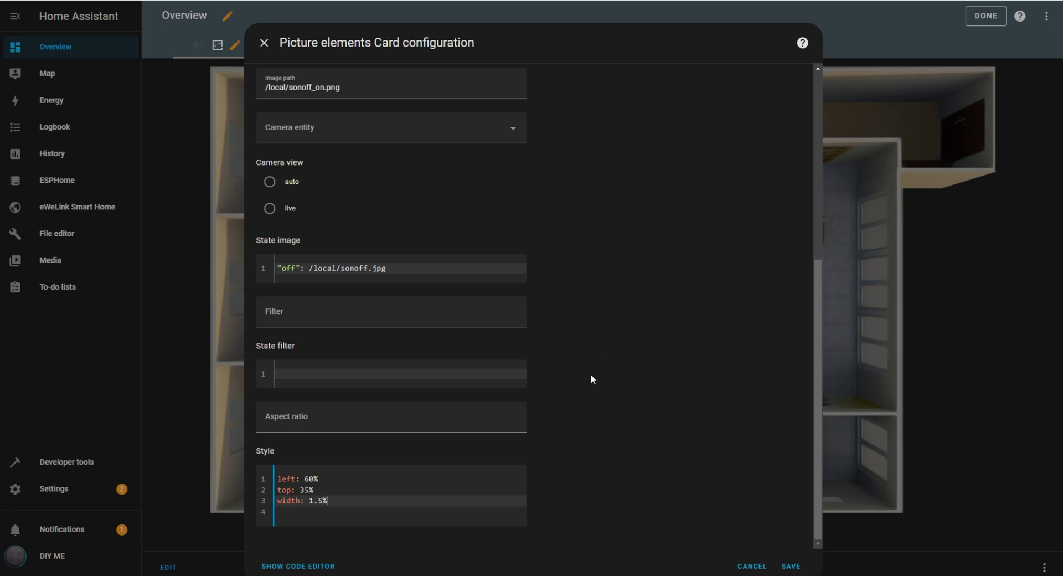
scroll(587, 375, up, 6)
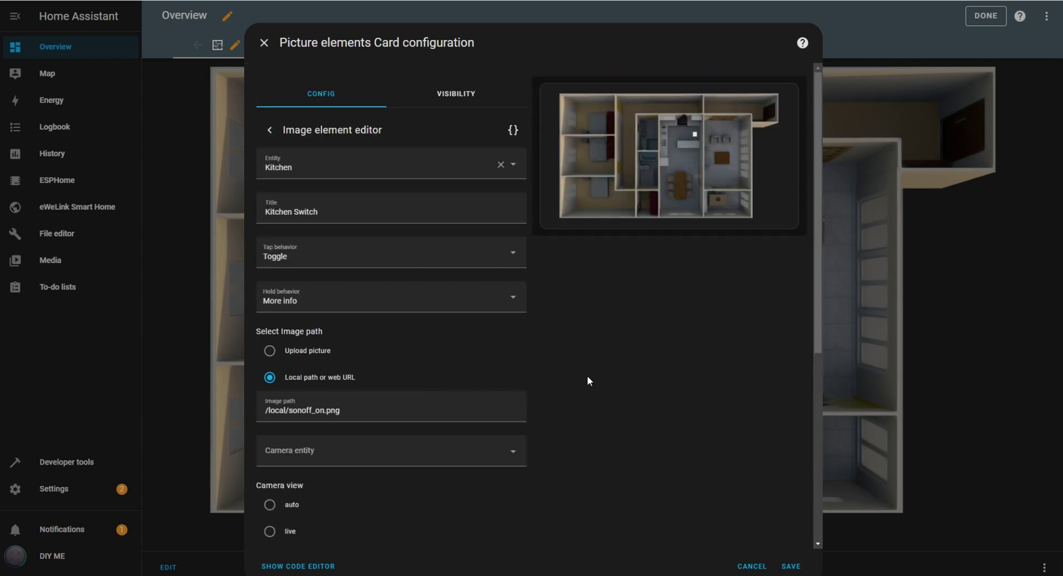
Duplicate Kitchen Switch as 'Dining room Switch' linked to the Dinning room entity.
click(267, 133)
click(520, 325)
drag(310, 168, 253, 169)
text(Dinin)
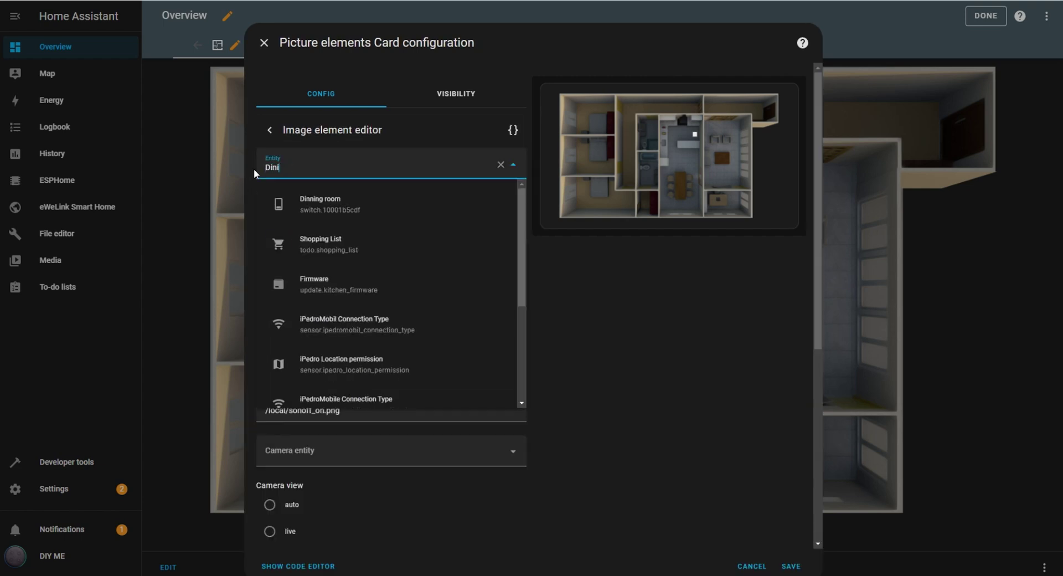
click(299, 200)
drag(292, 211, 238, 211)
text(Dining room)
scroll(457, 327, down, 6)
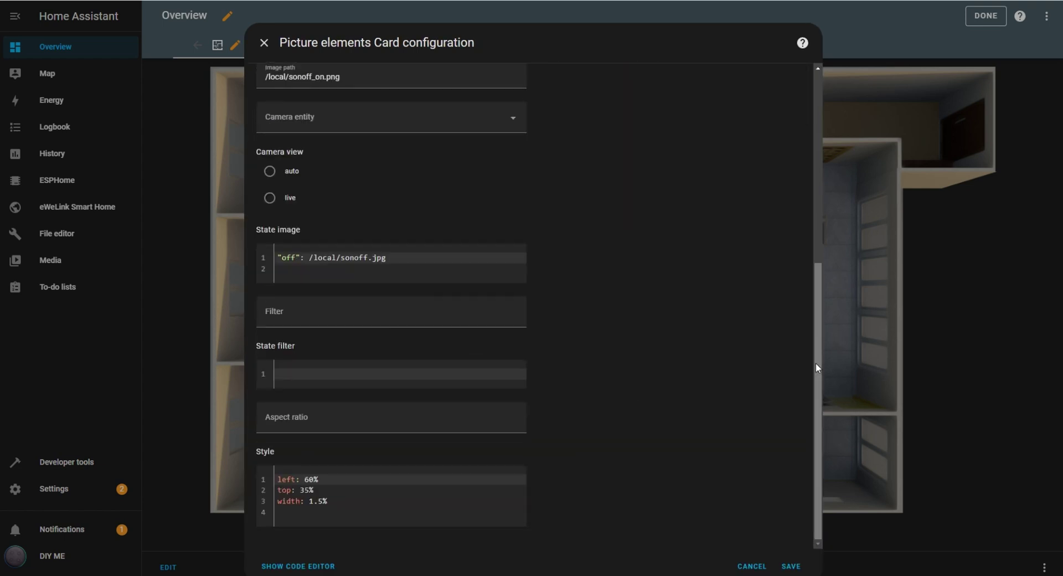
scroll(652, 393, up, 6)
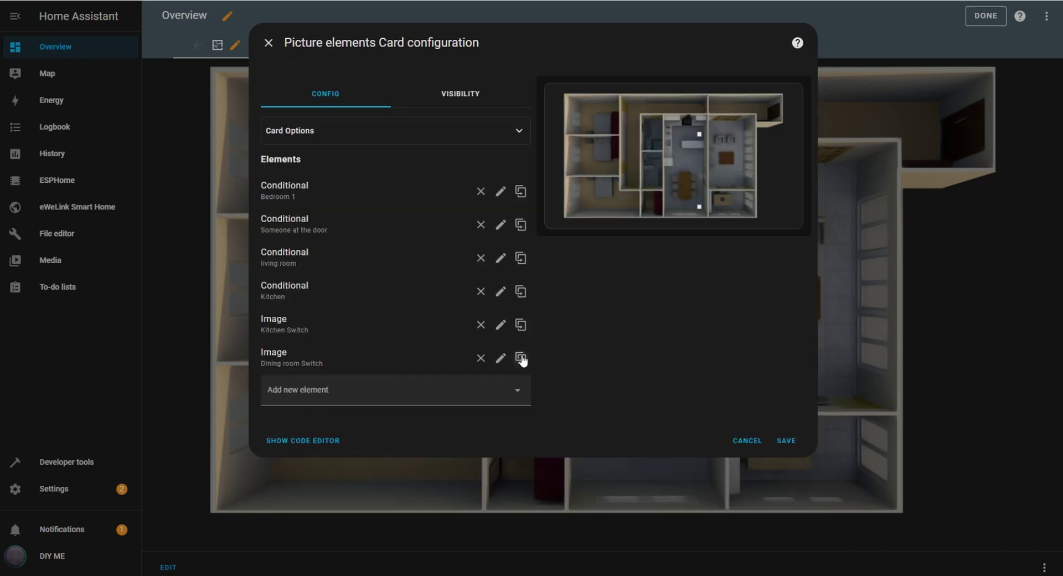
Turn the copy into 'Sink Switch' linked to the Sink entity.
drag(313, 167, 238, 168)
text(sin)
click(299, 206)
drag(313, 211, 254, 211)
text(Sink Switch)
scroll(626, 332, down, 3)
scroll(625, 333, down, 3)
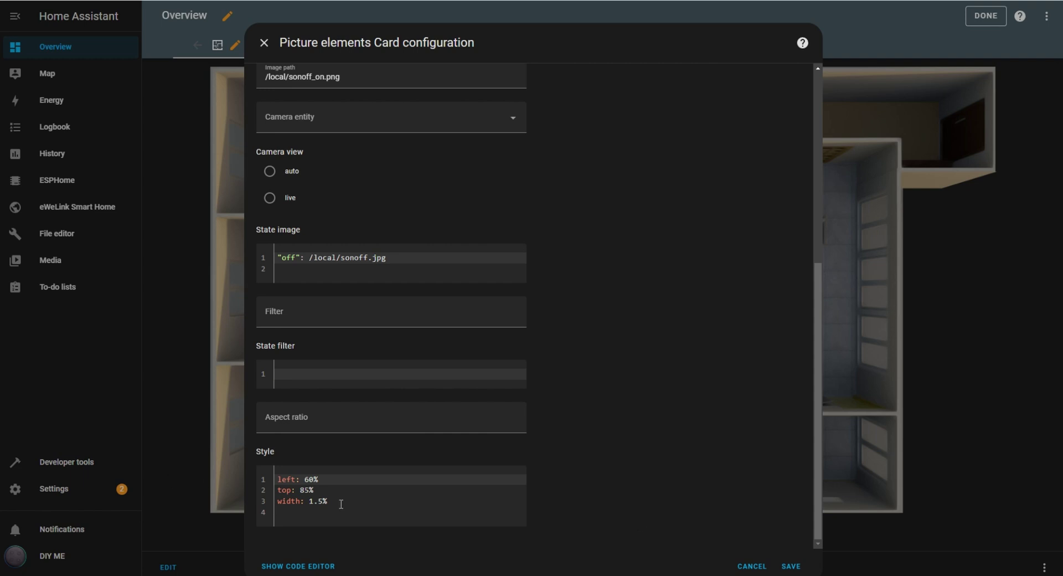
scroll(601, 369, up, 6)
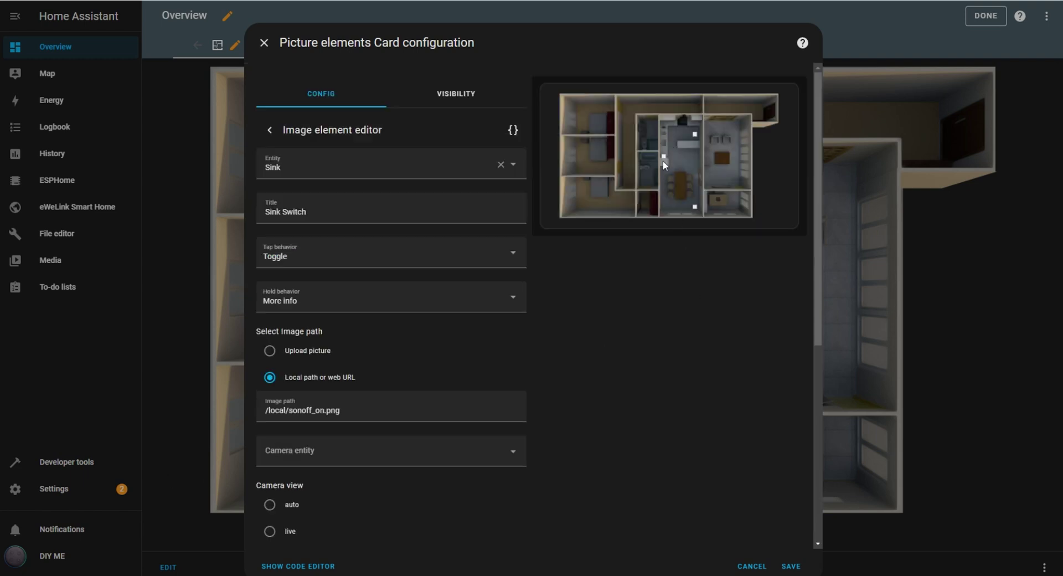
click(793, 565)
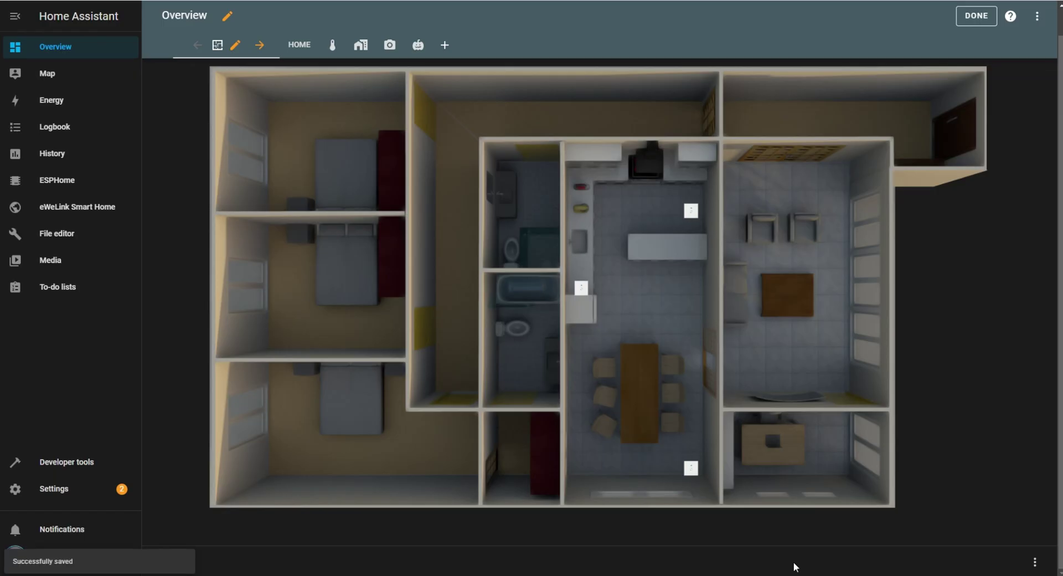
click(690, 212)
click(690, 211)
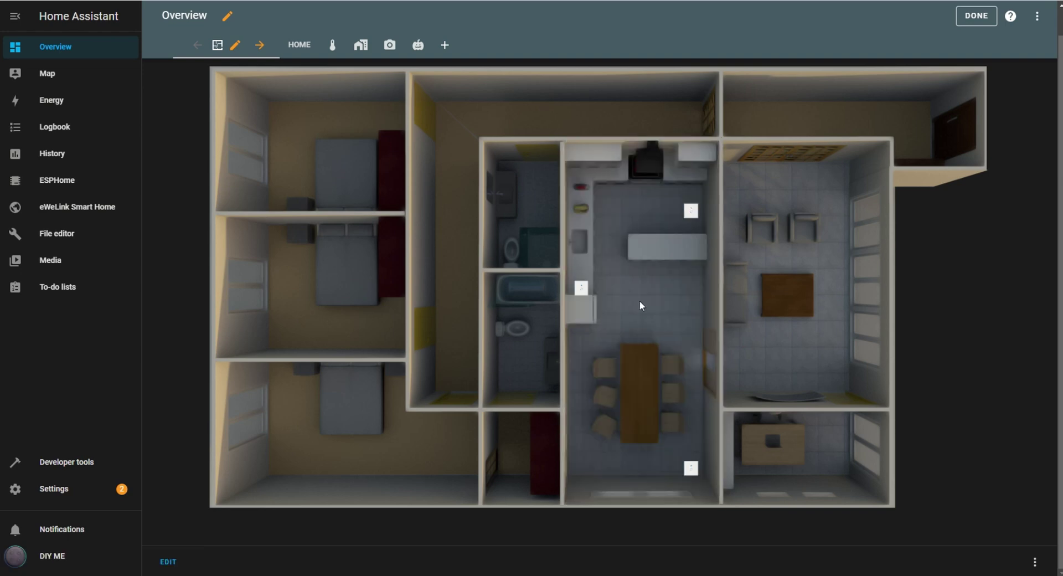
click(582, 287)
click(581, 287)
click(690, 467)
click(581, 287)
click(690, 469)
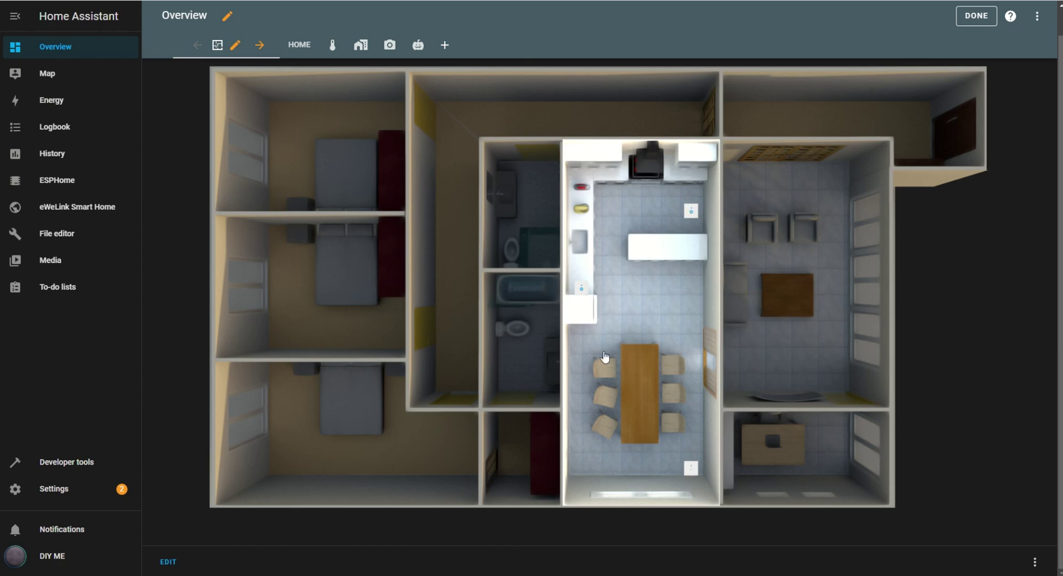
click(581, 290)
click(691, 211)
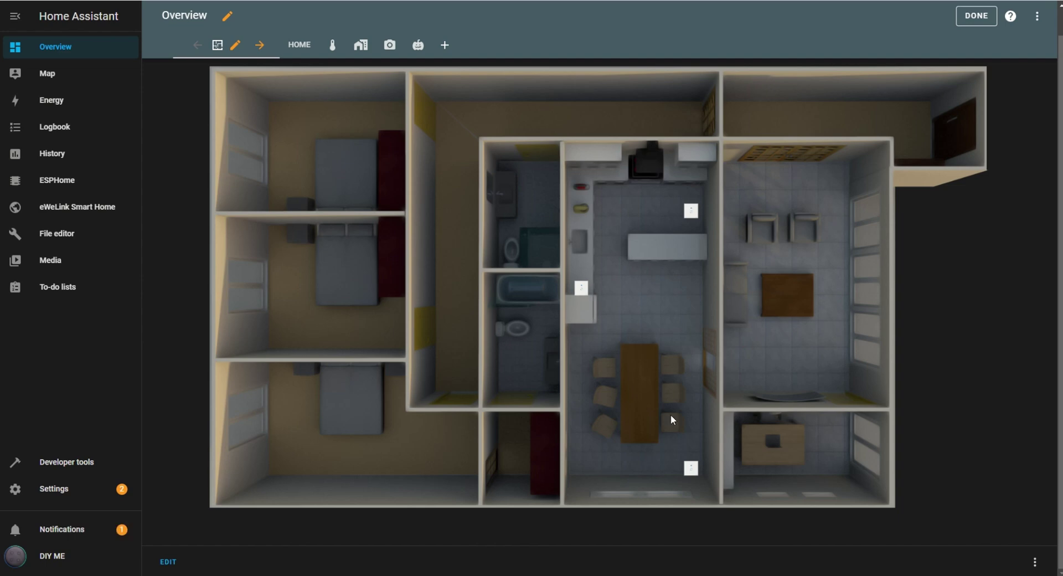
click(161, 563)
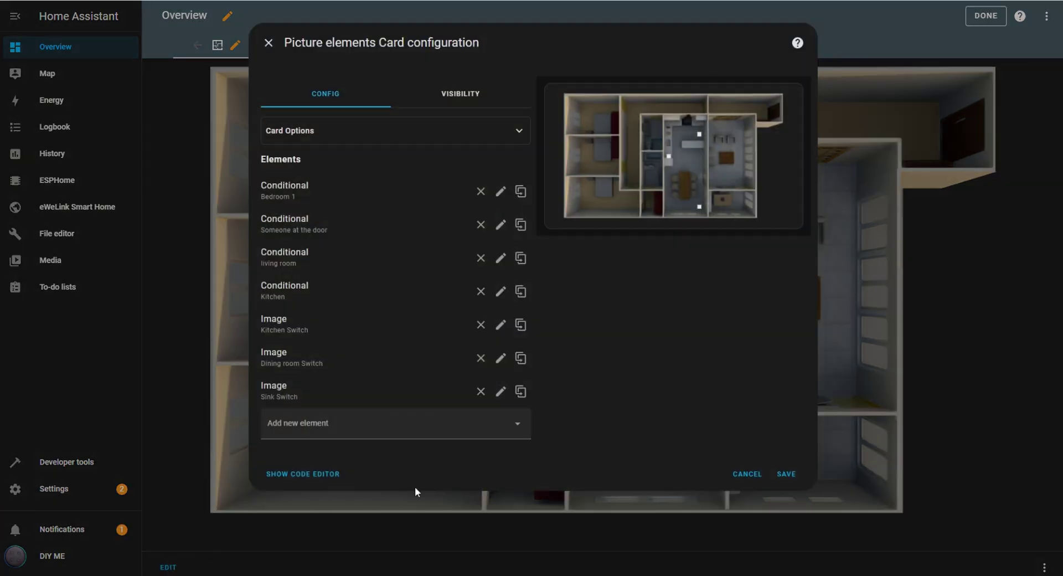
Delete the Sink, Dining room and Kitchen Switch image elements.
click(480, 390)
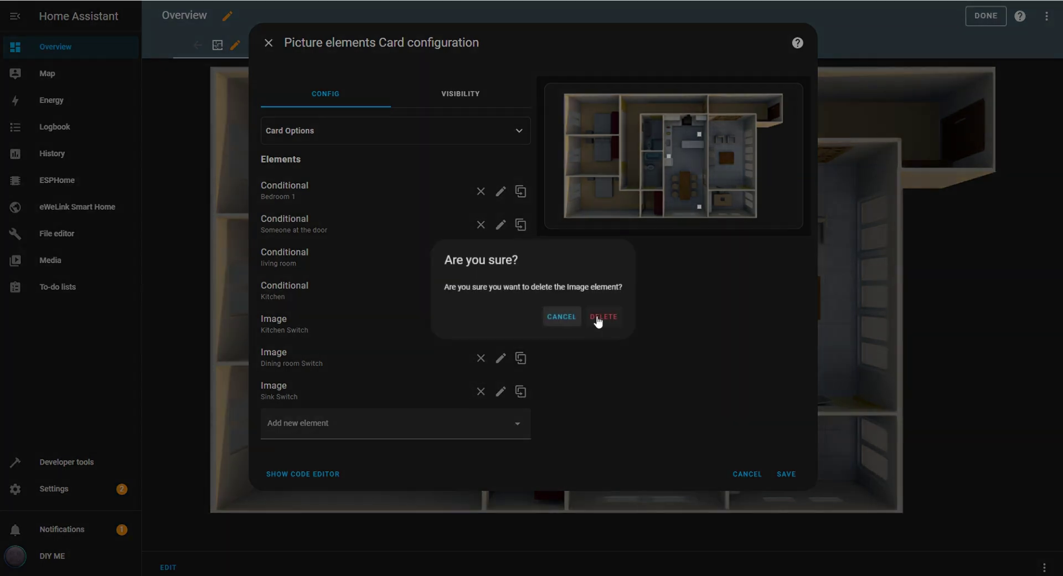
click(601, 314)
click(480, 358)
key(Return)
click(481, 324)
key(Return)
Delete the Kitchen conditional overlay element and save the card.
click(480, 291)
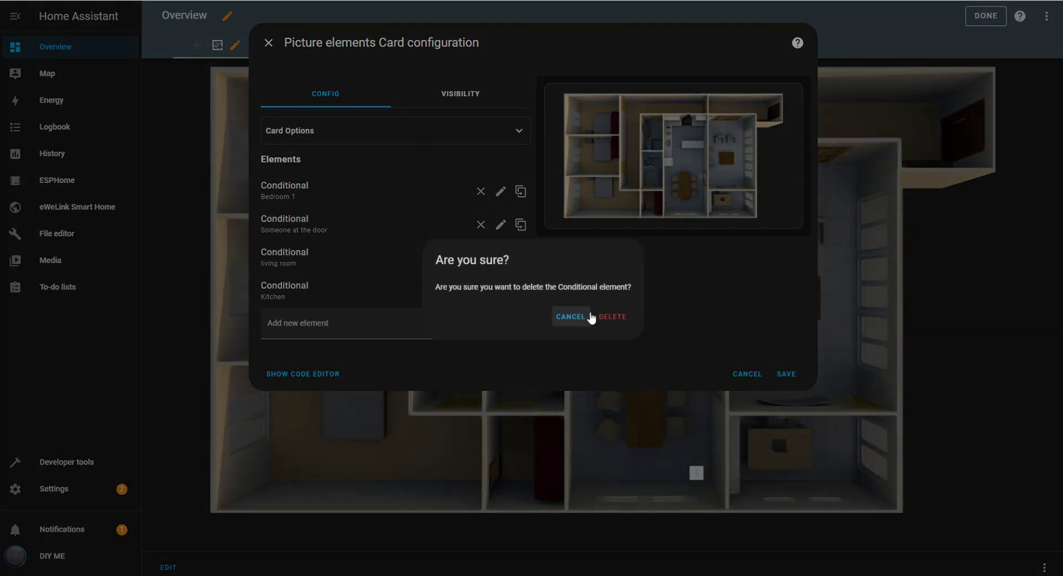
click(609, 315)
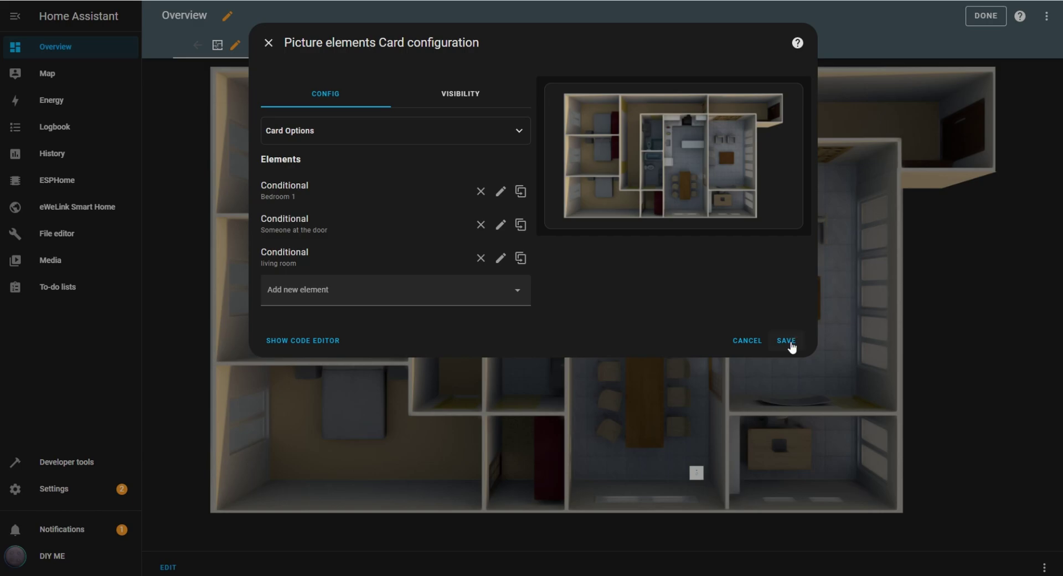
click(787, 342)
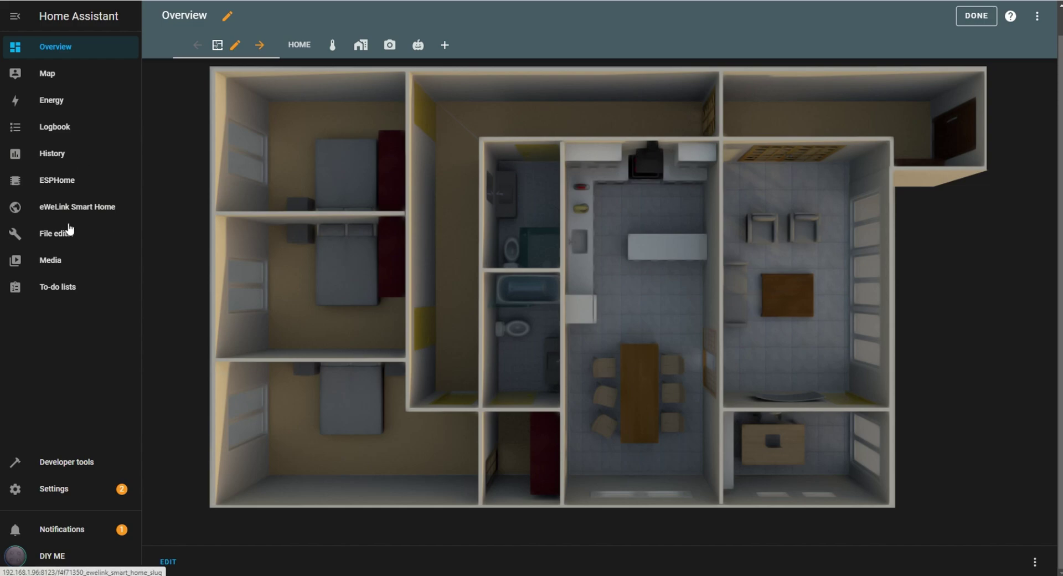
In the file editor, browse to the www/multiplelight folder.
click(55, 236)
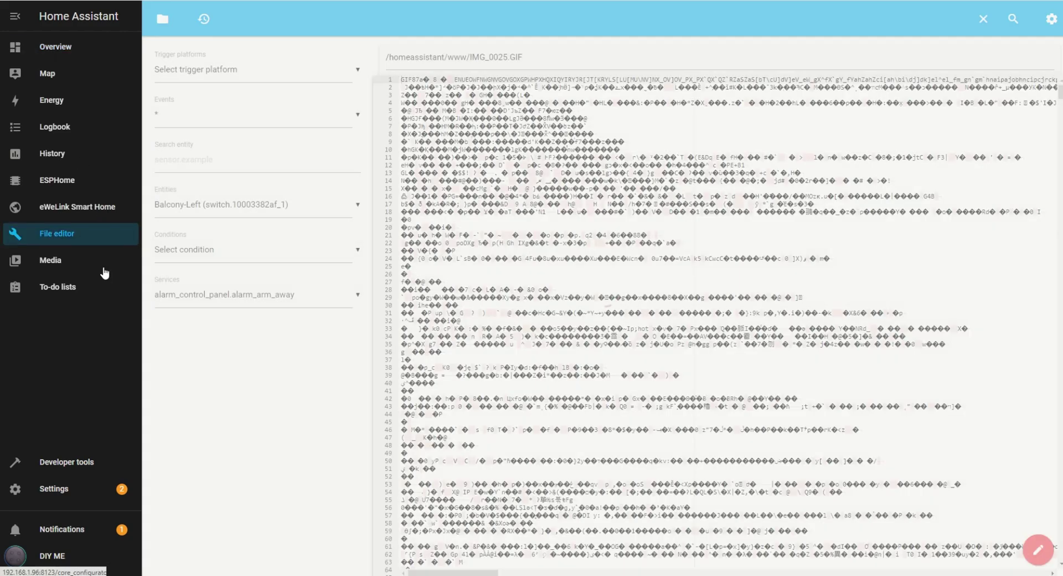
click(162, 20)
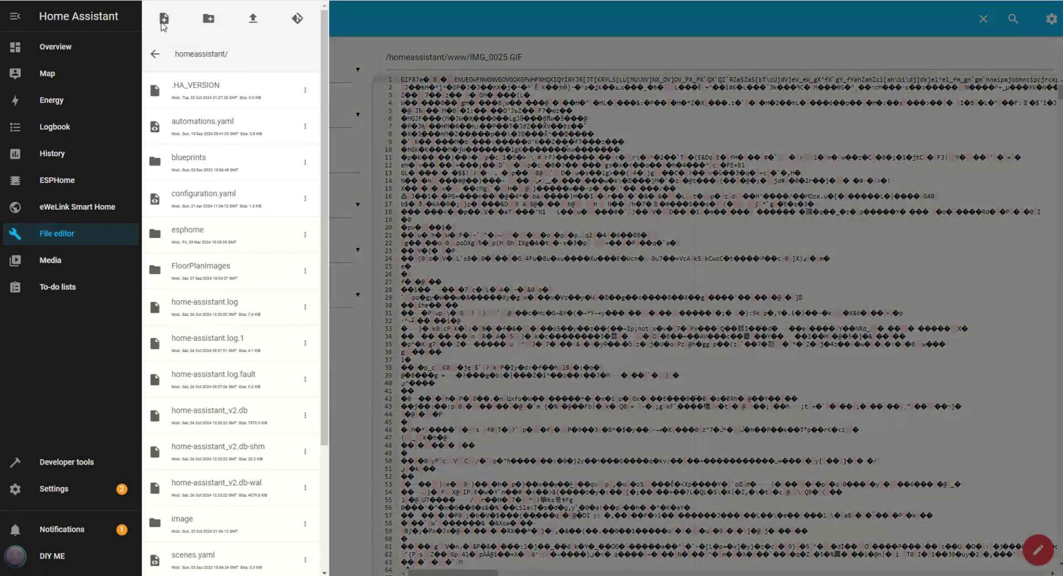
scroll(192, 407, down, 3)
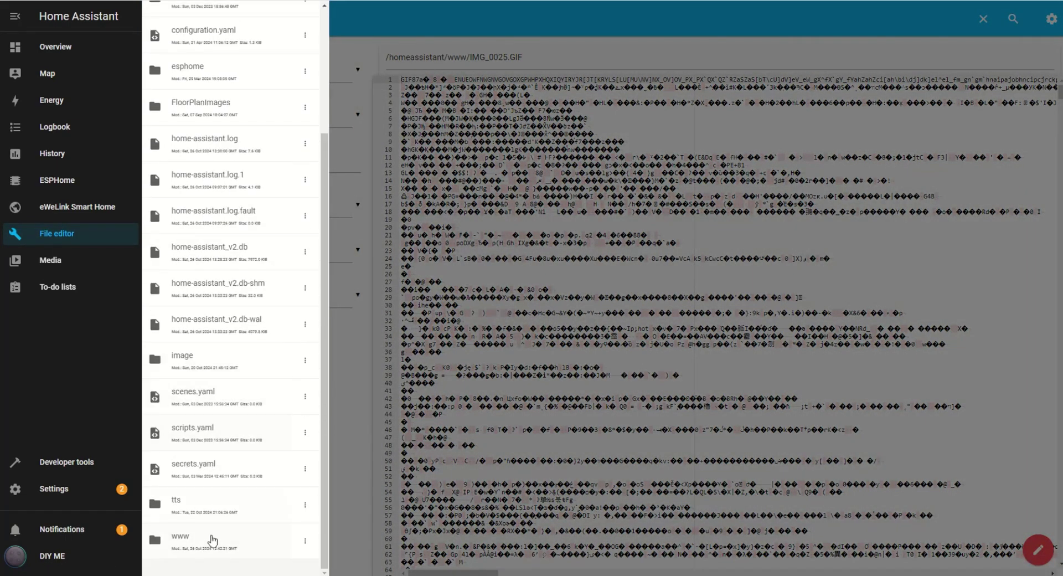
click(210, 540)
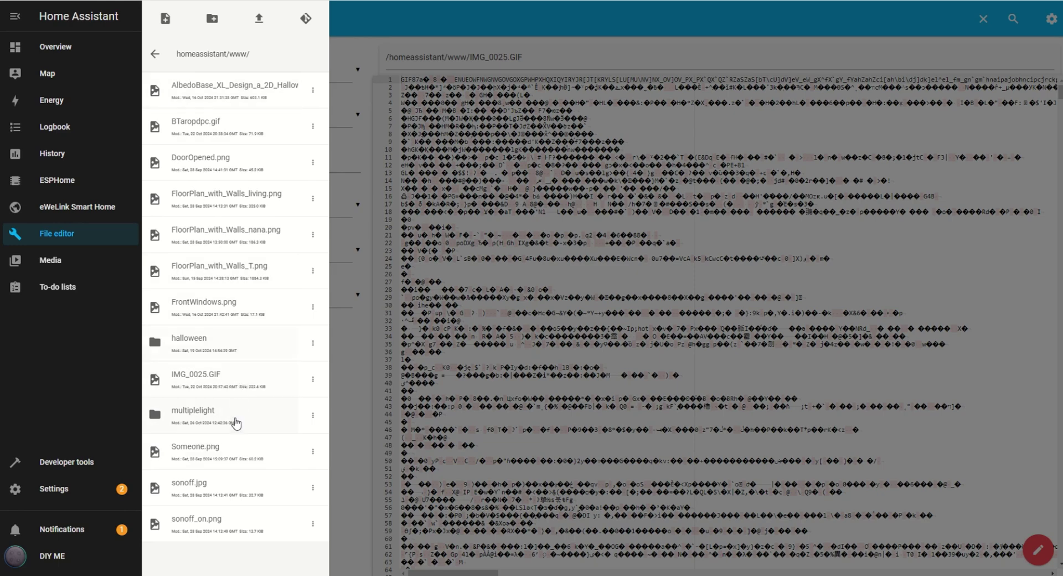
click(236, 422)
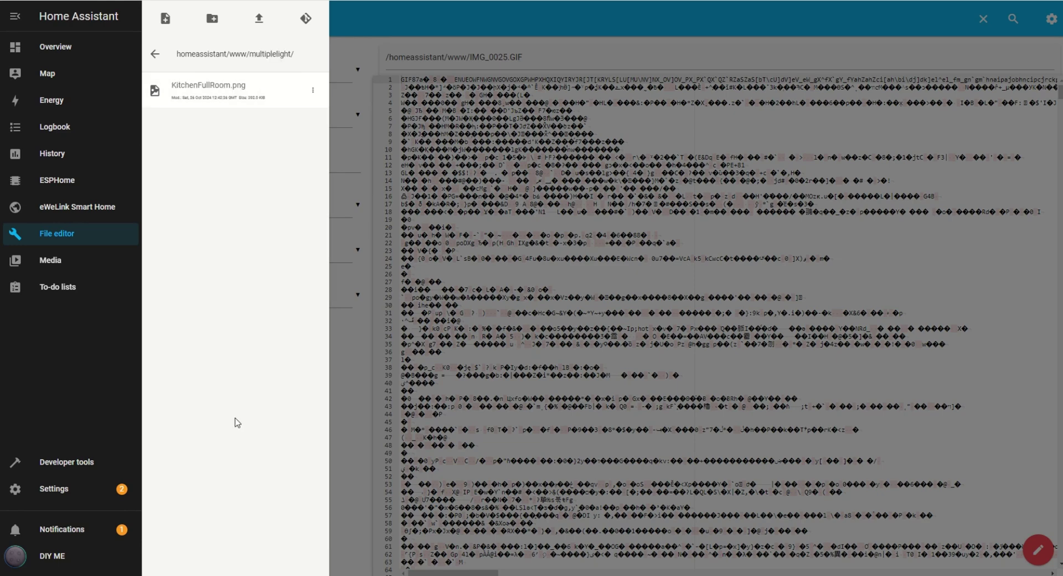
Upload Diningroom.png, Kitchen.png and Sink.png there, then return to the Overview dashboard.
click(259, 20)
click(387, 135)
double_click(179, 39)
click(823, 192)
click(258, 18)
click(387, 134)
double_click(311, 45)
click(825, 188)
click(258, 20)
click(387, 136)
click(428, 44)
double_click(429, 44)
click(832, 188)
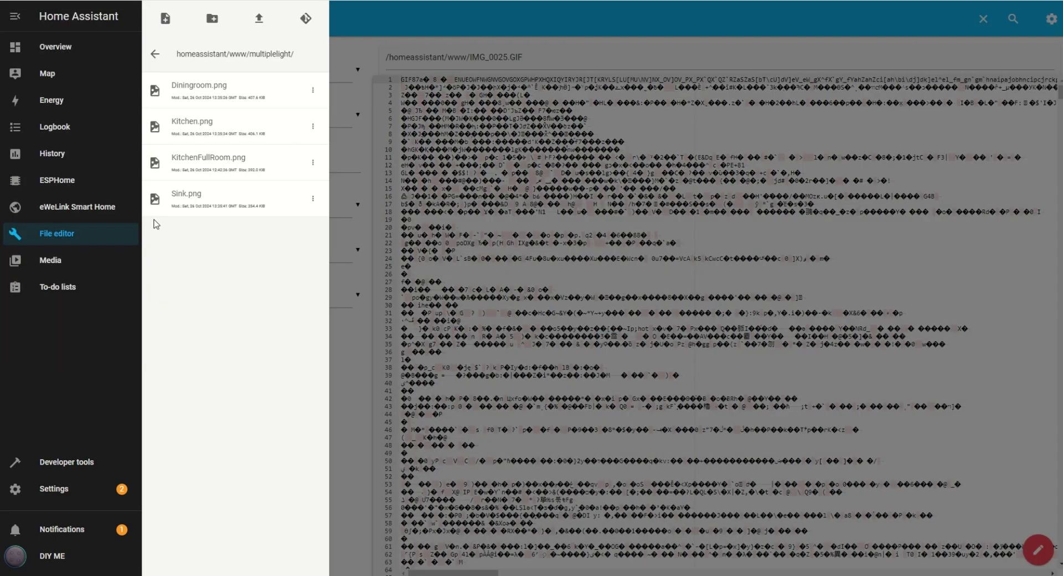
click(57, 52)
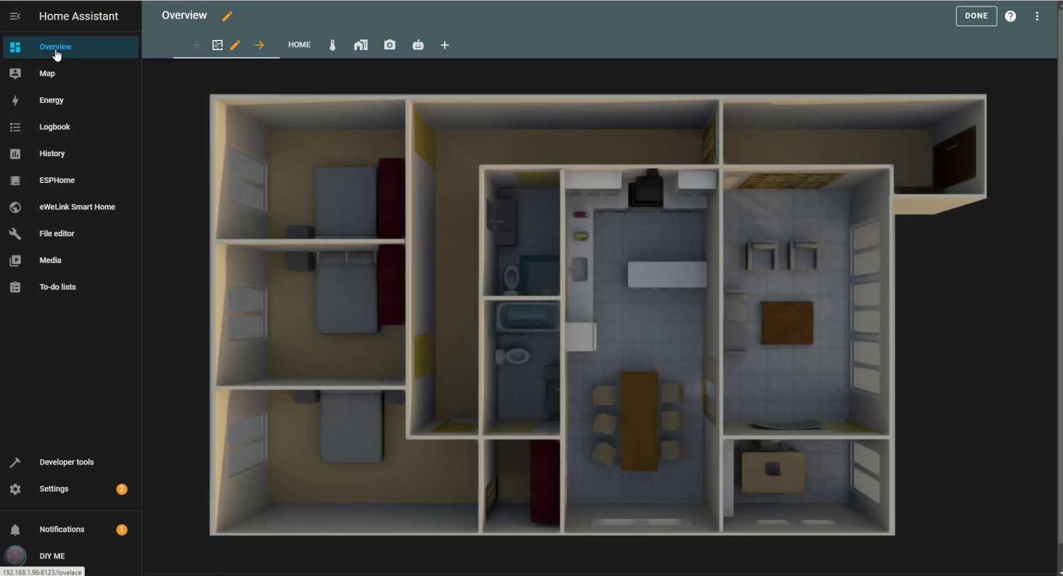
scroll(299, 429, down, 1)
Add a new conditional element to the floor-plan card titled Kitchen.
click(168, 562)
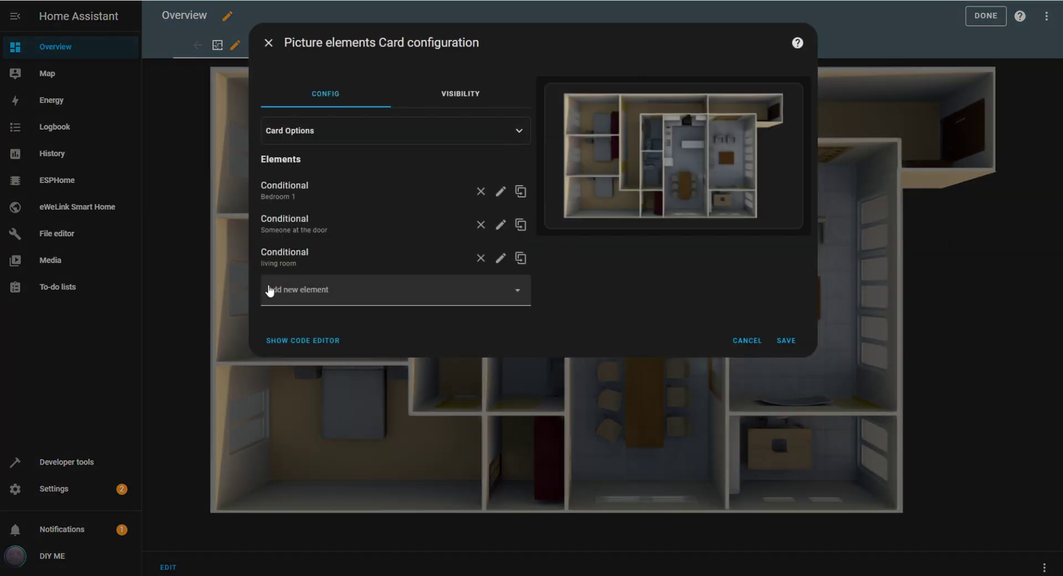
click(516, 296)
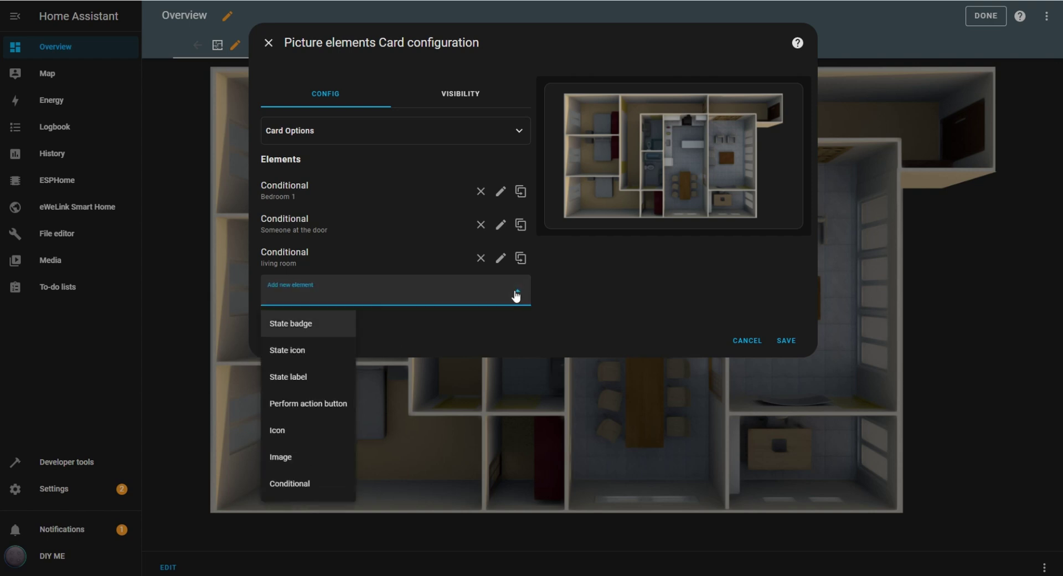
click(305, 488)
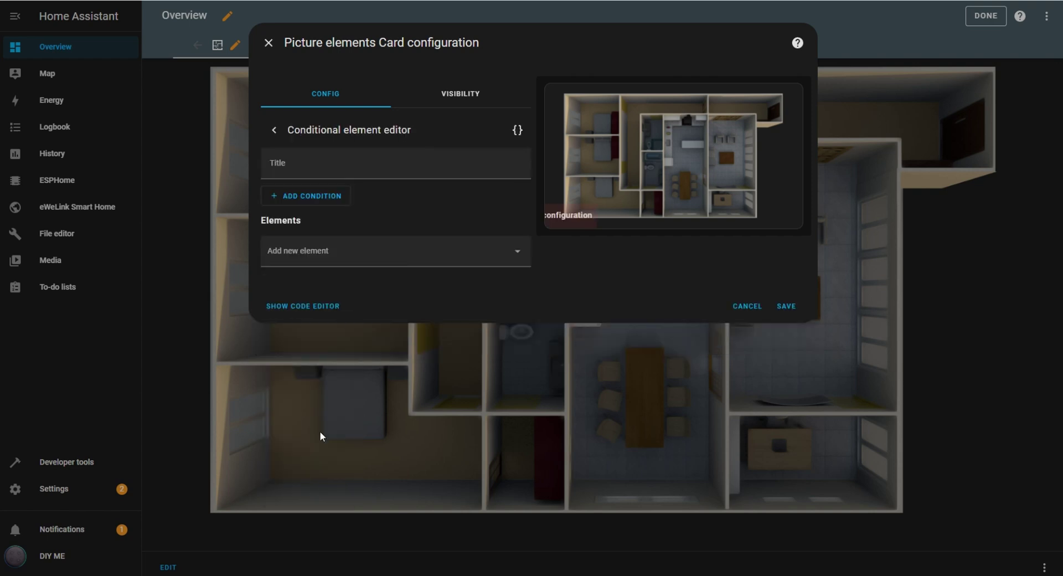
click(340, 170)
text(Kitchen)
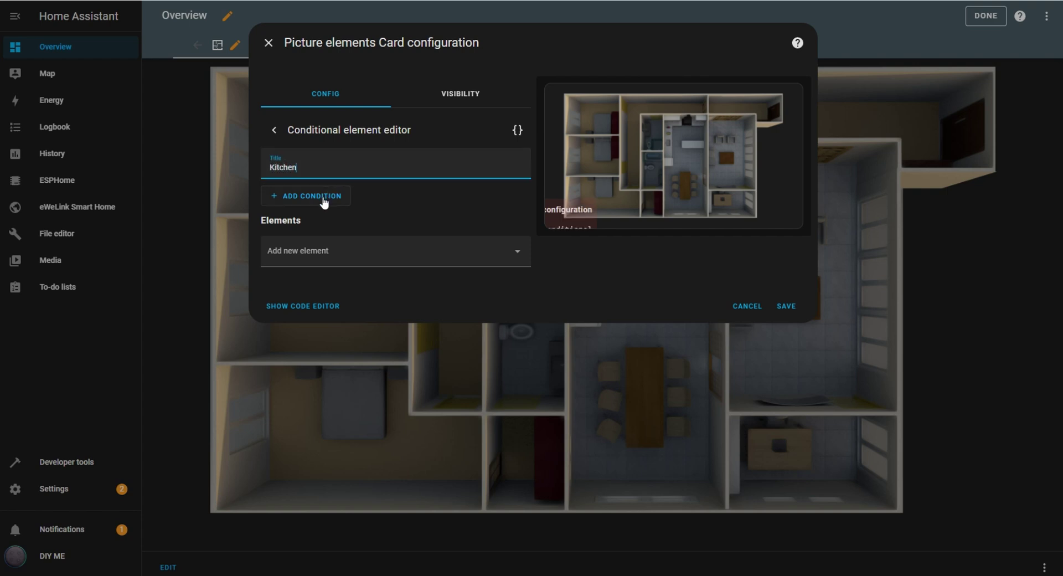
Give it an entity-state condition requiring the Kitchen switch to be On.
click(324, 201)
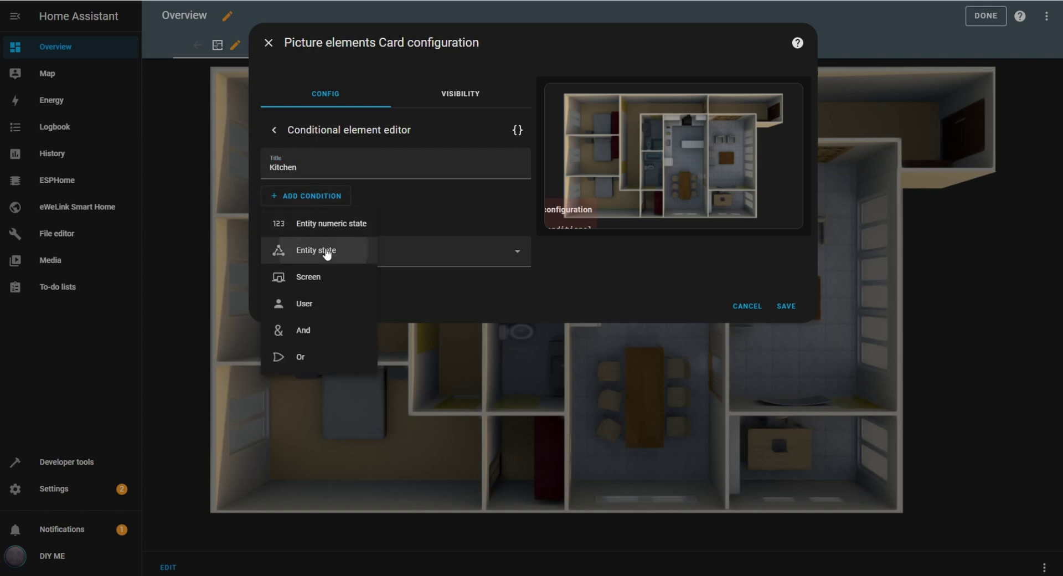
click(327, 250)
click(327, 238)
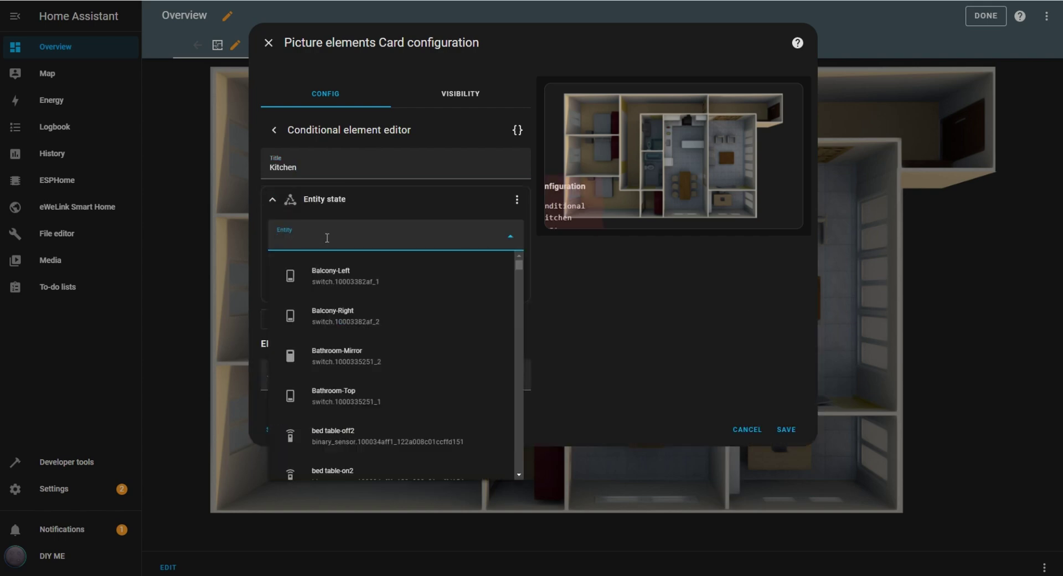
text(kitchen)
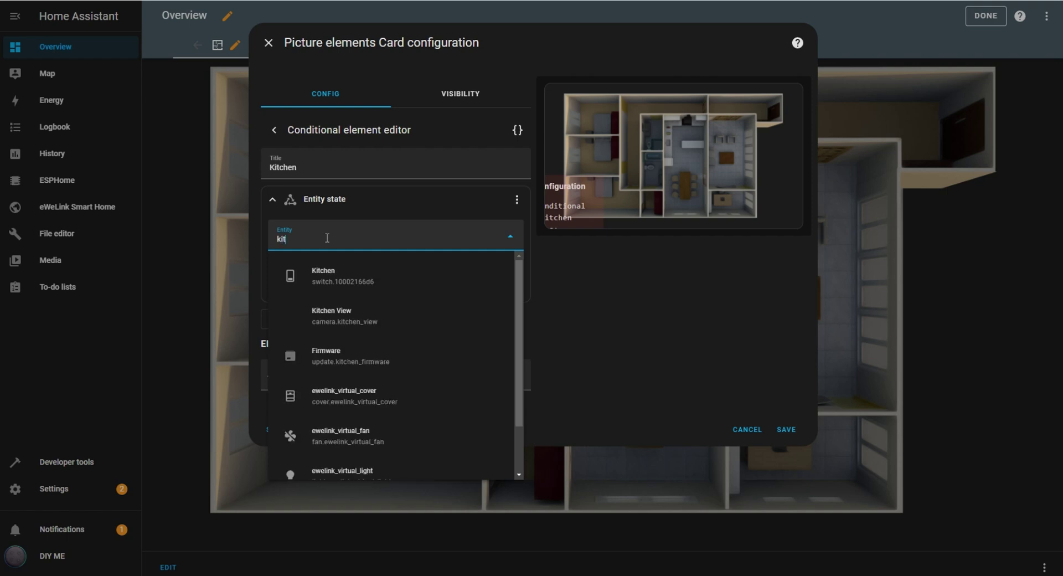
click(327, 275)
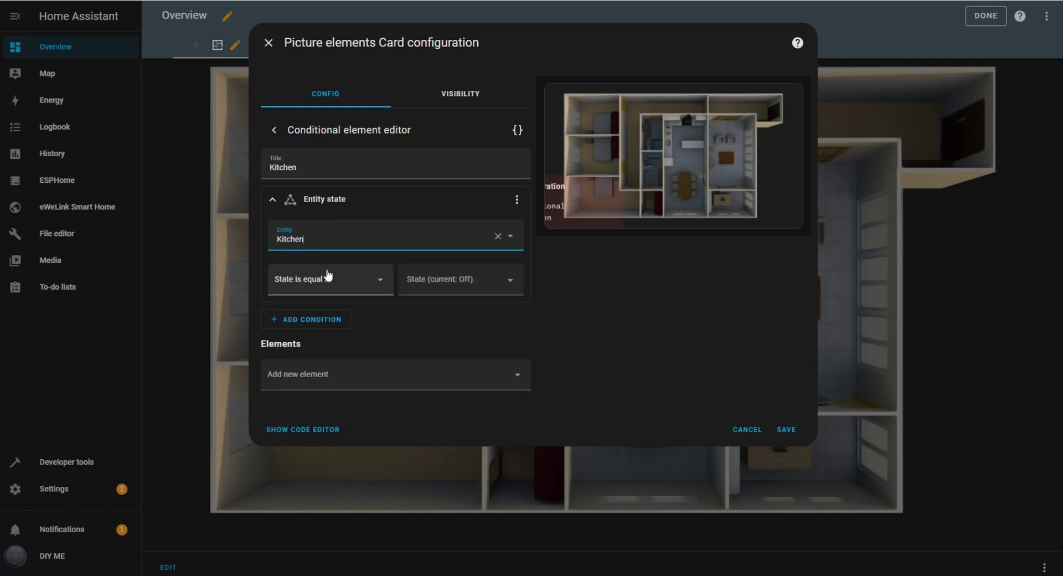
click(427, 281)
click(441, 314)
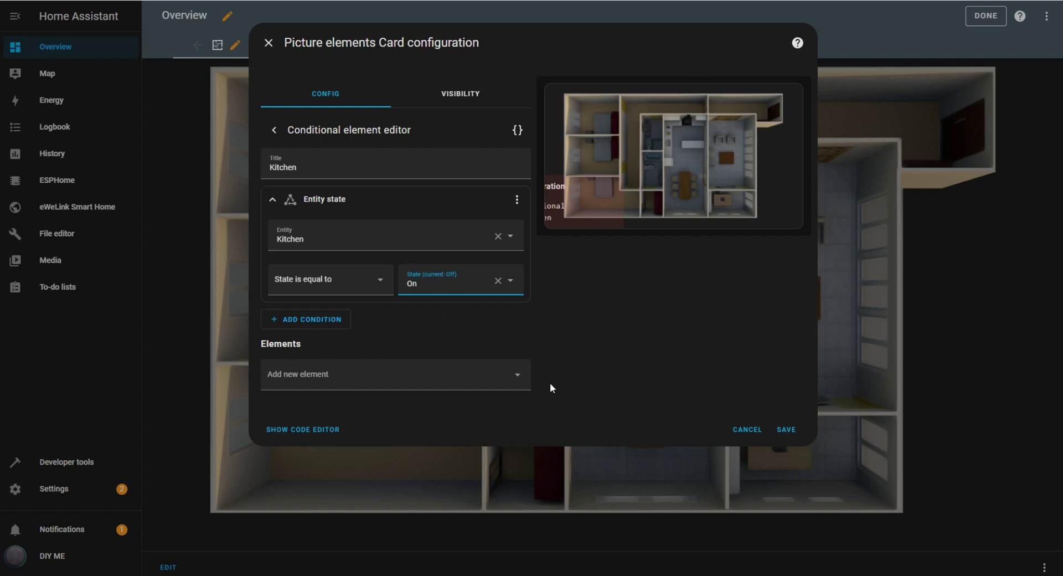
Add an image using /local/multiplelight/Kitchen.png inside the condition, styled width 100% and opacity 0.7.
click(522, 382)
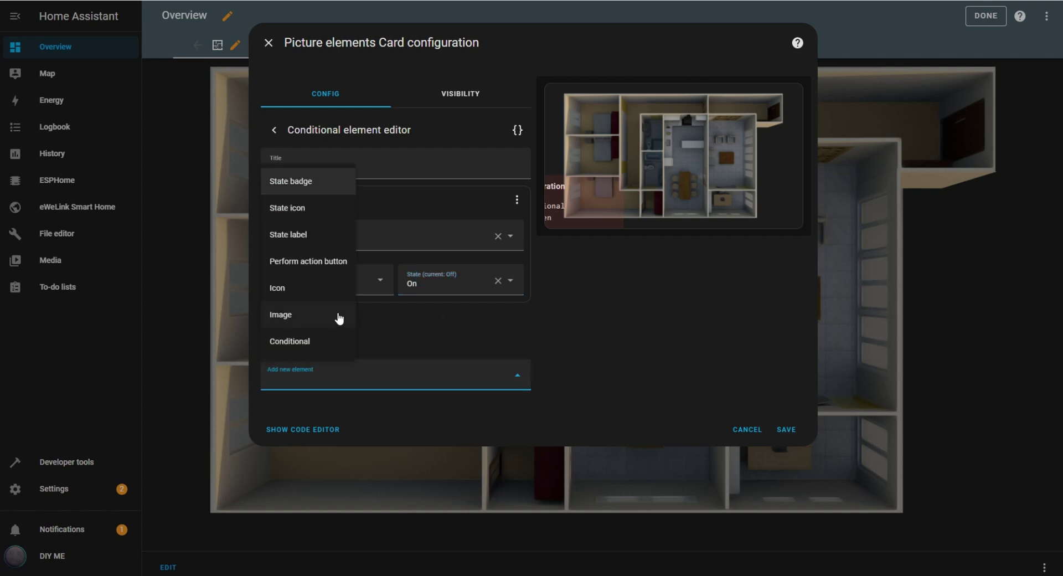
click(314, 318)
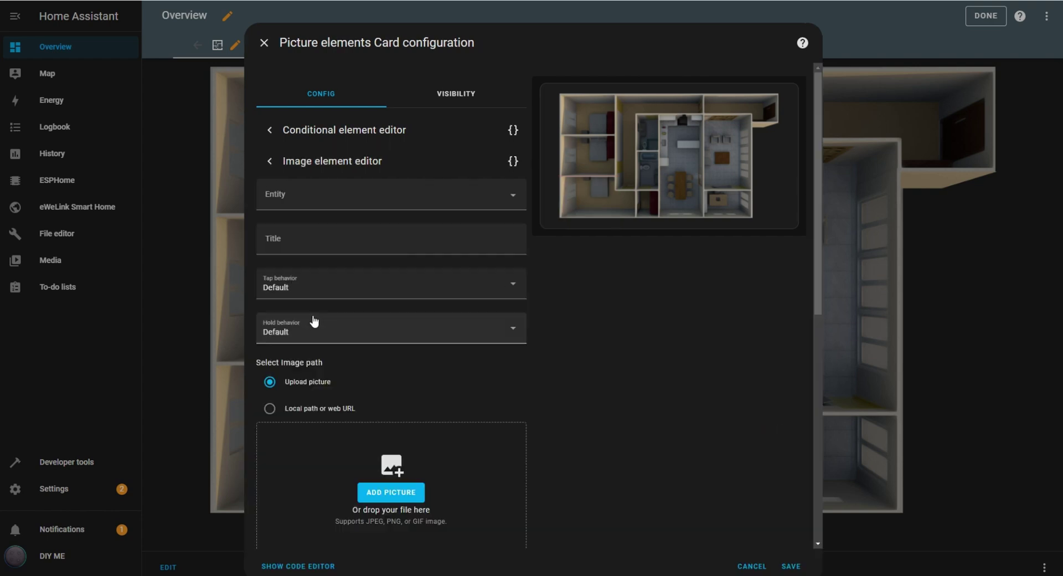
click(273, 411)
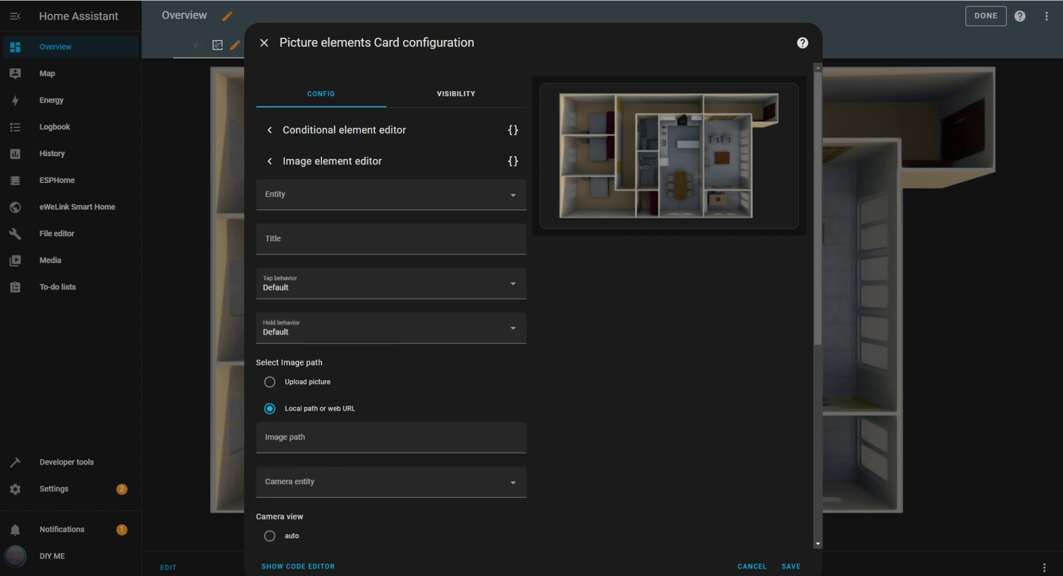
click(387, 440)
click(421, 412)
scroll(545, 380, down, 6)
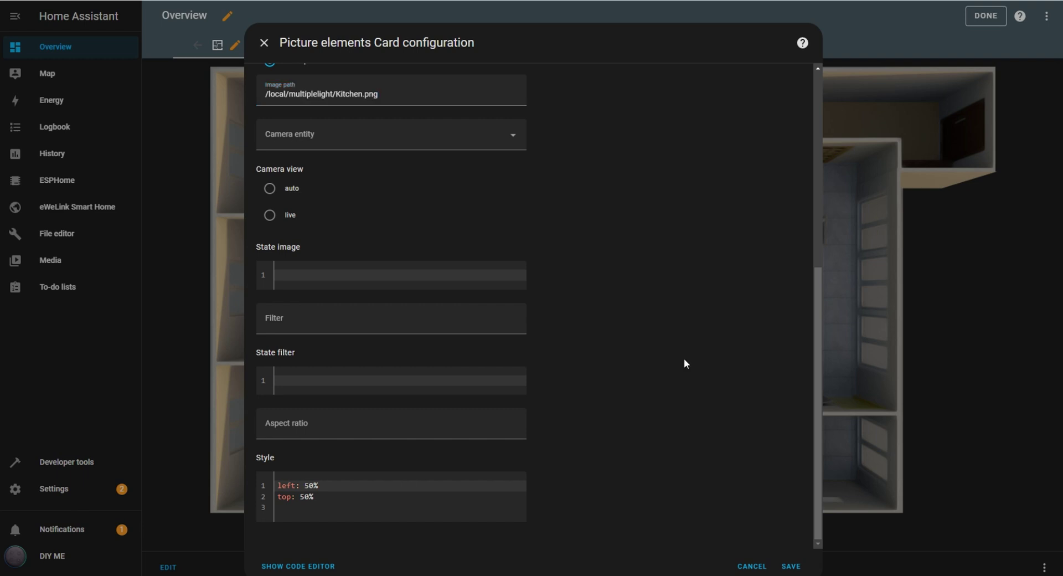
click(311, 508)
text(width: 100% opacity: 0.7)
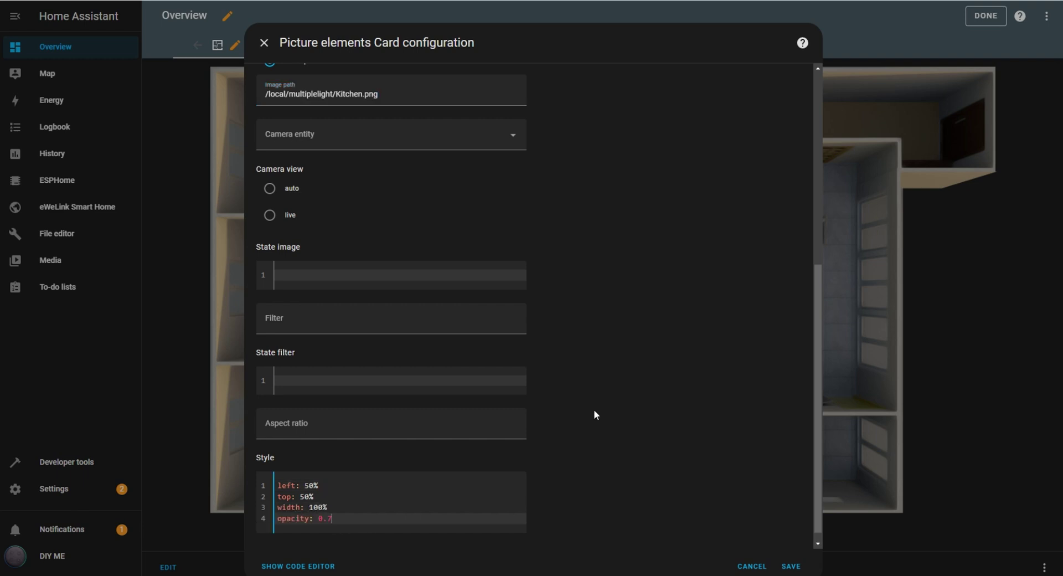
scroll(593, 410, down, 1)
scroll(593, 409, up, 6)
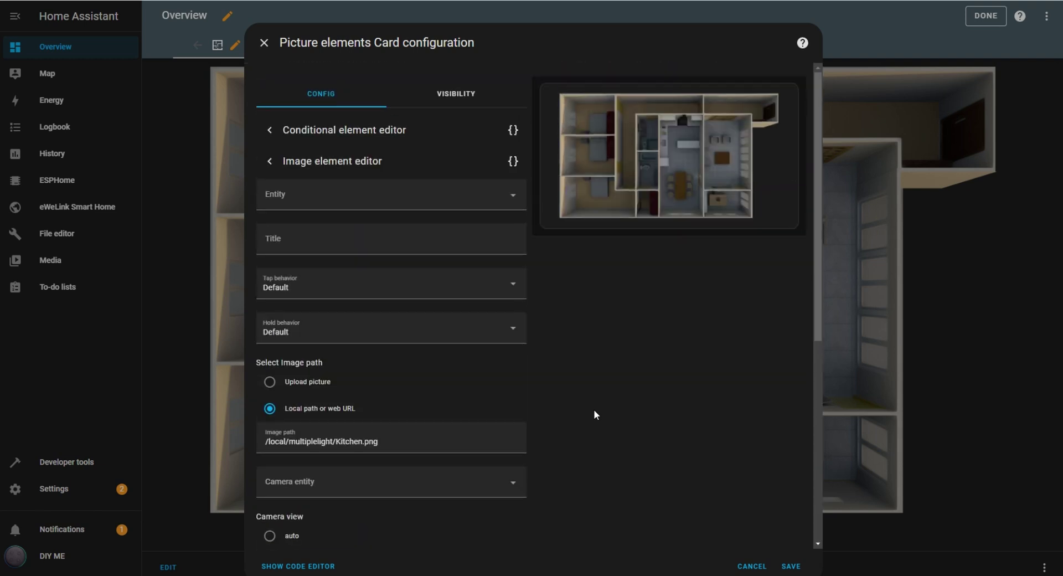
scroll(594, 410, down, 6)
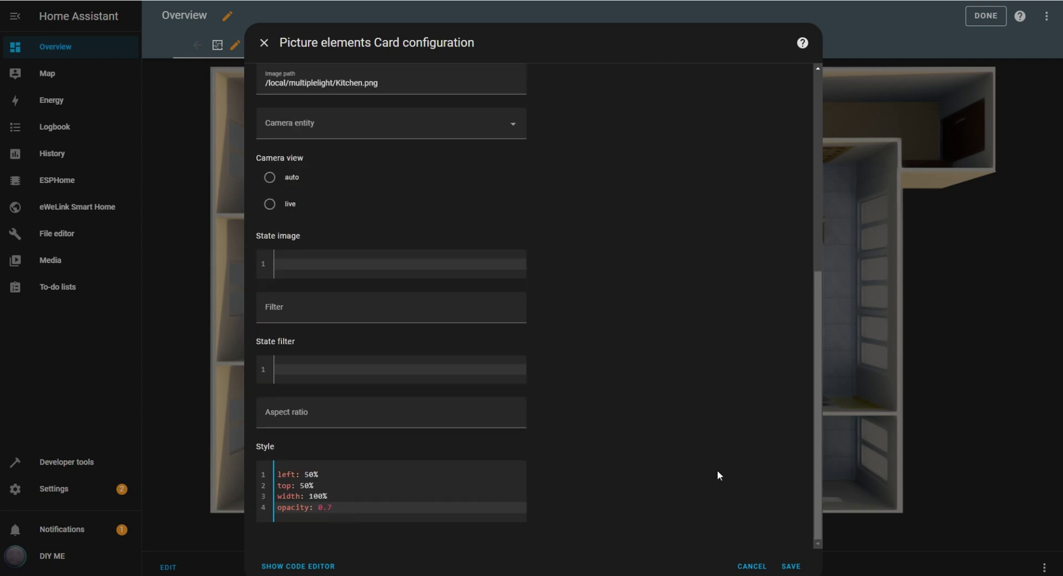
Save the card, toggle the kitchen light on, off and on from the floor plan, then edit again.
click(790, 565)
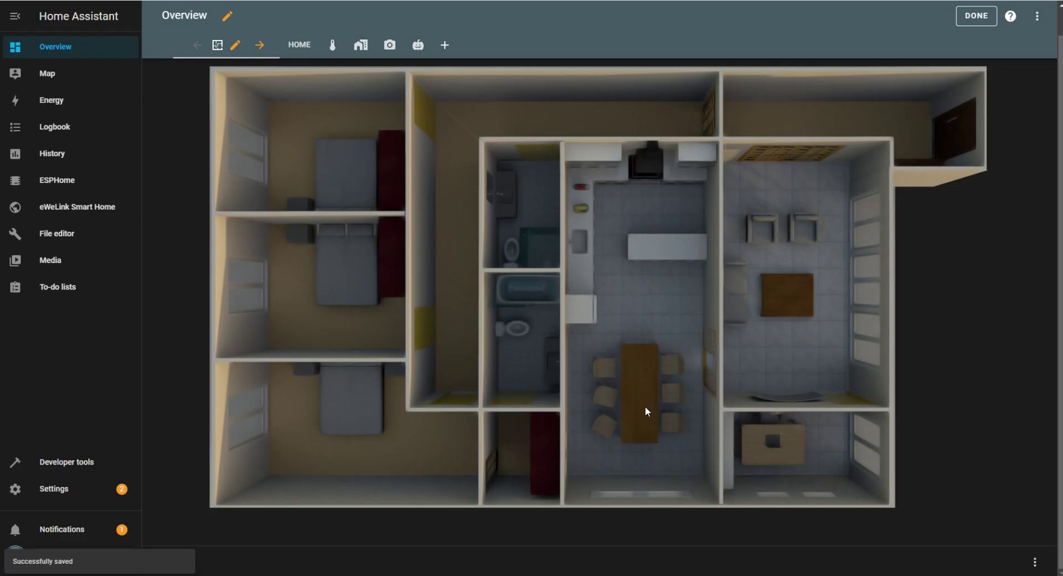
click(647, 410)
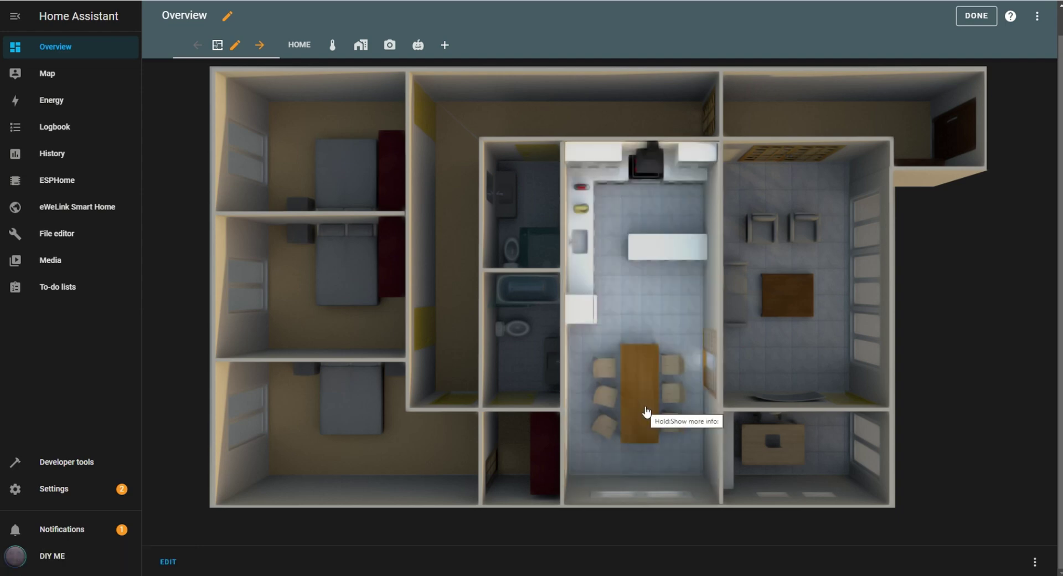
click(646, 411)
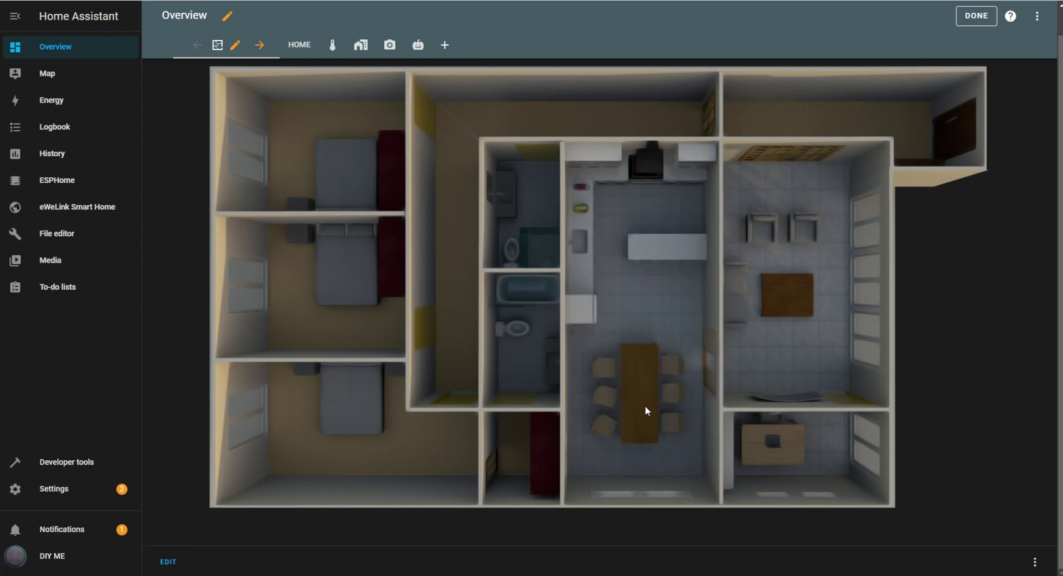
click(646, 411)
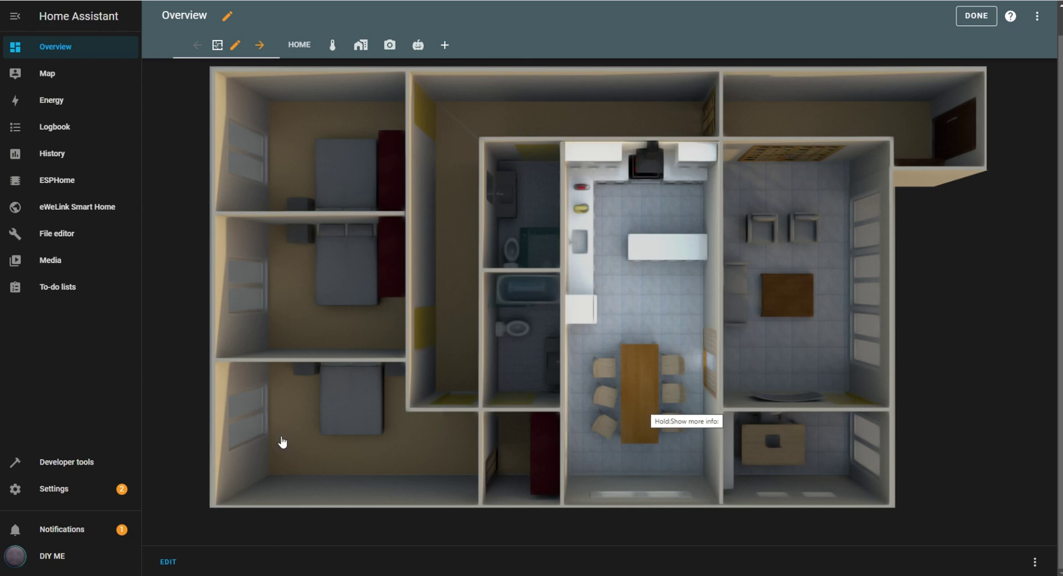
click(172, 561)
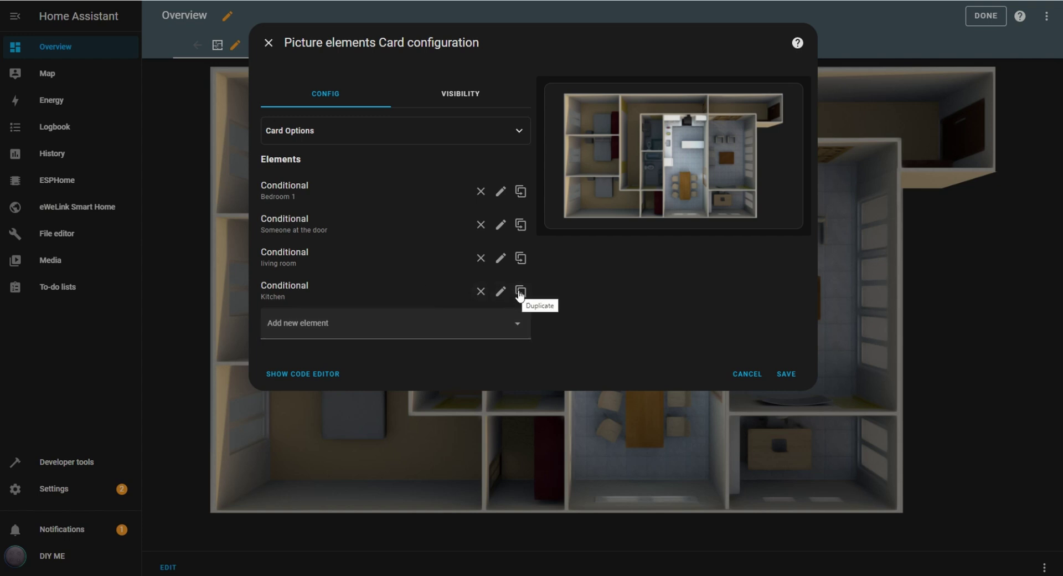
Duplicate Kitchen as 'Dining Room', linked to the Dinning room light and Diningroom.png overlay.
click(519, 292)
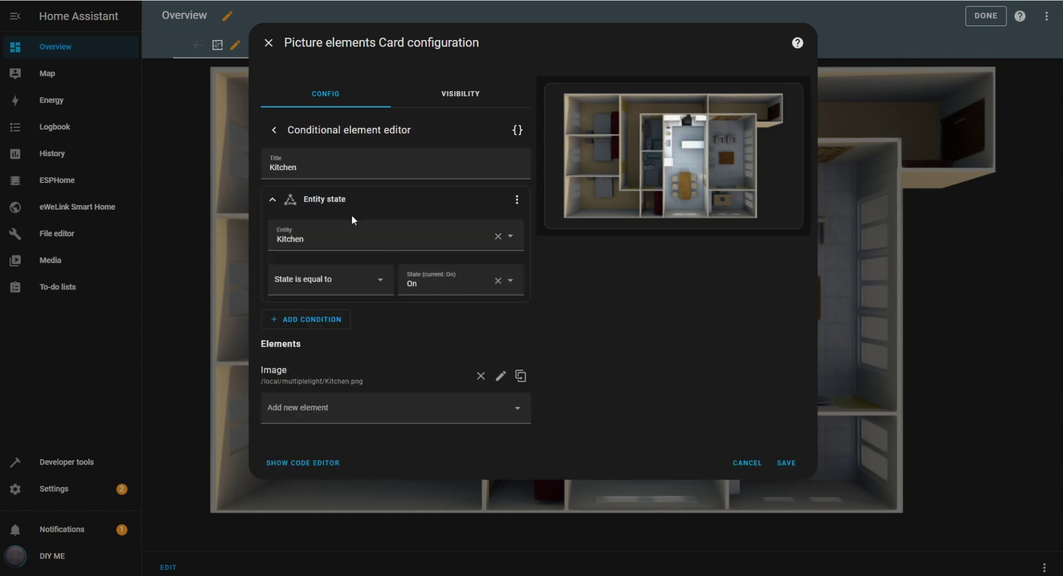
click(309, 172)
drag(307, 169, 262, 167)
text(Dining Room)
click(497, 236)
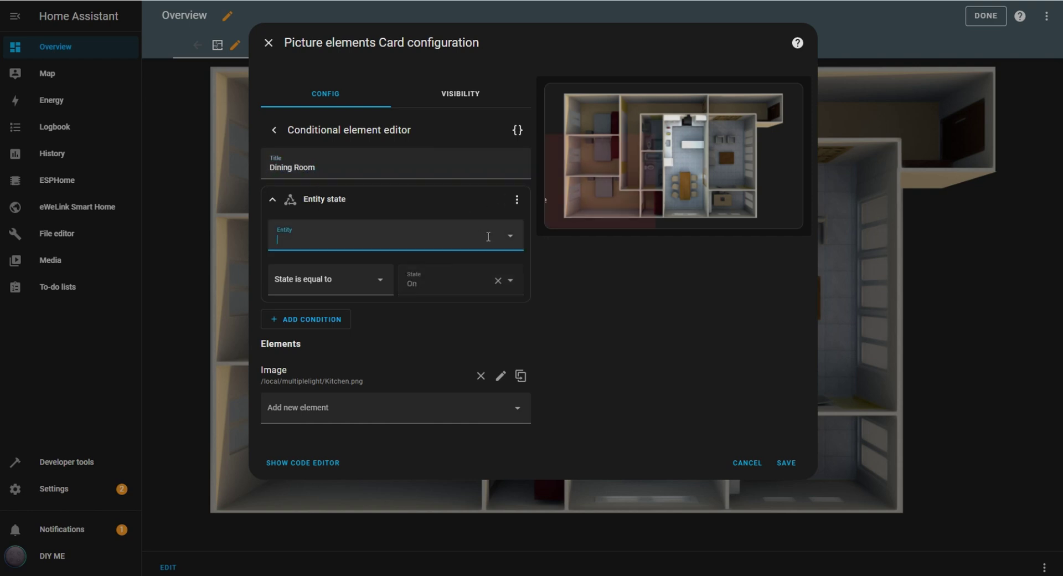
text(dini)
click(432, 276)
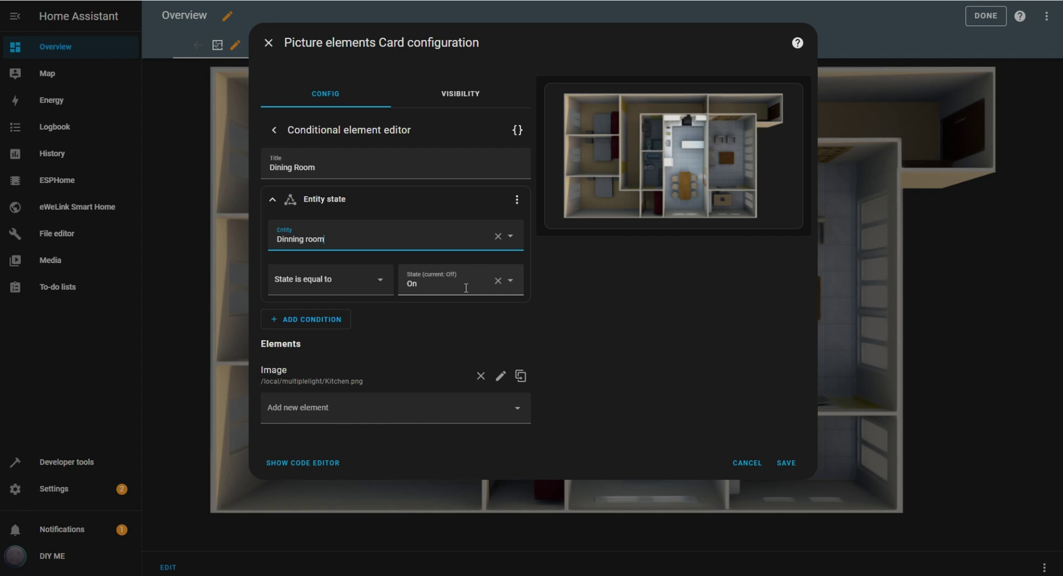
click(499, 376)
triple_click(366, 441)
text(/local/multiplelight/Diningroom.png)
scroll(500, 363, down, 6)
scroll(499, 363, up, 2)
scroll(499, 363, up, 5)
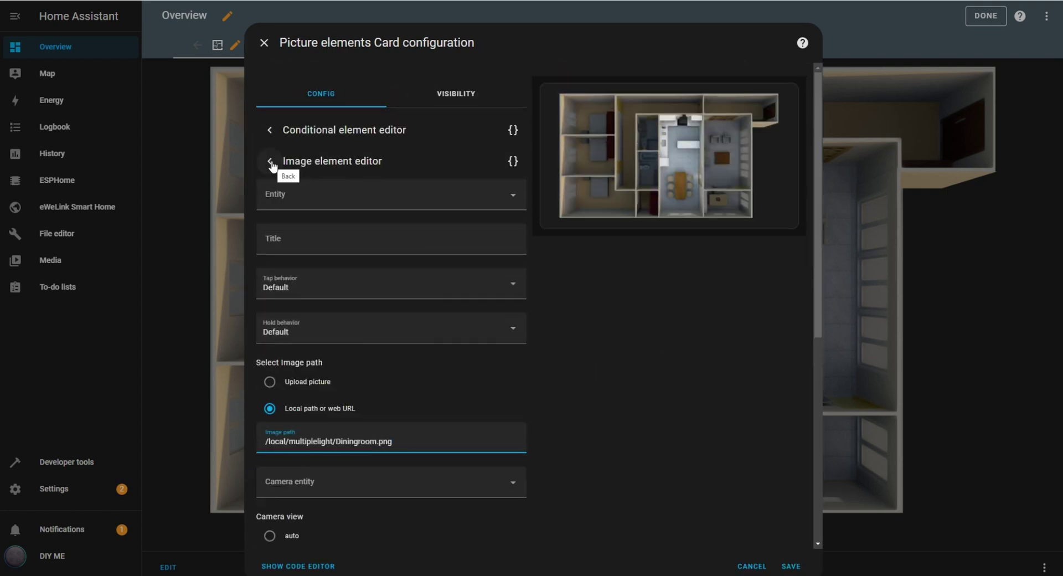
click(271, 159)
Duplicate again as 'Sink' with the Sink light and /local/multiplelight/Sink.png, then save.
click(520, 325)
triple_click(282, 167)
text(Sink)
click(408, 238)
text(Sink)
click(500, 376)
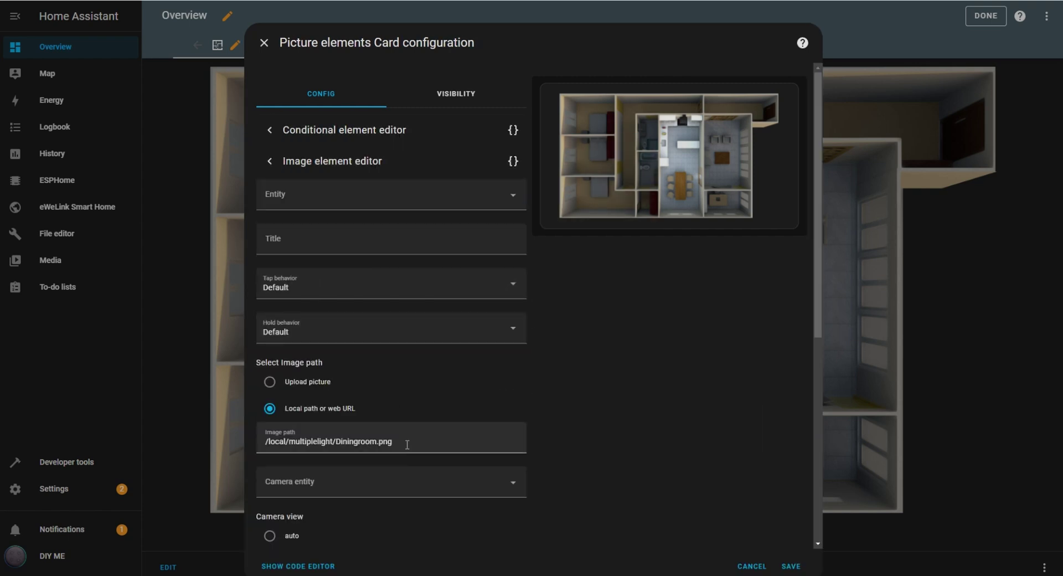
drag(394, 442, 269, 443)
text(/local/multiplelight/Sink.png)
scroll(549, 383, down, 7)
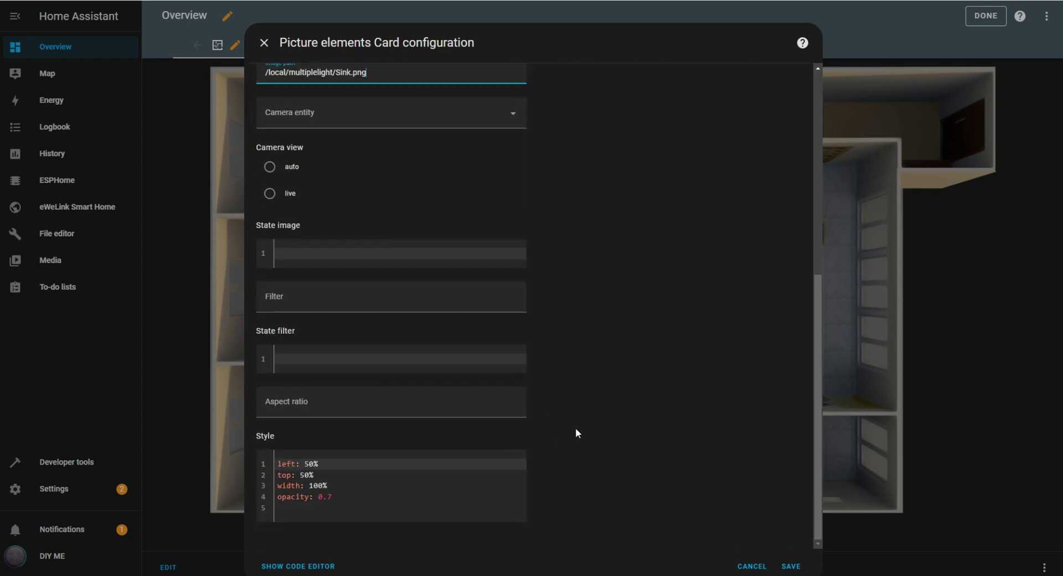
click(791, 566)
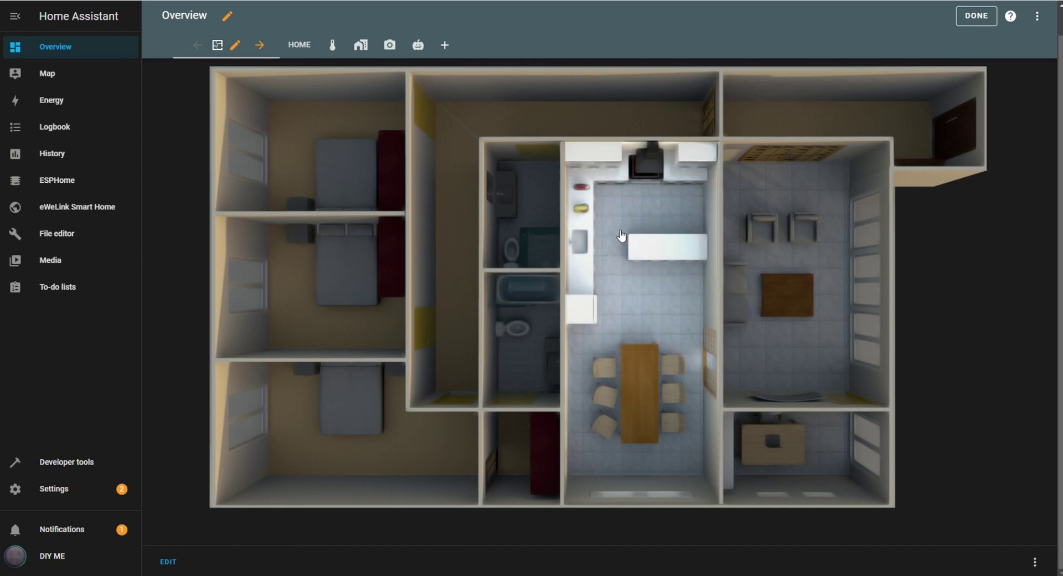
Toggle the kitchen and dining lights off and back on from the floor plan.
click(699, 213)
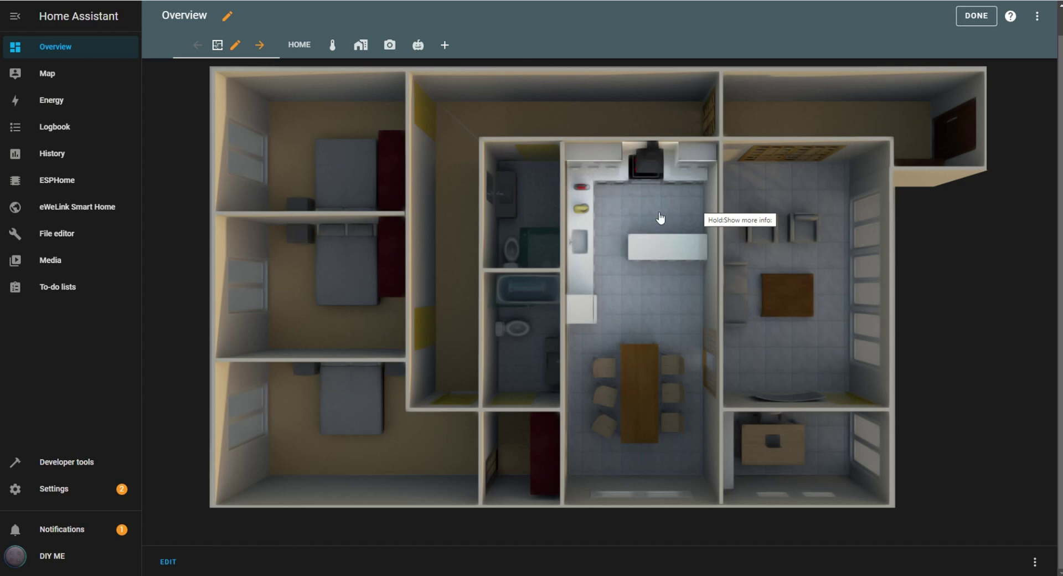
click(609, 296)
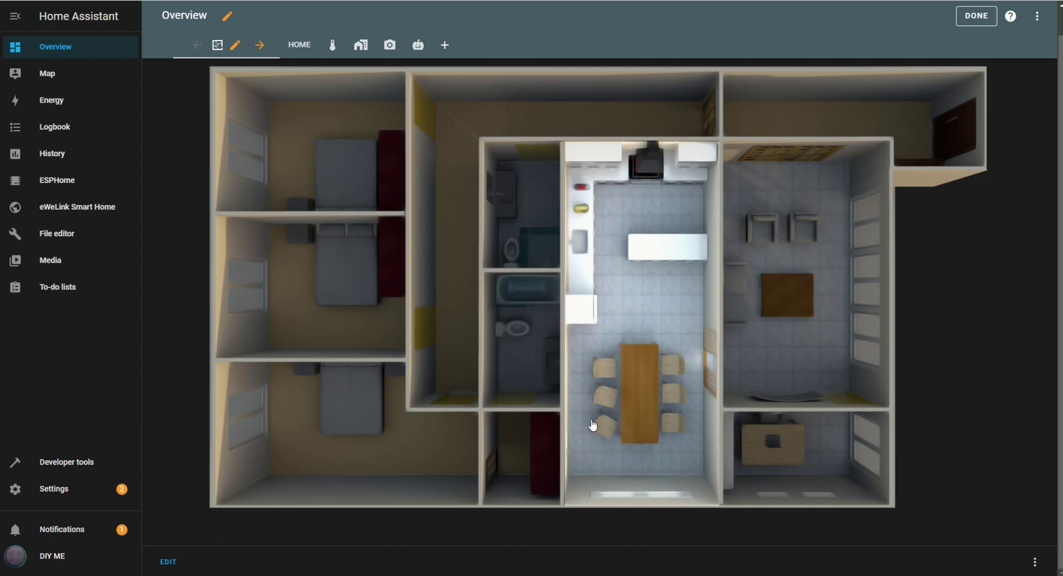
click(592, 425)
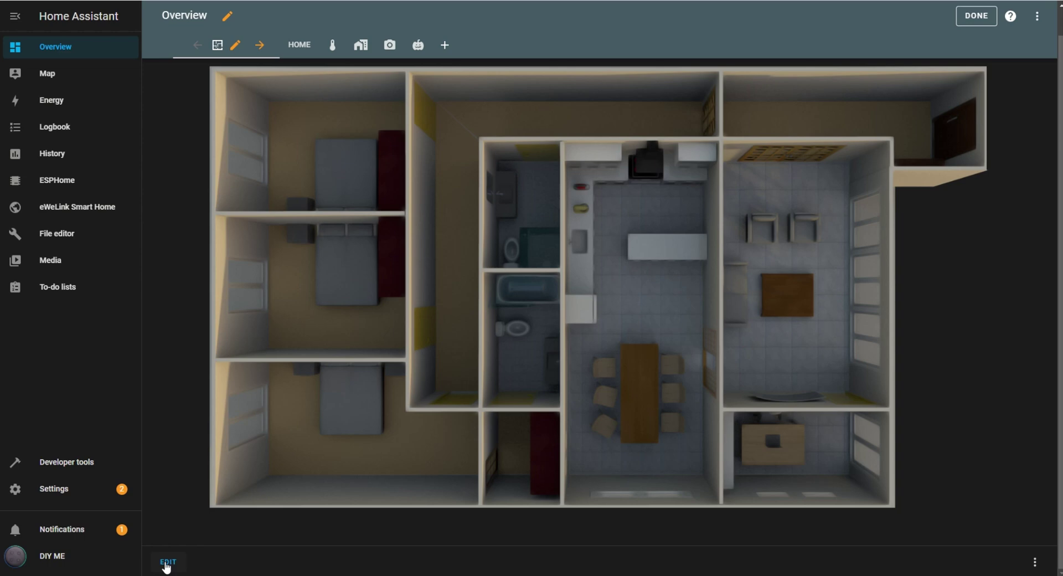
click(630, 412)
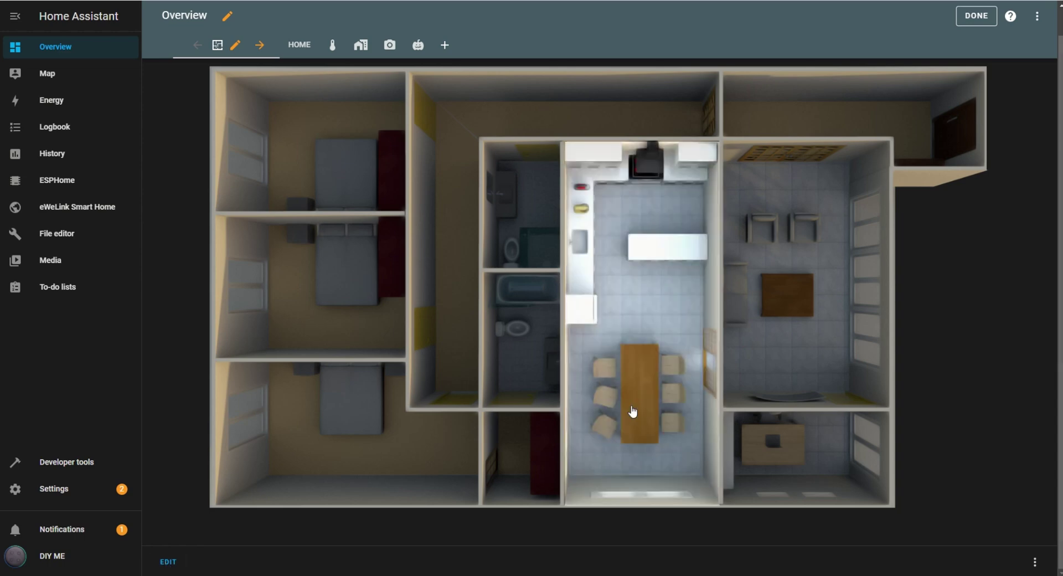
Add an image element linked to the Kitchen switch, titled 'Kitchen Switch'.
click(168, 563)
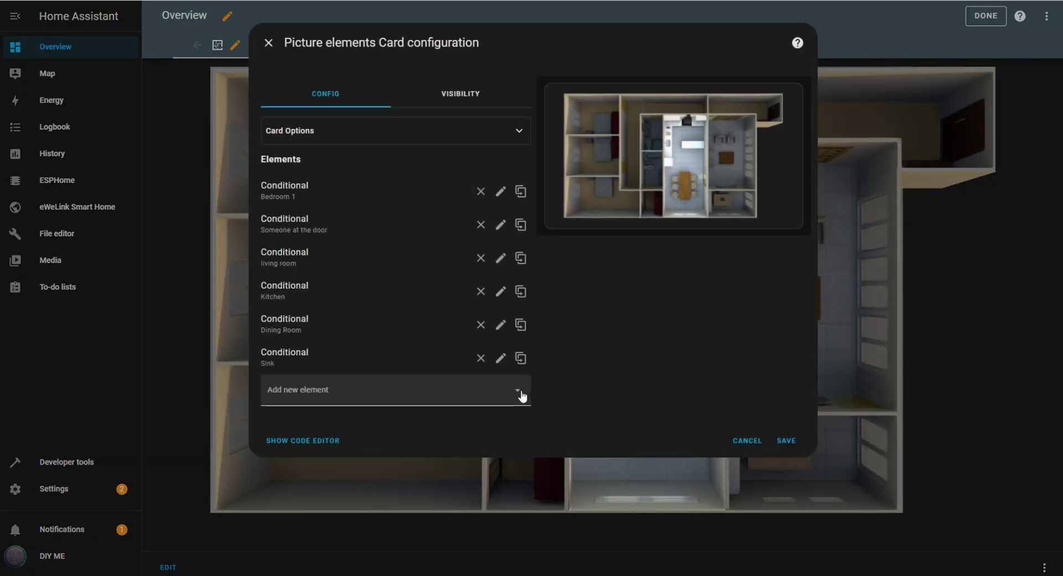
click(519, 393)
click(281, 339)
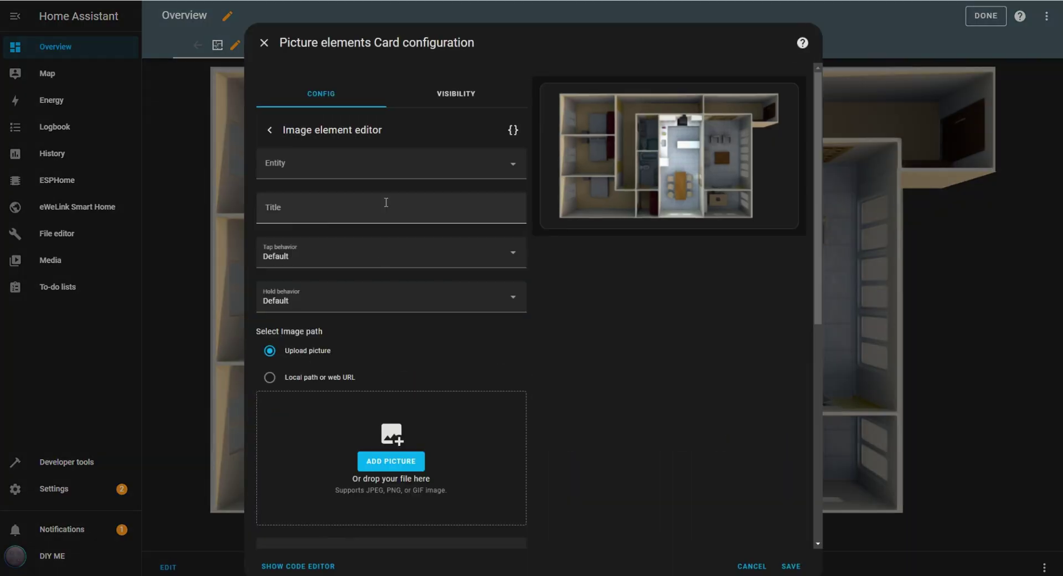
click(447, 166)
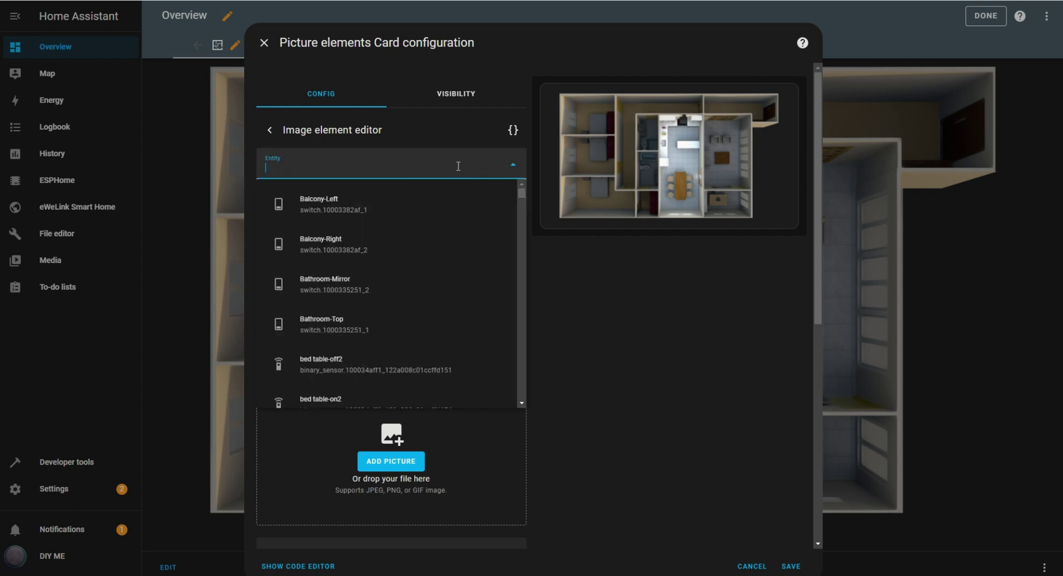
text(kitch)
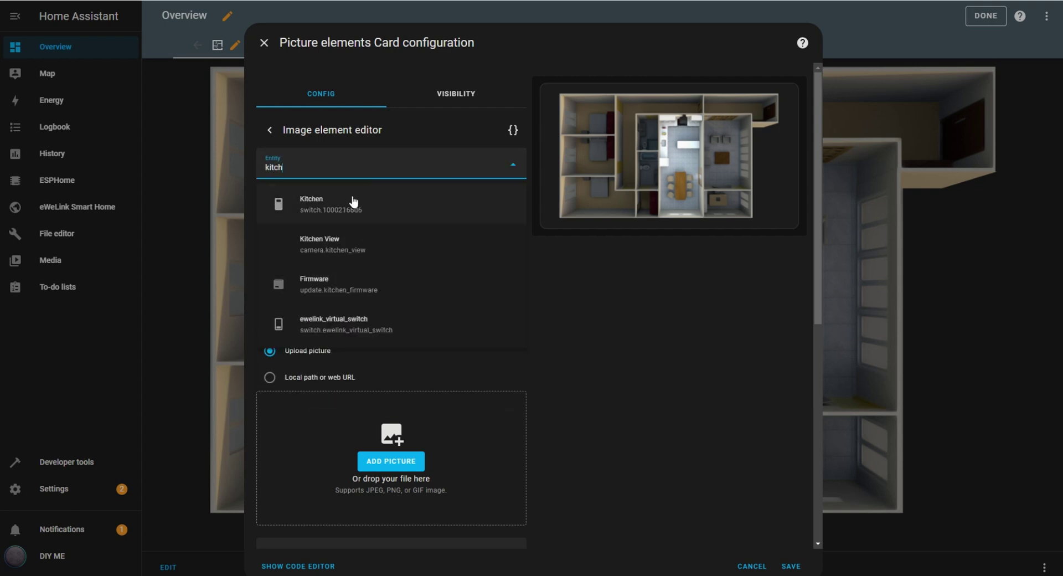
click(349, 203)
text(Kitc)
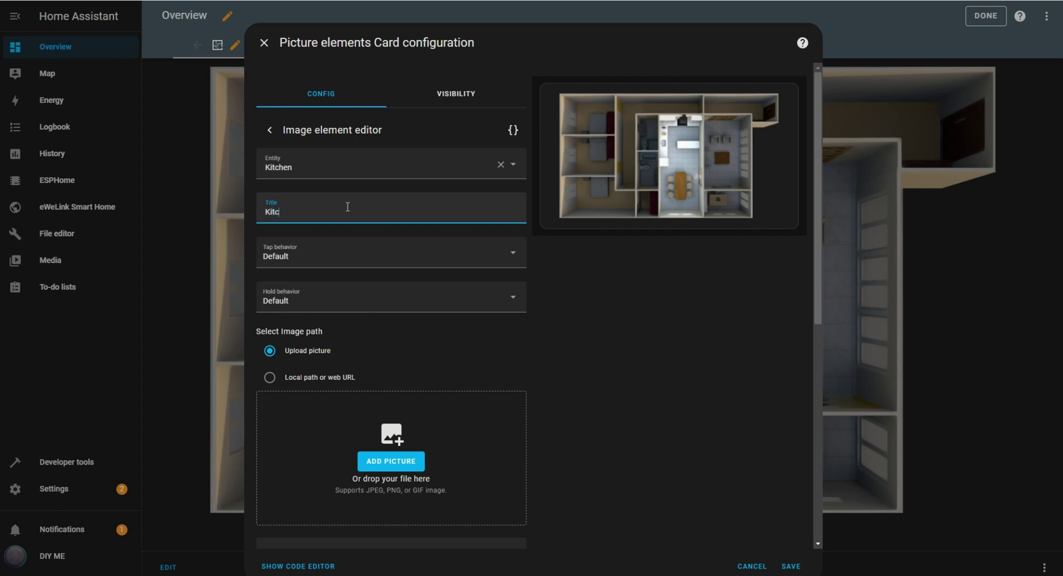
text(hen Switch)
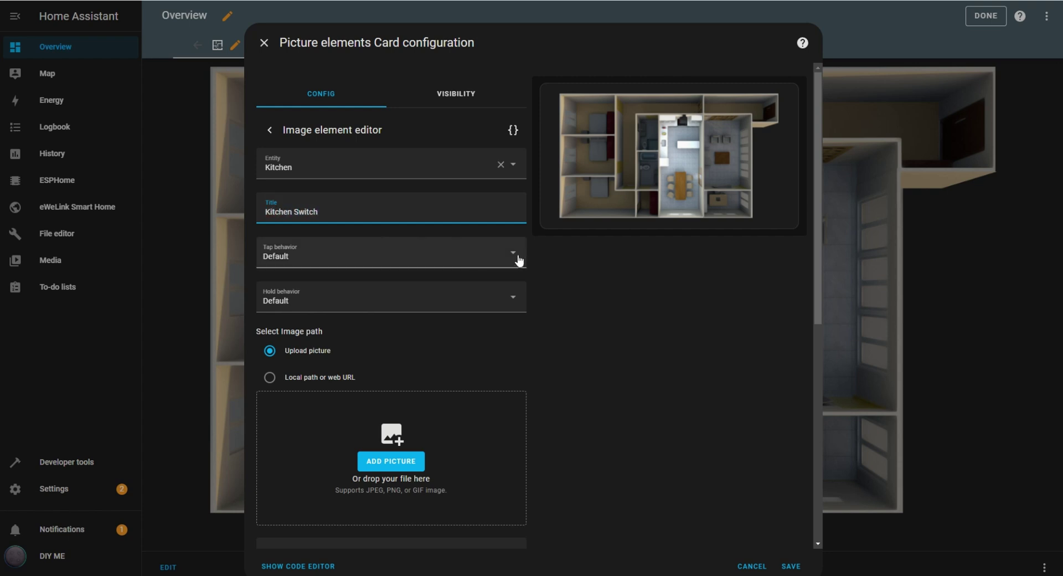
Set tap to Toggle and hold to More info, and switch the image to a local path.
click(392, 259)
click(299, 340)
click(382, 304)
click(298, 356)
scroll(562, 327, down, 3)
click(272, 216)
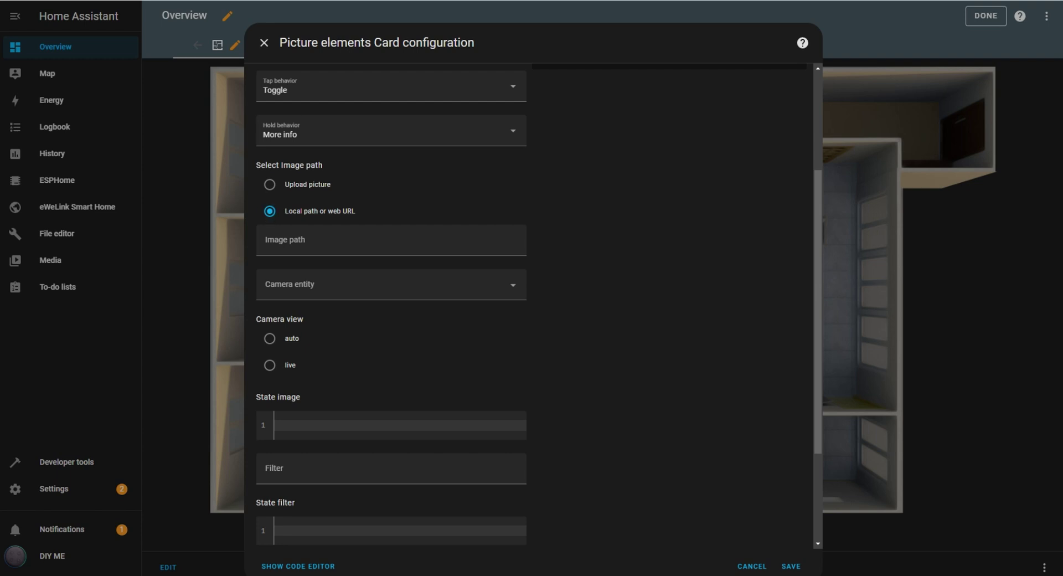
click(358, 239)
Use /local/sonoff_on.png as the image and map the "off" state to /local/sonoff.jpg.
key(Down)
key(Return)
scroll(572, 259, up, 3)
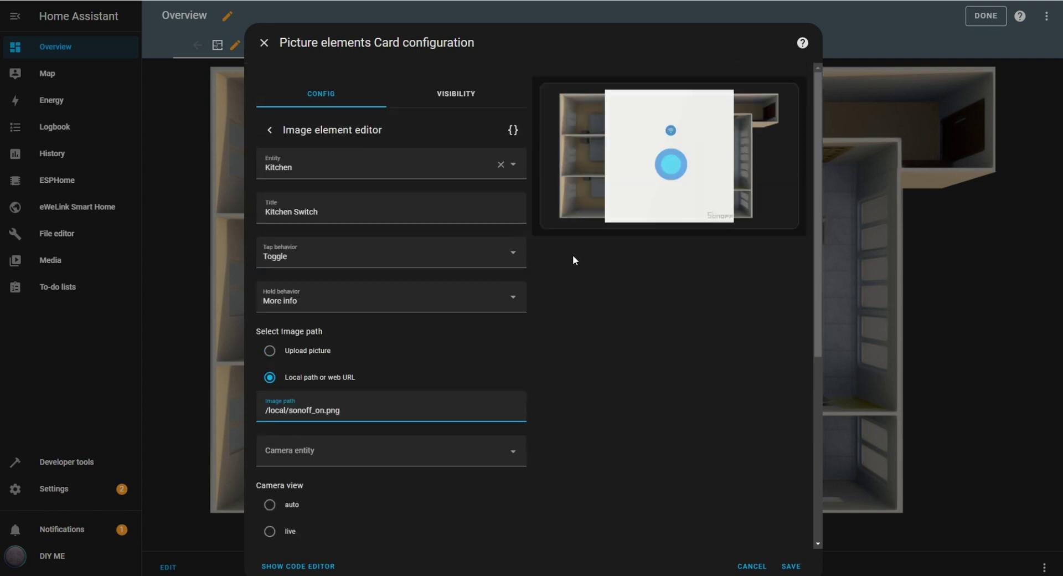
scroll(609, 319, down, 5)
click(330, 277)
text("")
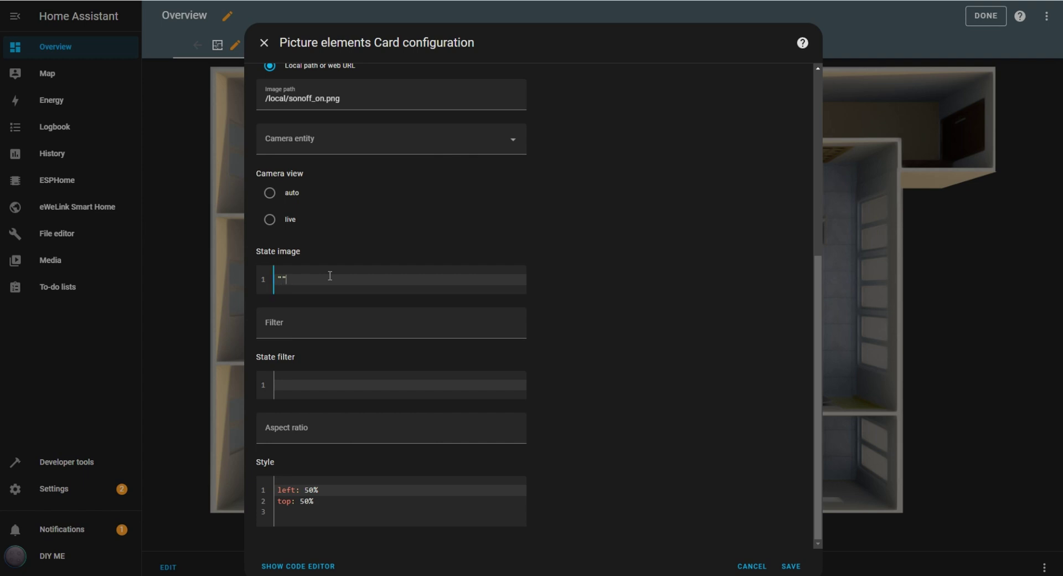
text(off")
click(440, 292)
text(/local/sonoff.jpg)
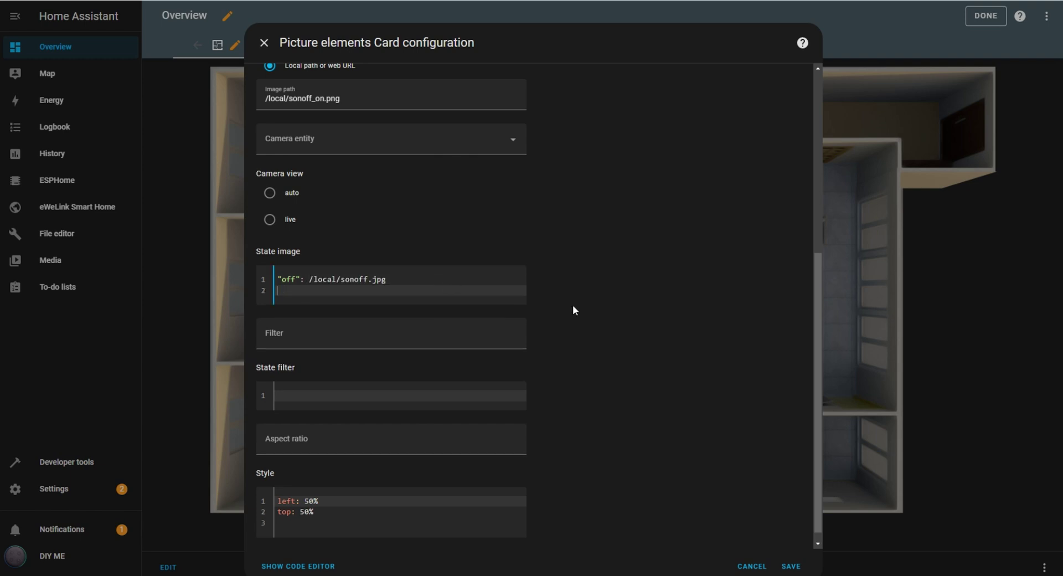
key(BackSpace)
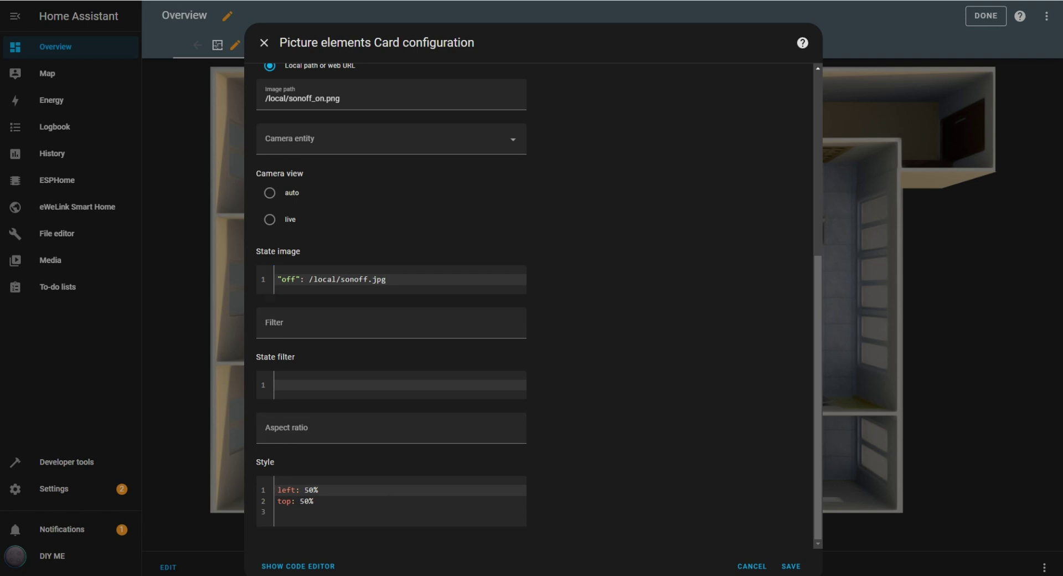
Replace the style lines with the new left/top/width position values.
drag(321, 521, 269, 493)
key(ctrl+v)
scroll(723, 333, up, 6)
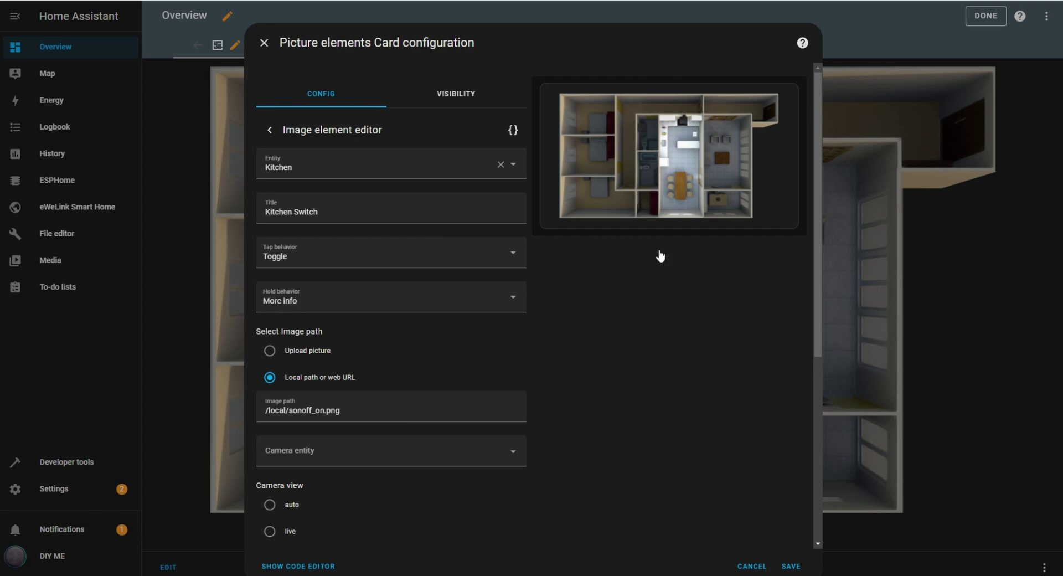
scroll(567, 379, down, 6)
scroll(566, 379, up, 6)
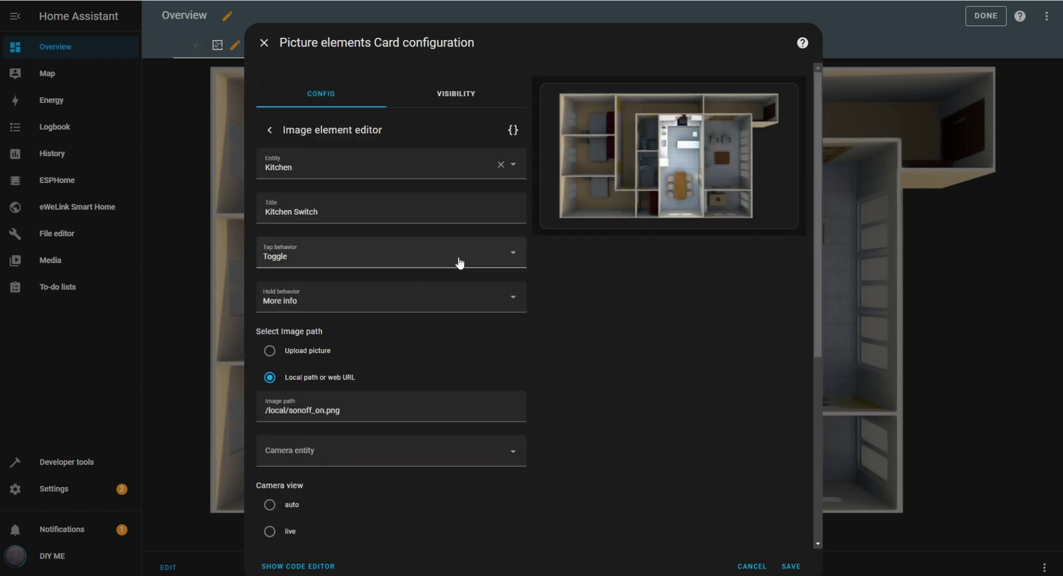
Copy the Kitchen Switch element and relink the copy to the Dinning room light.
click(270, 131)
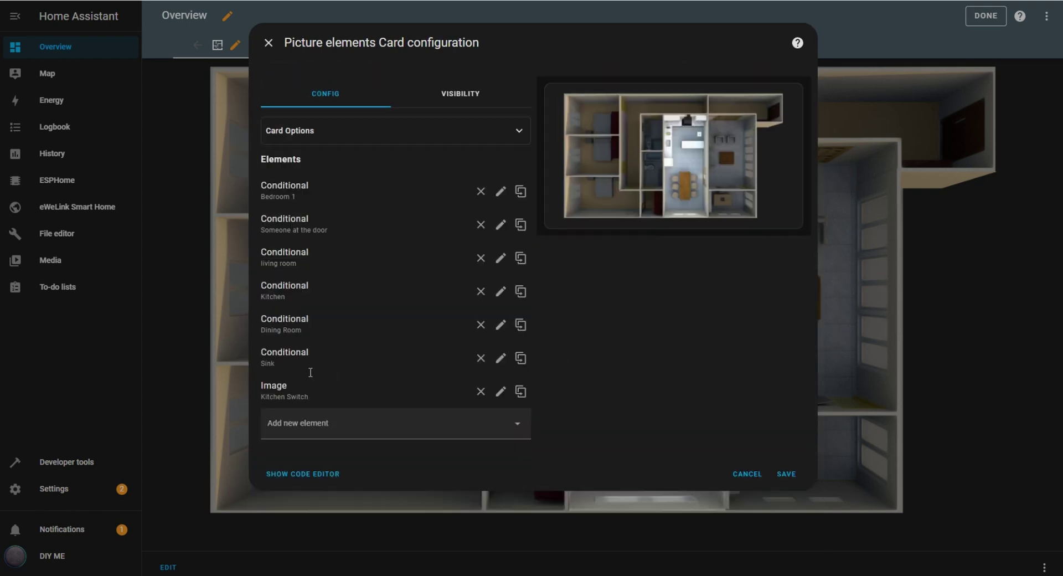
click(517, 427)
click(538, 396)
click(500, 391)
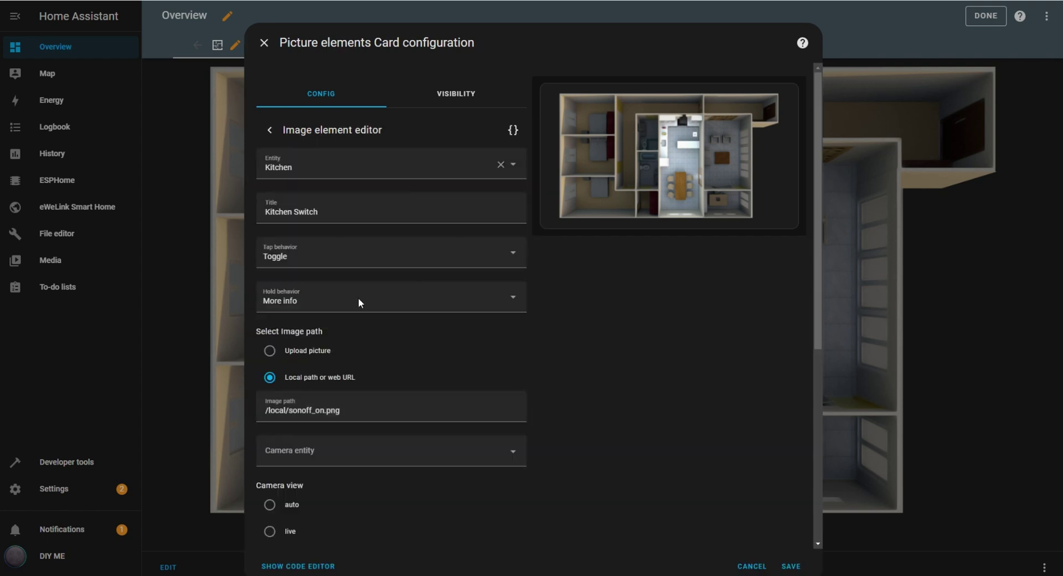
double_click(274, 167)
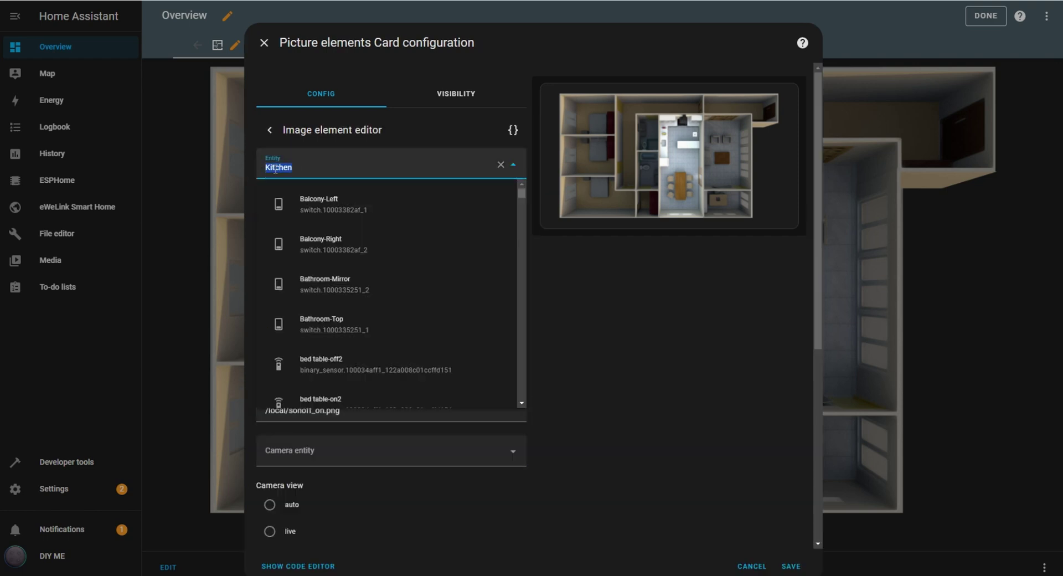
text(Din)
click(310, 203)
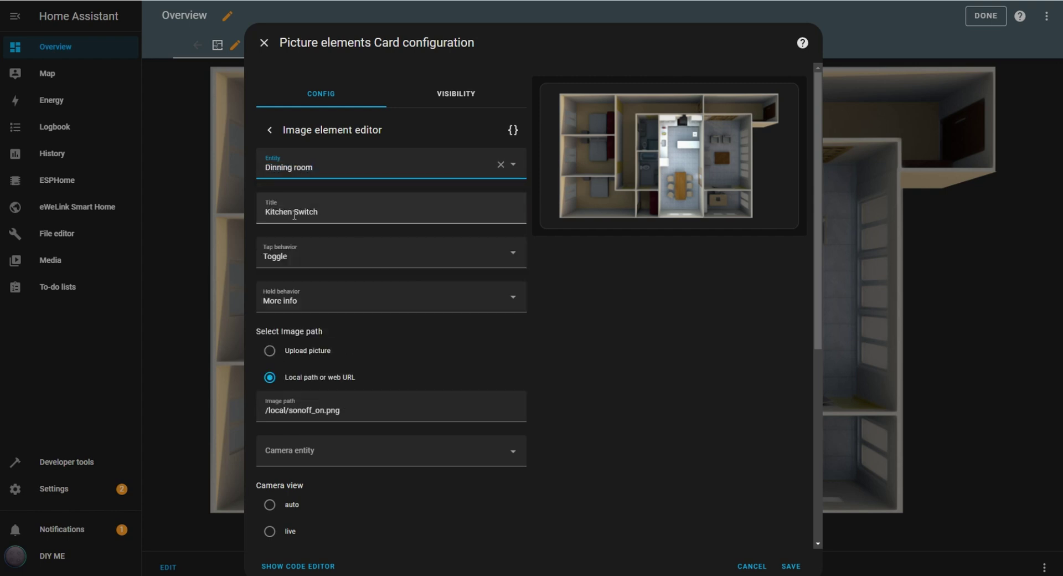
click(277, 211)
text(ning room)
scroll(533, 343, down, 6)
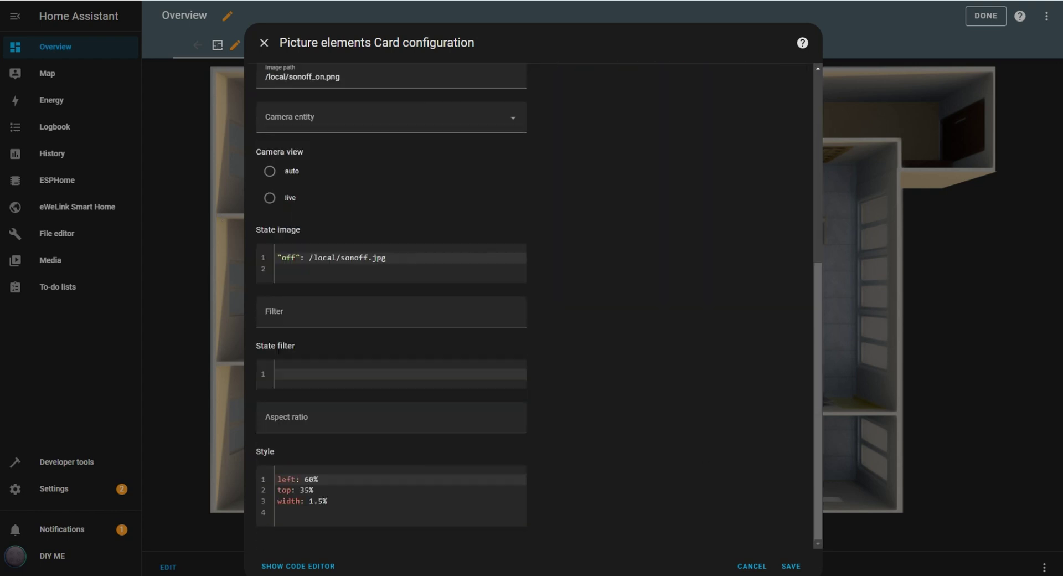
scroll(602, 413, up, 6)
scroll(673, 376, down, 6)
scroll(673, 376, up, 6)
Link another switch icon copy to the Sink light.
click(294, 167)
text(sink)
click(308, 213)
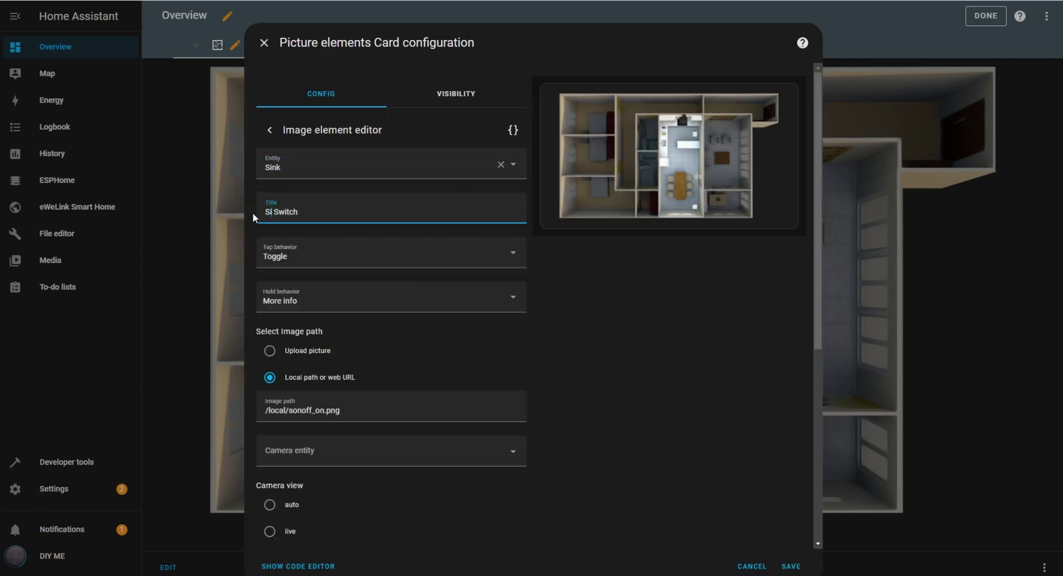
scroll(549, 307, down, 5)
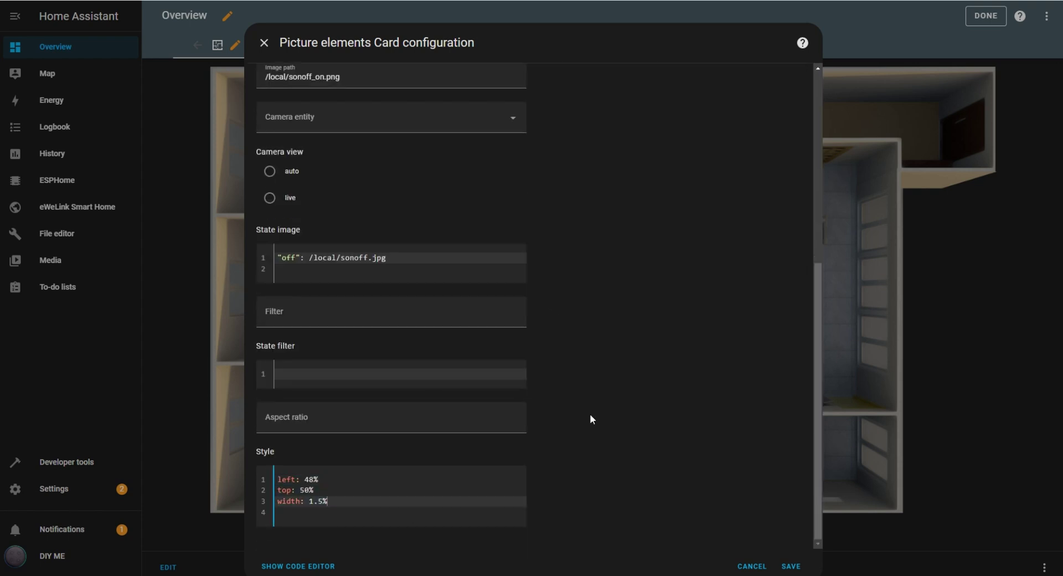
scroll(673, 387, up, 6)
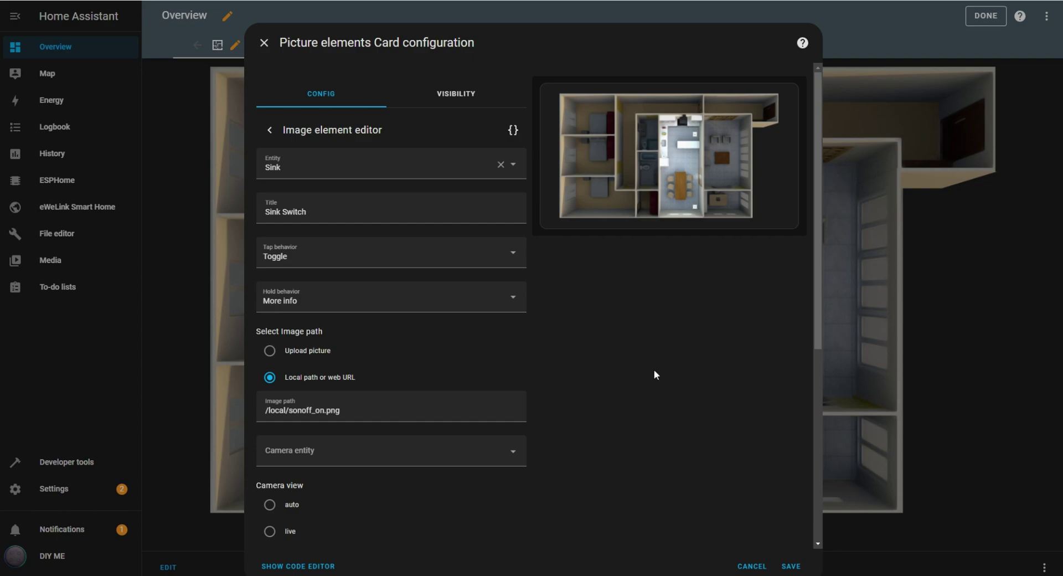
scroll(529, 487, down, 5)
Save the card and toggle the three switch icons off and back on to test them.
click(790, 566)
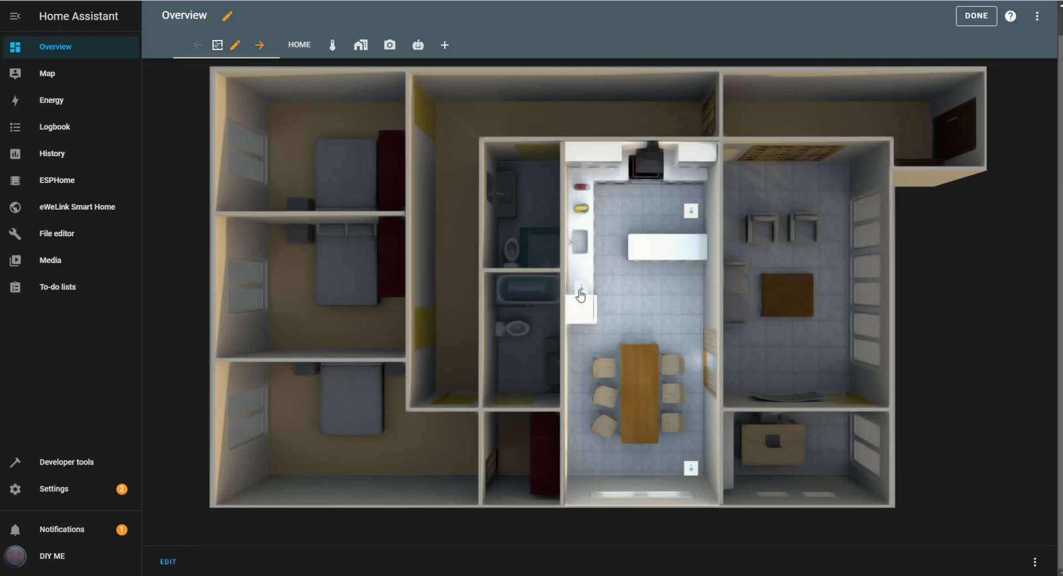
click(691, 210)
click(691, 469)
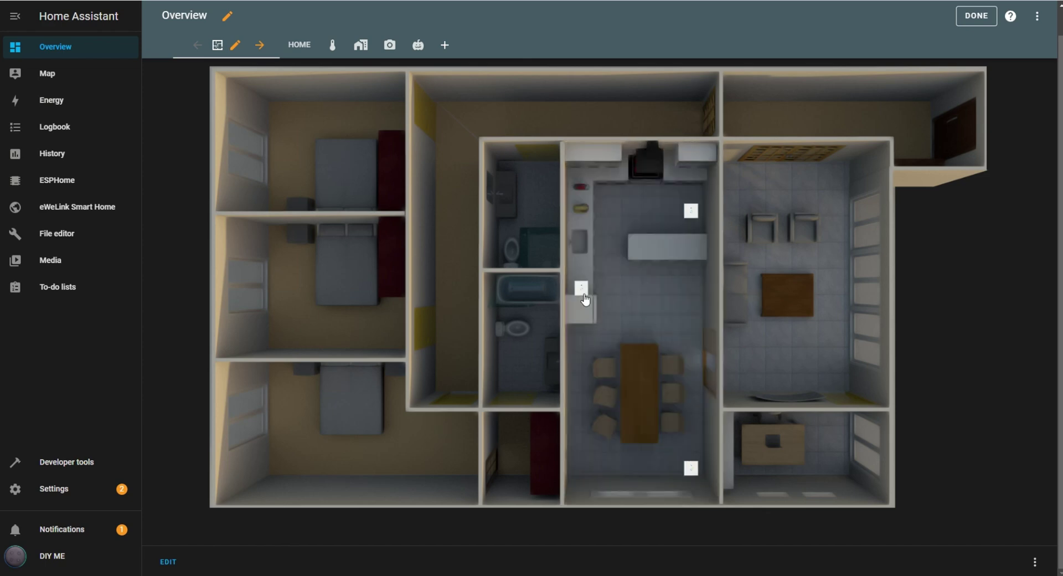
click(581, 287)
click(691, 210)
click(690, 470)
Finish dashboard editing and switch off the dining and middle kitchen lights.
click(976, 15)
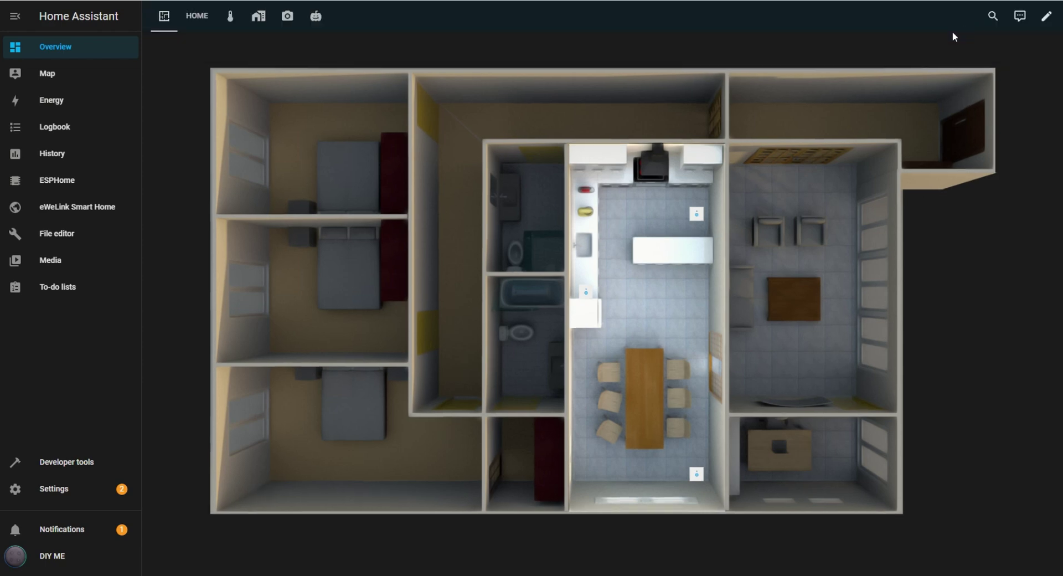
click(696, 475)
click(585, 298)
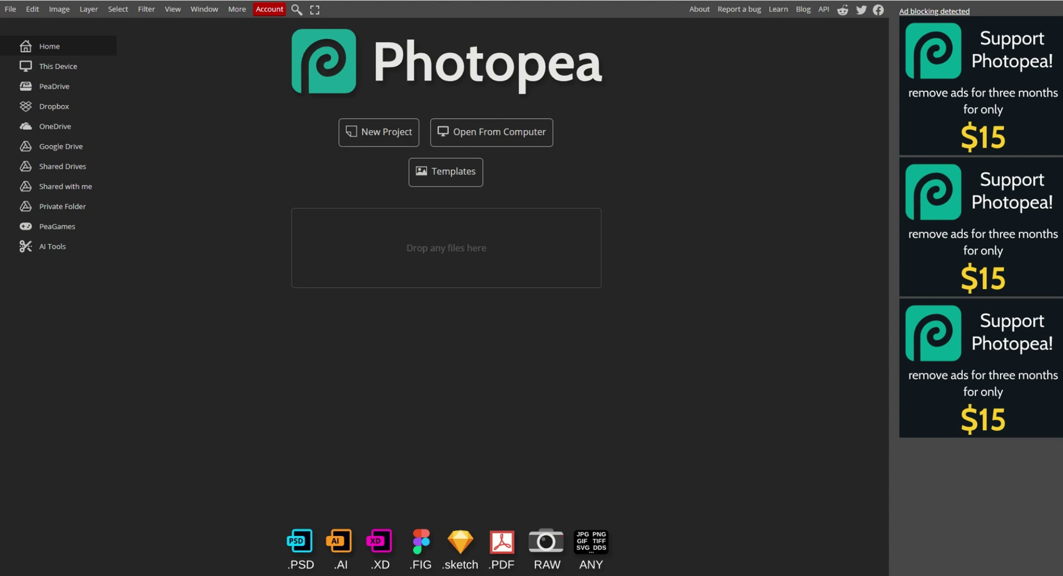
Open FloorPlan_with_Walls_T.psd and duplicate its Background layer as Layer 1.
drag(346, 248, 426, 264)
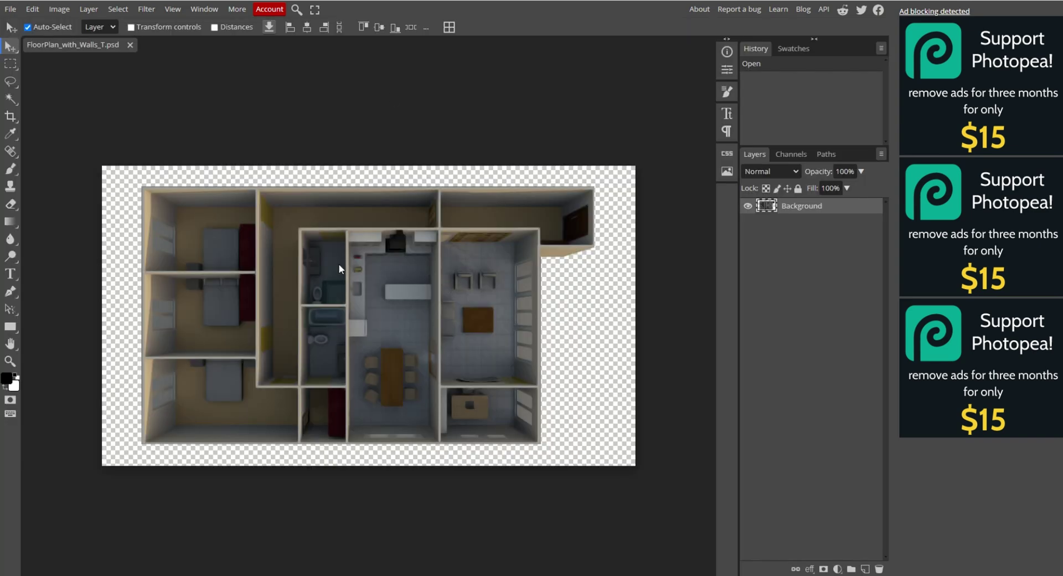
scroll(407, 378, up, 5)
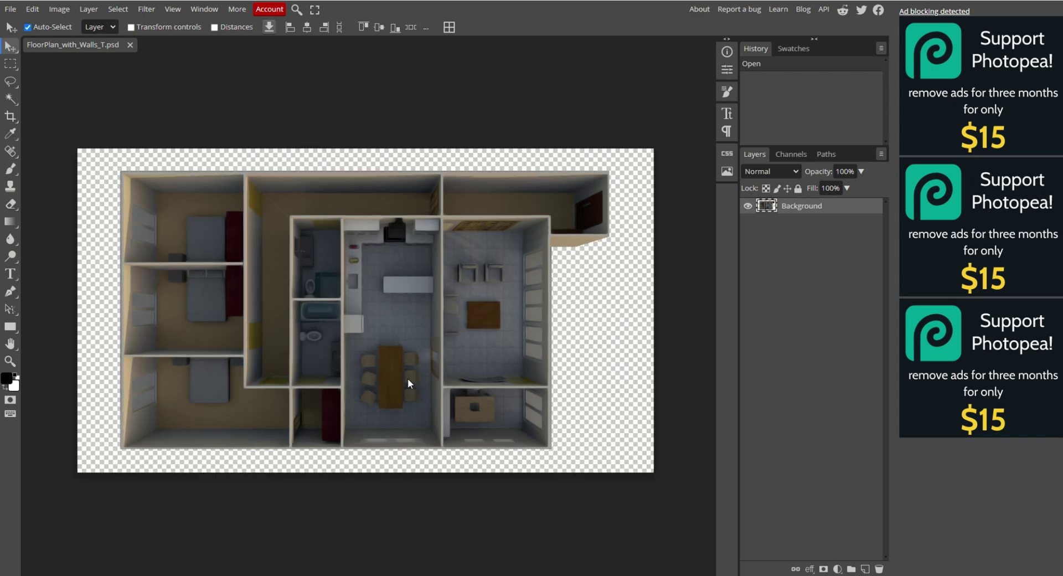
scroll(407, 383, up, 1)
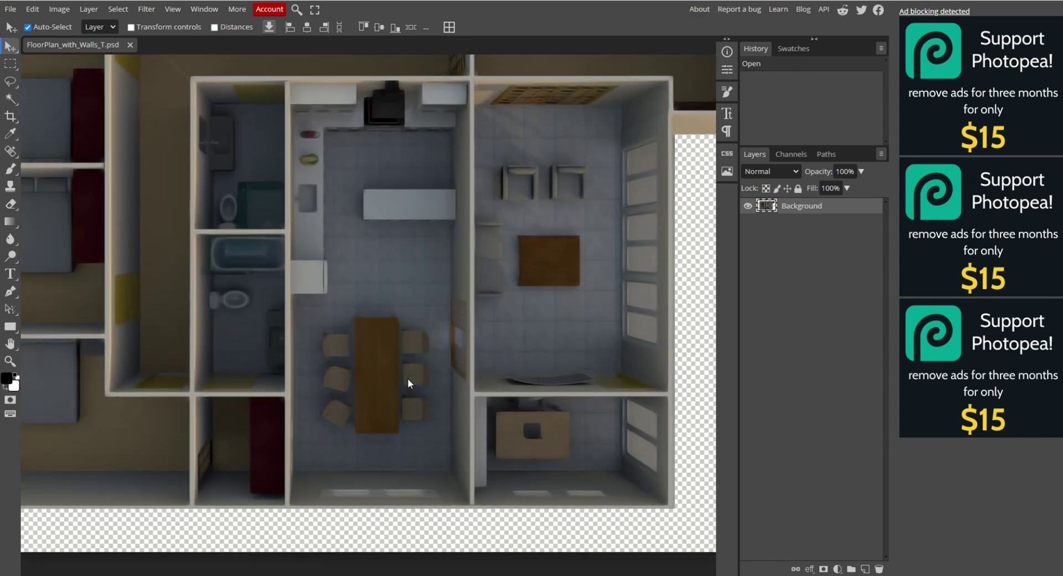
scroll(408, 377, up, 1)
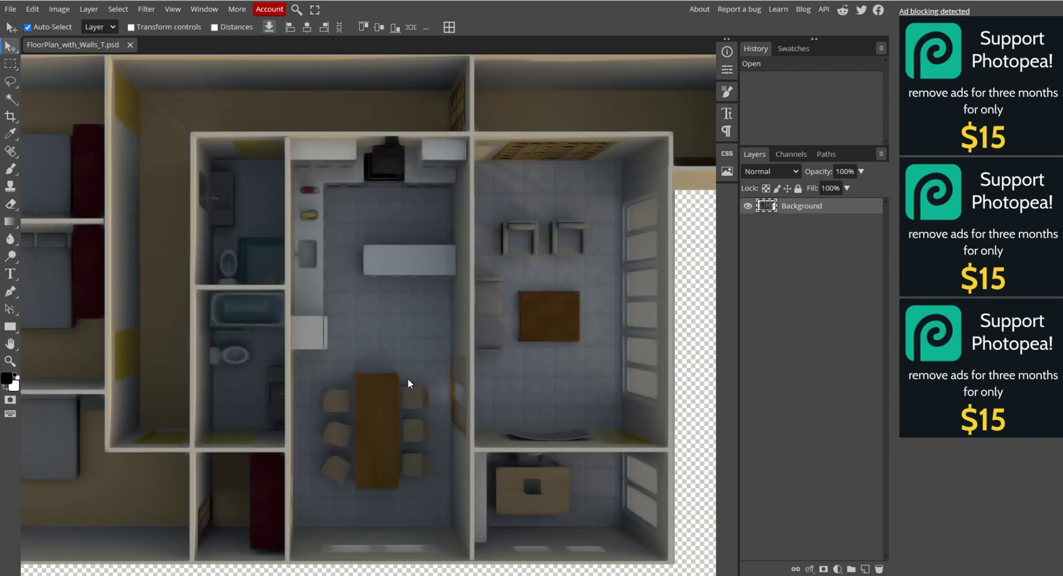
right_click(829, 209)
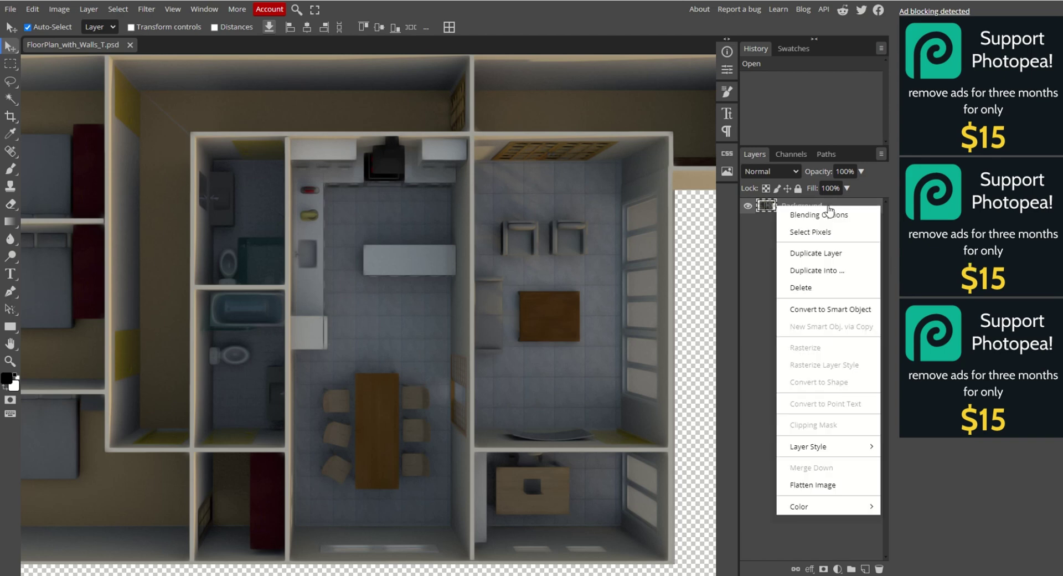
click(819, 251)
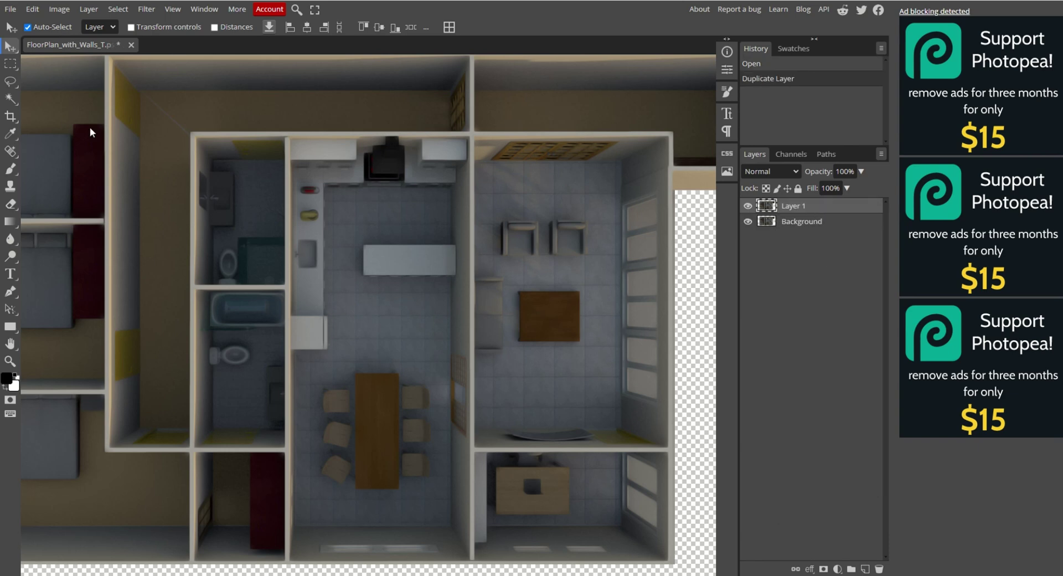
Mask Layer 1 to a rectangle around the kitchen and dining room, then hide Background.
click(12, 65)
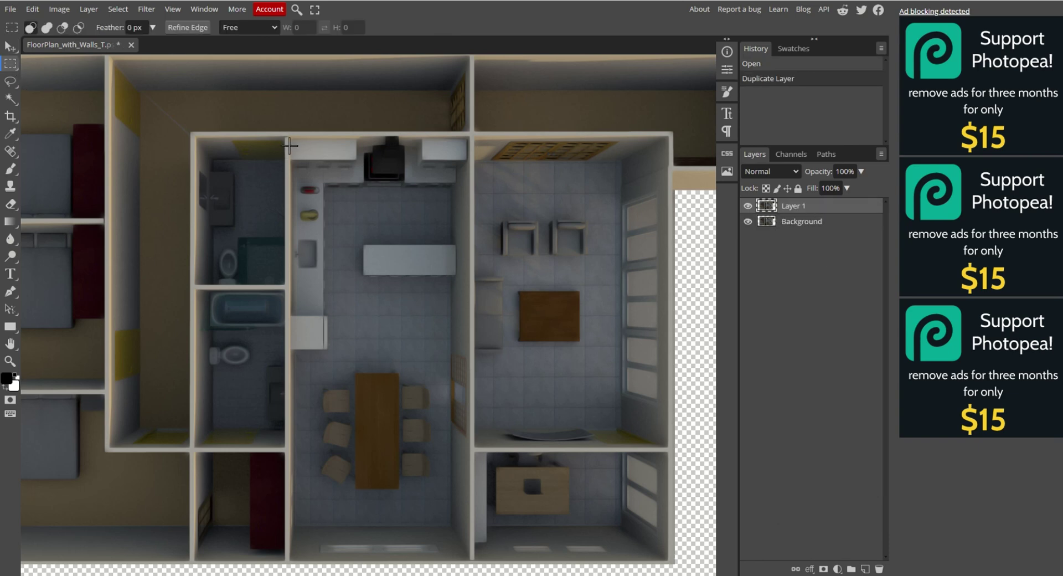
drag(289, 137, 469, 561)
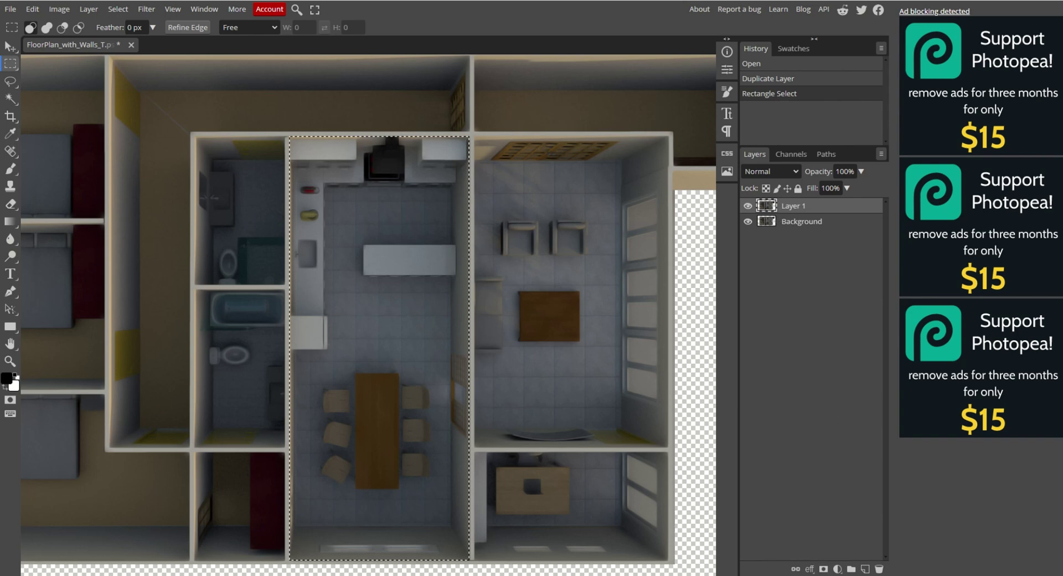
click(823, 568)
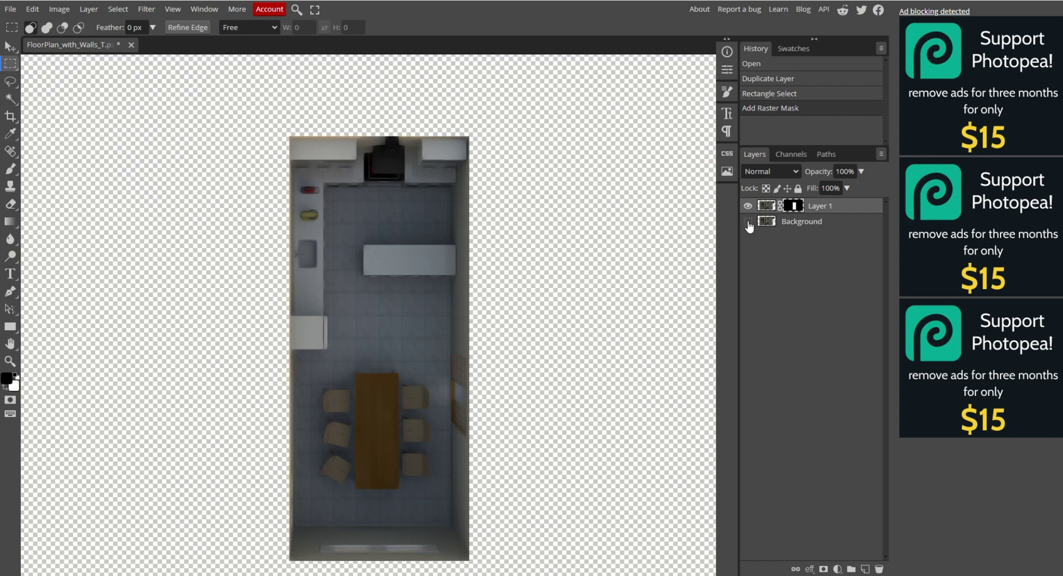
click(747, 222)
Apply Layer 1's room mask permanently and add a new blank white raster mask.
right_click(790, 209)
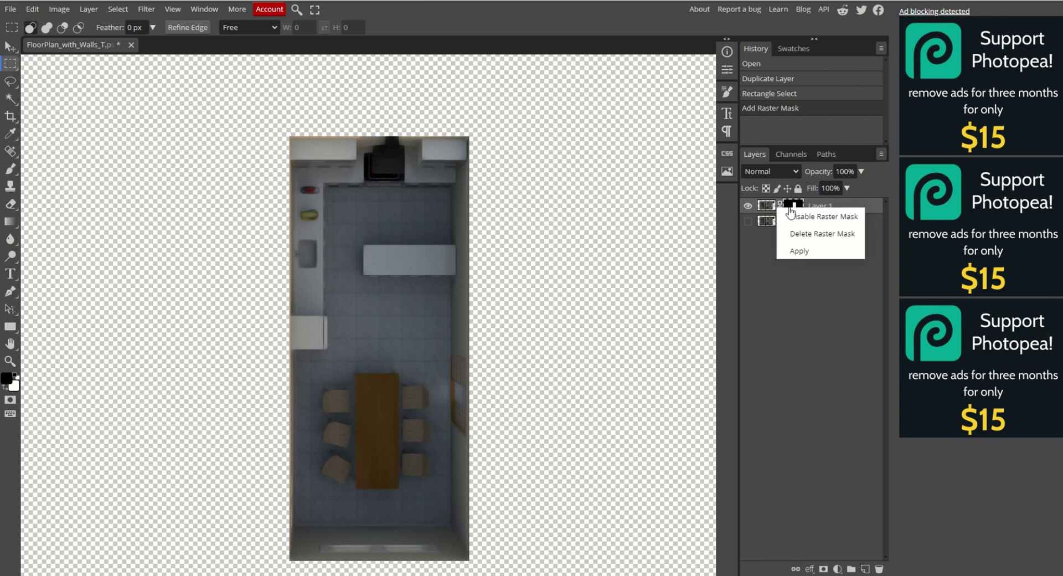
click(804, 258)
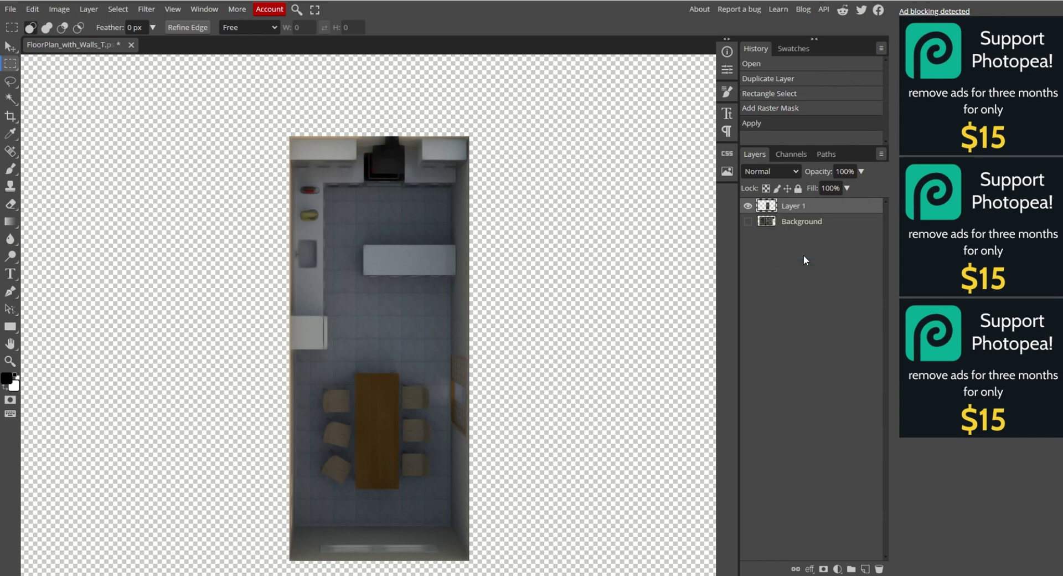
click(827, 569)
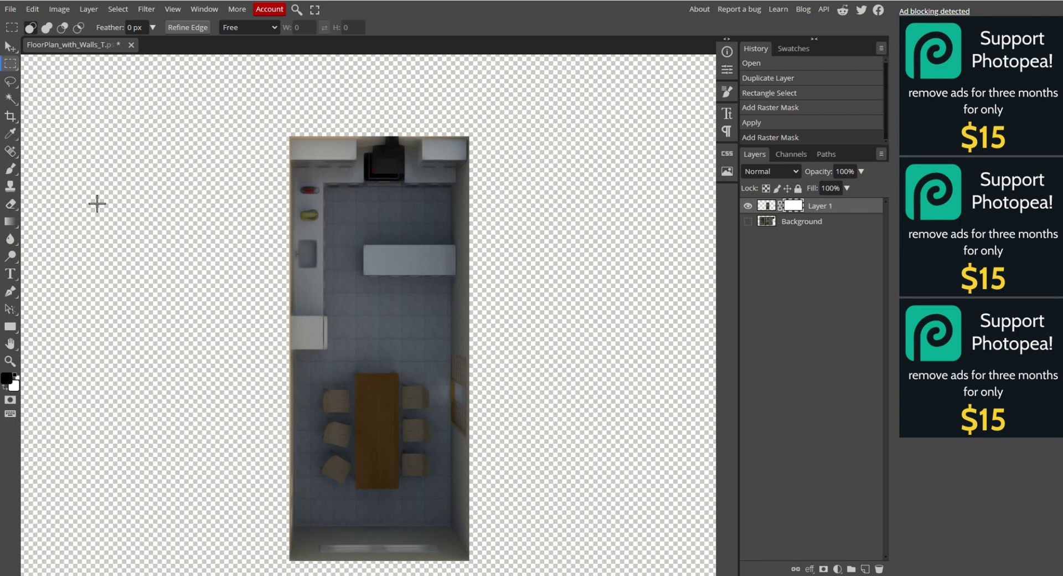
Draw a bottom-to-top linear gradient on the mask, white stop set near 44%.
click(11, 222)
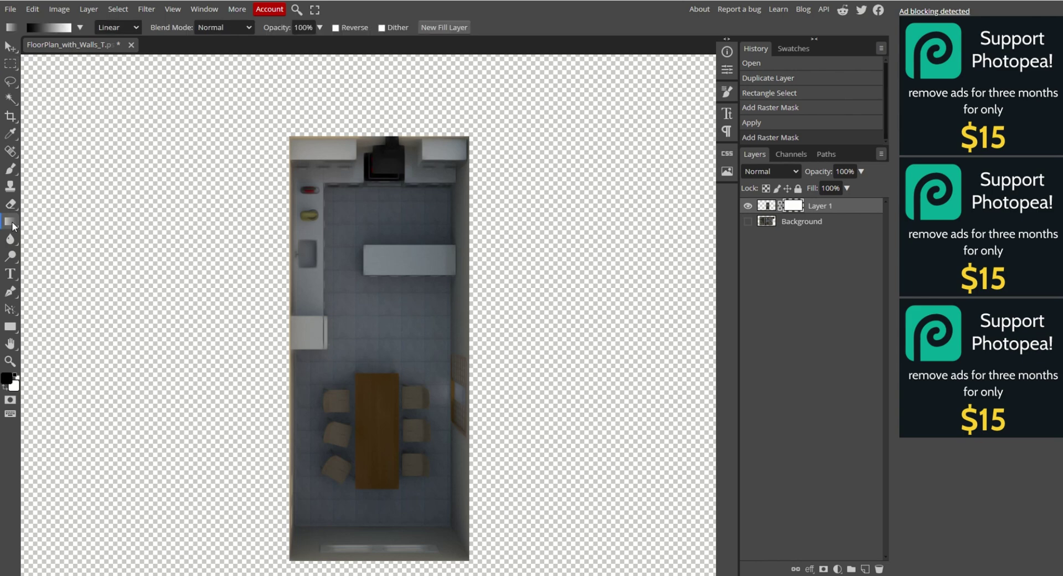
click(57, 30)
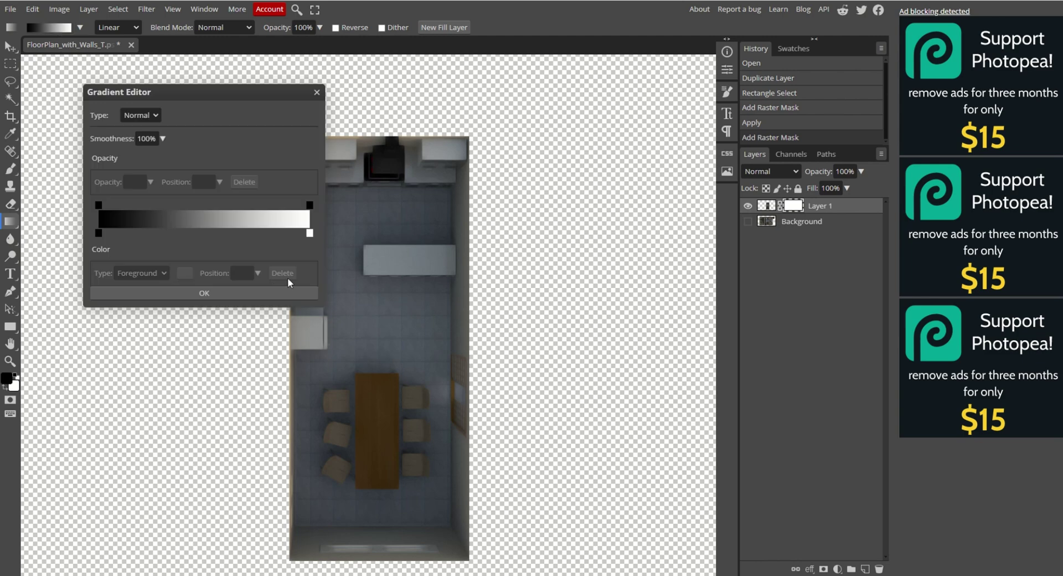
drag(310, 238, 194, 238)
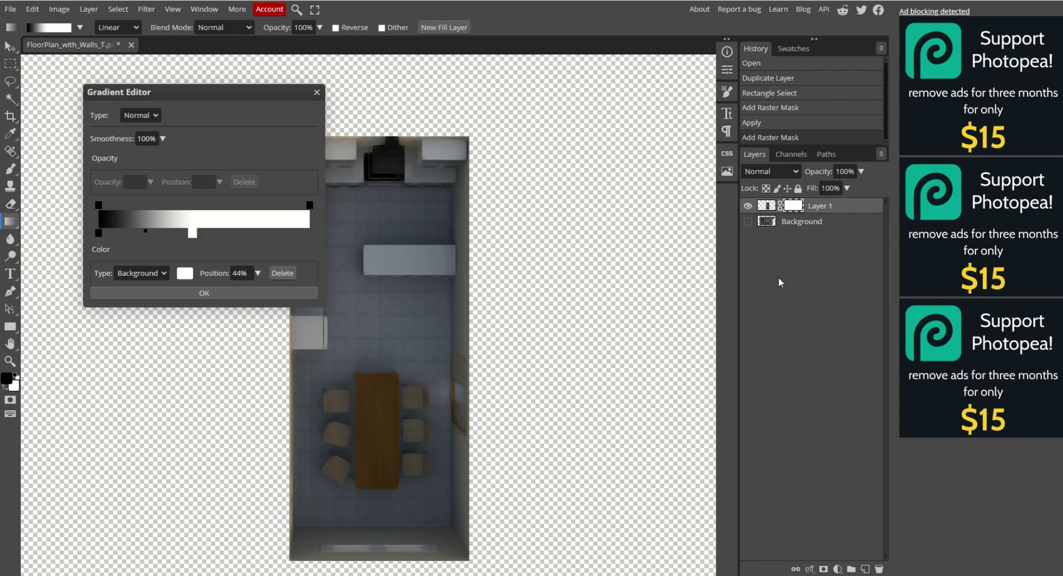
click(239, 293)
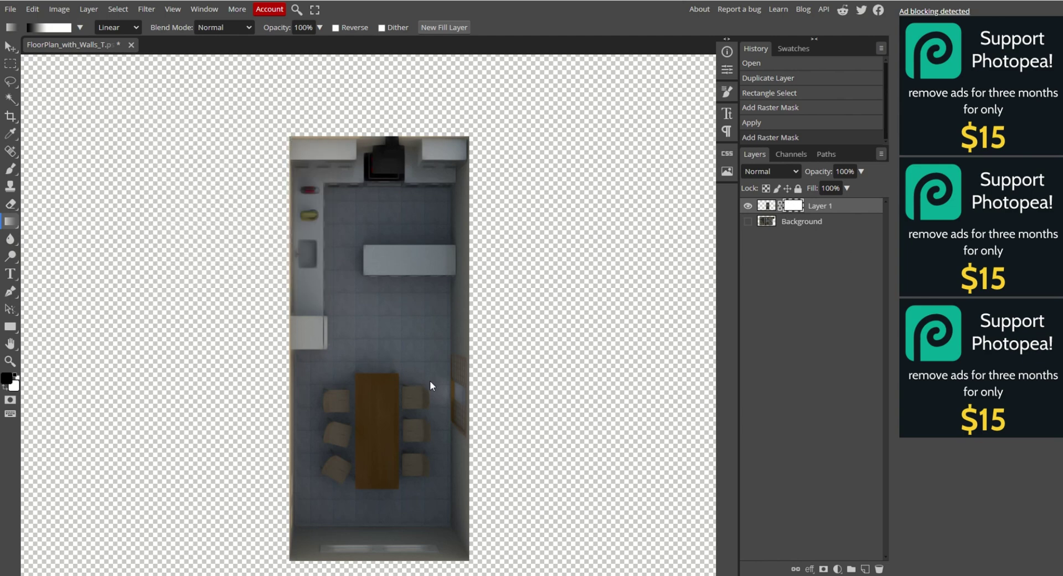
drag(377, 562, 379, 118)
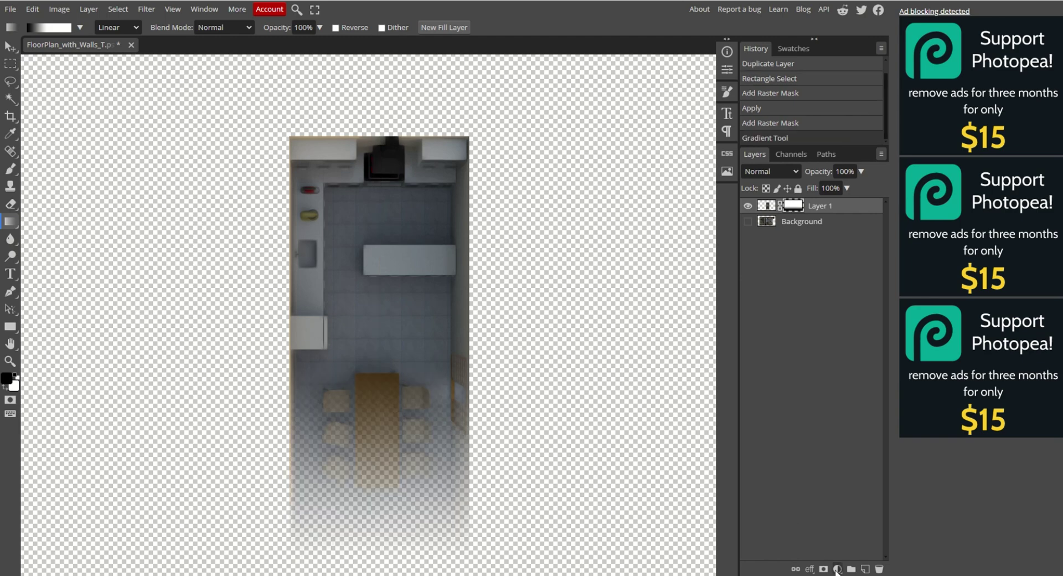
Add a Levels adjustment layer with white input 134 and midtones 0.91.
click(836, 569)
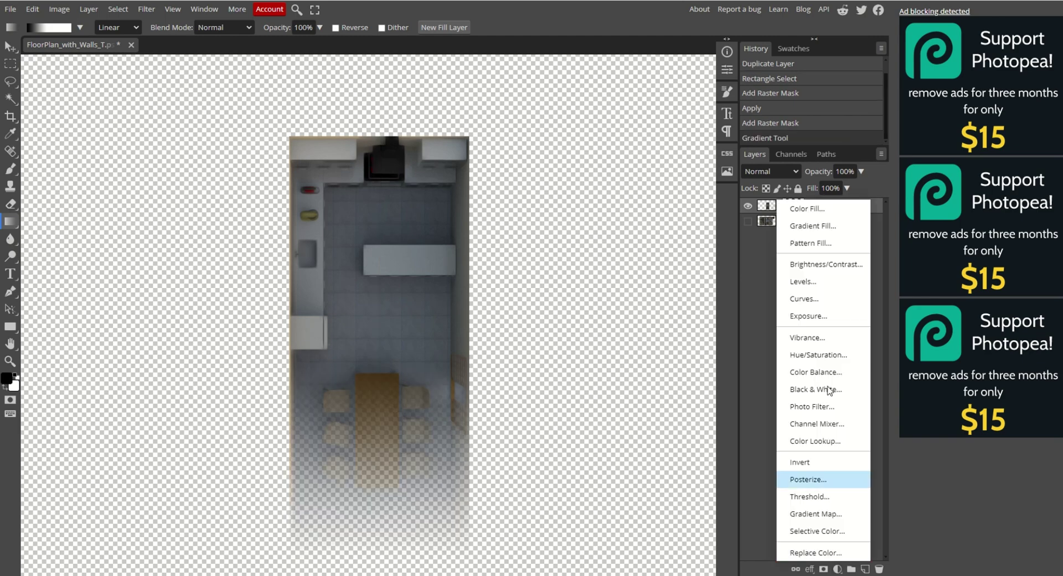
click(822, 281)
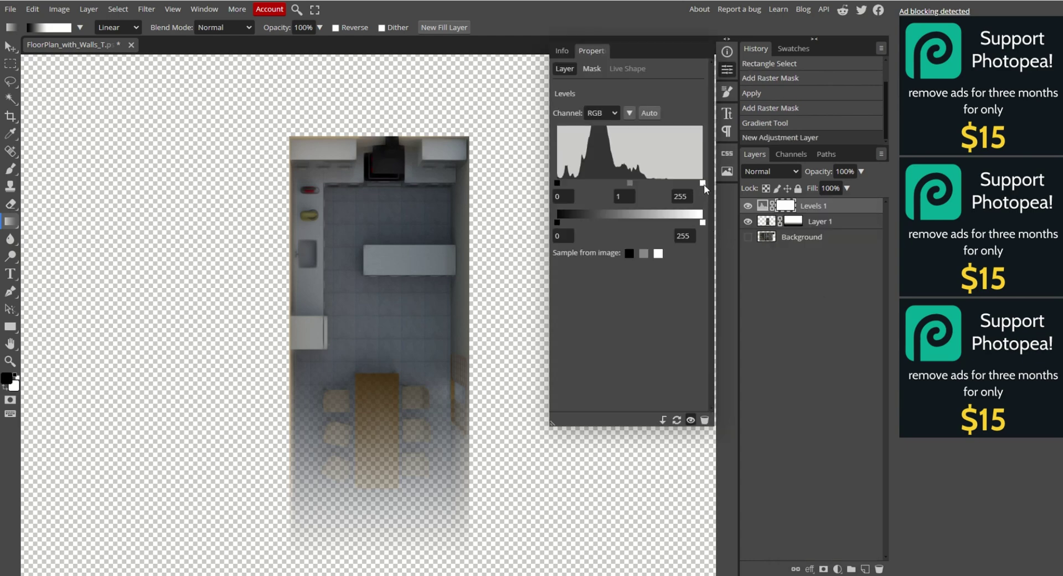
drag(703, 185, 632, 183)
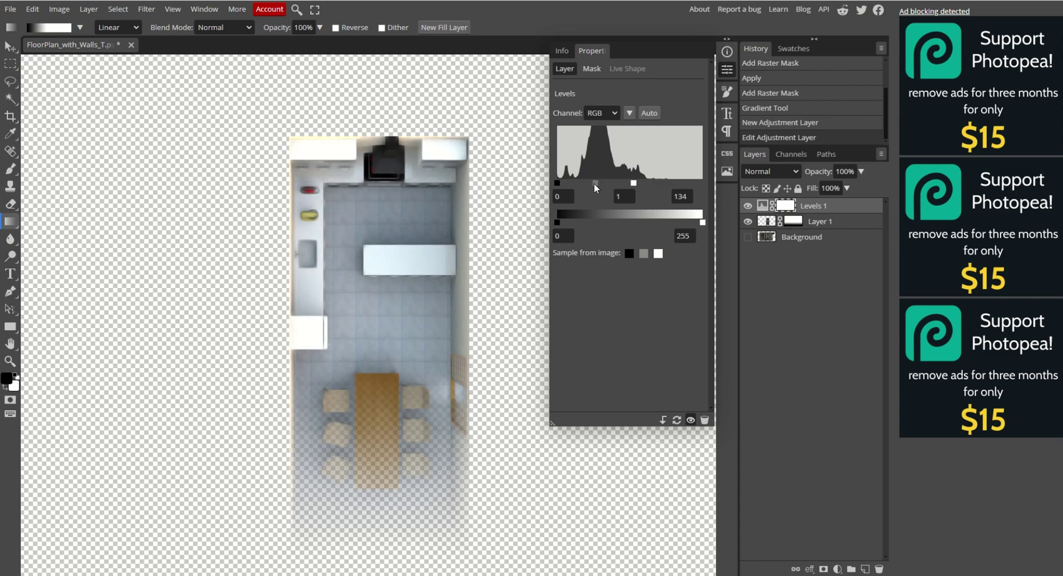
drag(594, 182, 597, 184)
click(726, 70)
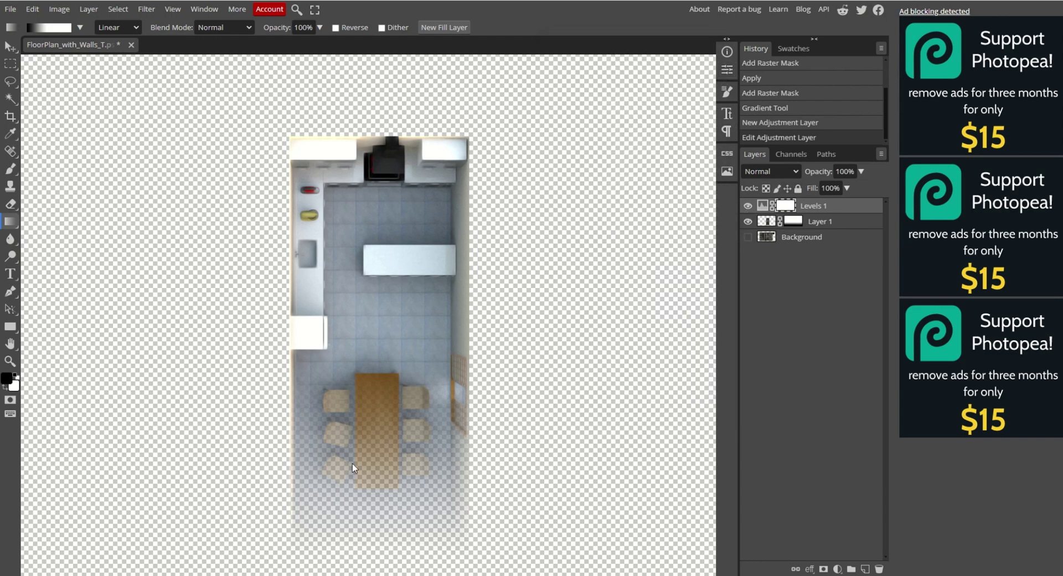
Export the image as a PNG file named Kitchen.
click(14, 11)
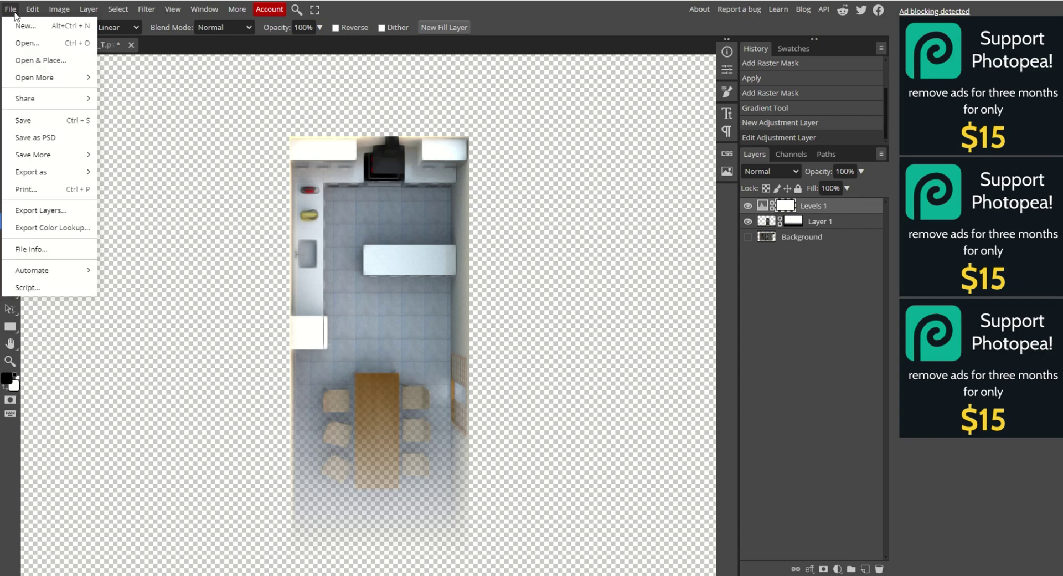
mouse_move(33, 177)
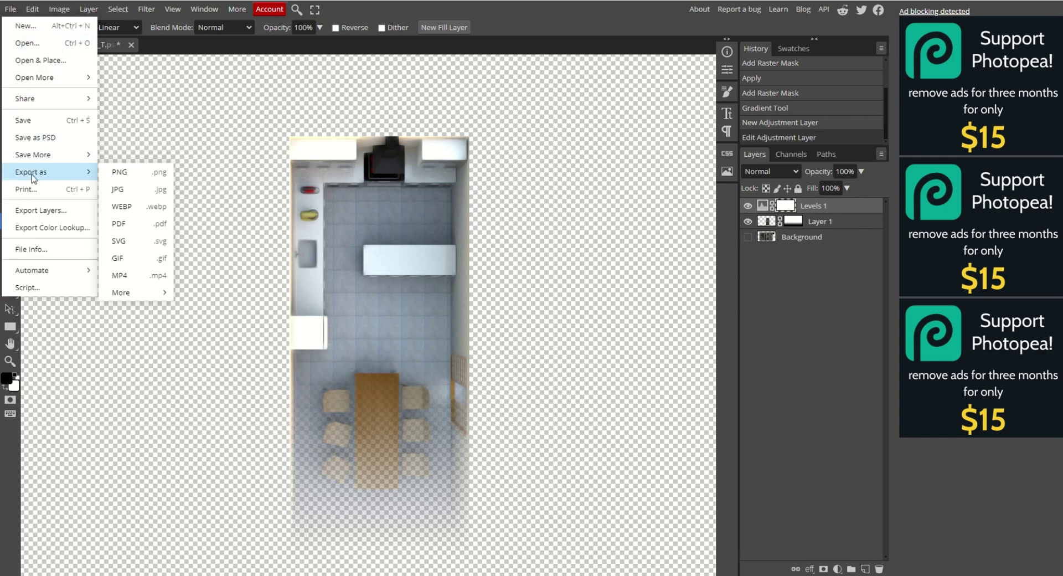
click(127, 173)
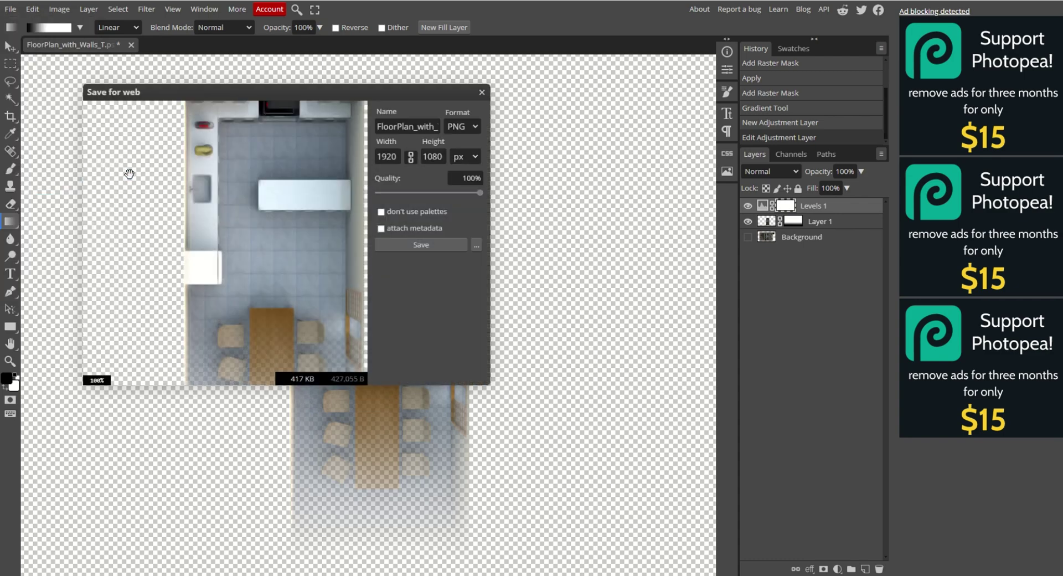
double_click(418, 127)
text(Kitchen)
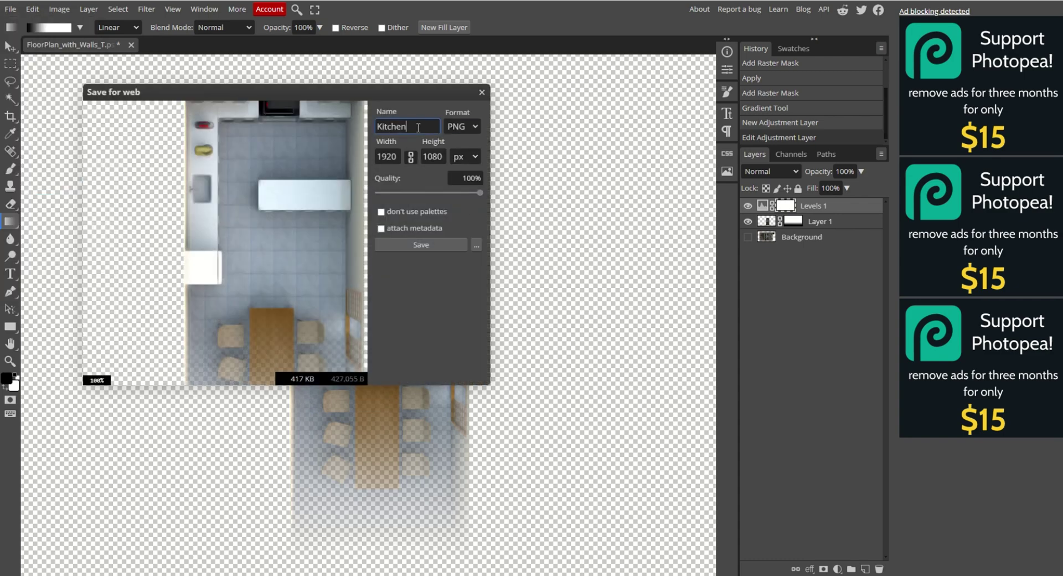
click(437, 245)
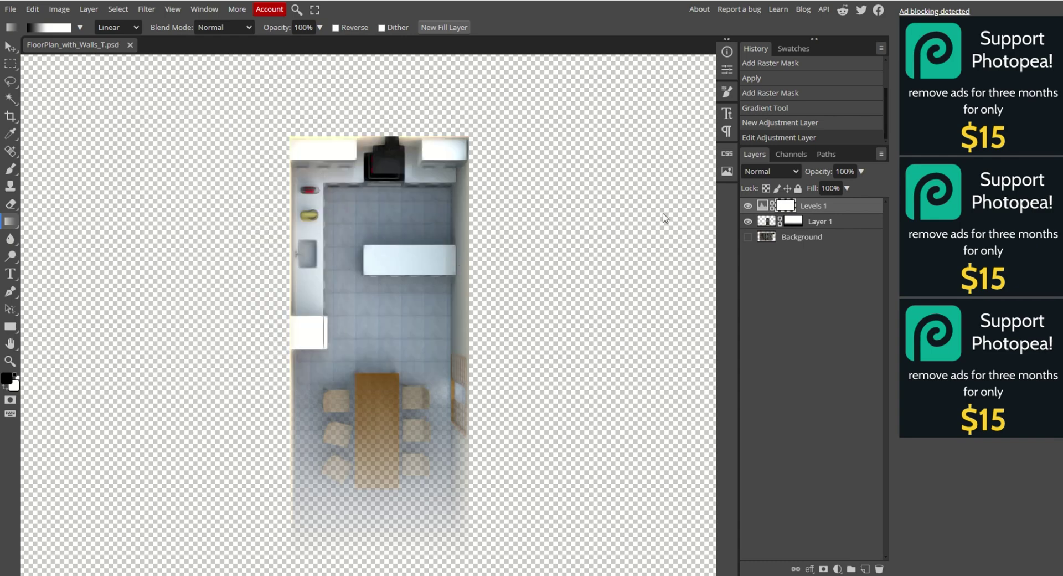
Redraw the mask gradient top-down to fade the kitchen and export PNG as Dining Room.
click(793, 222)
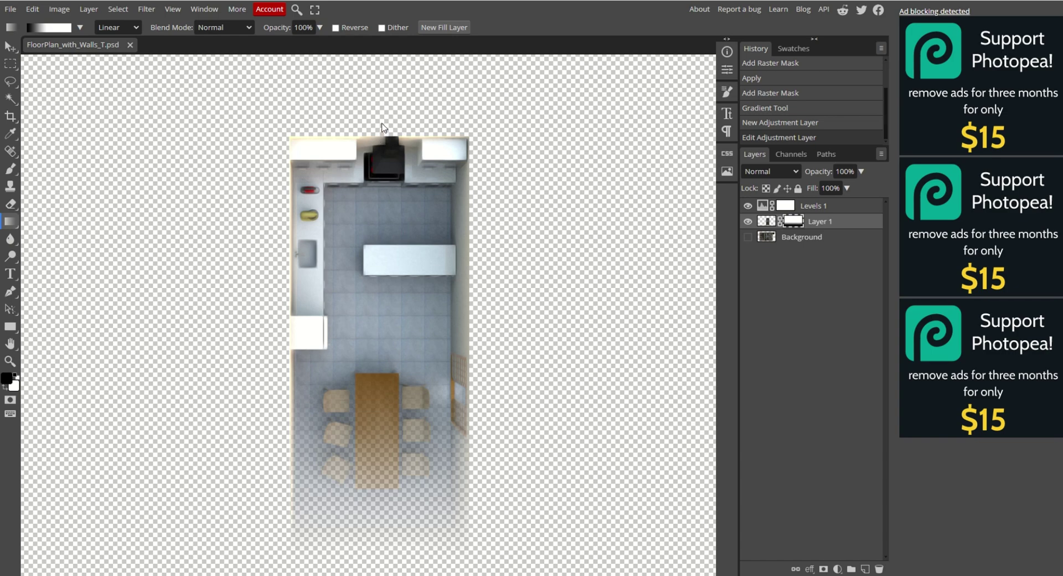
drag(381, 122, 382, 573)
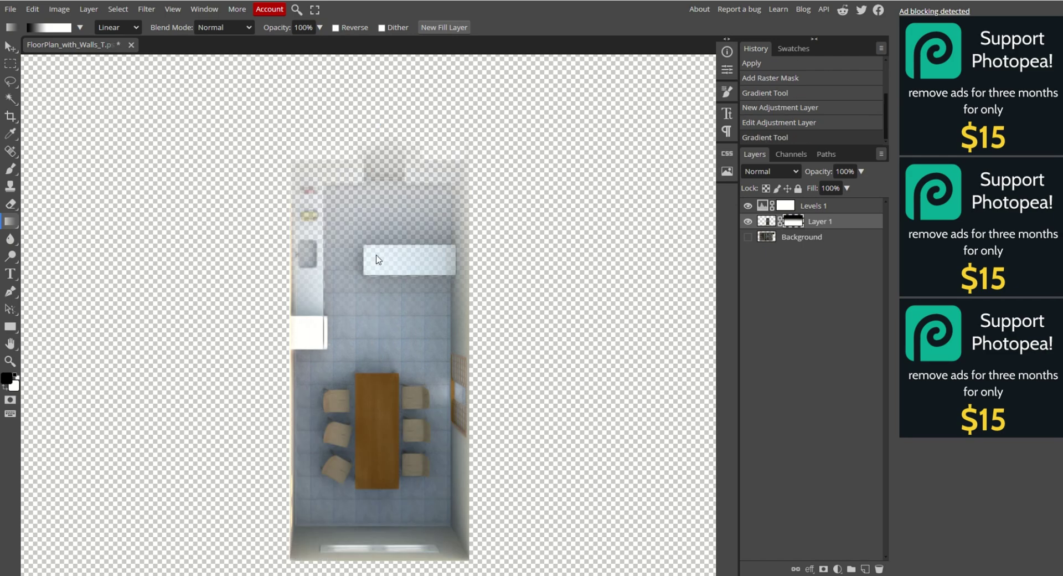
key(ctrl+alt+shift+s)
double_click(404, 126)
text(Dining Room)
click(421, 244)
Redraw the gradient diagonally over the dining area and re-export PNG as Kitchen.
drag(475, 394, 221, 86)
key(ctrl+alt+shift+s)
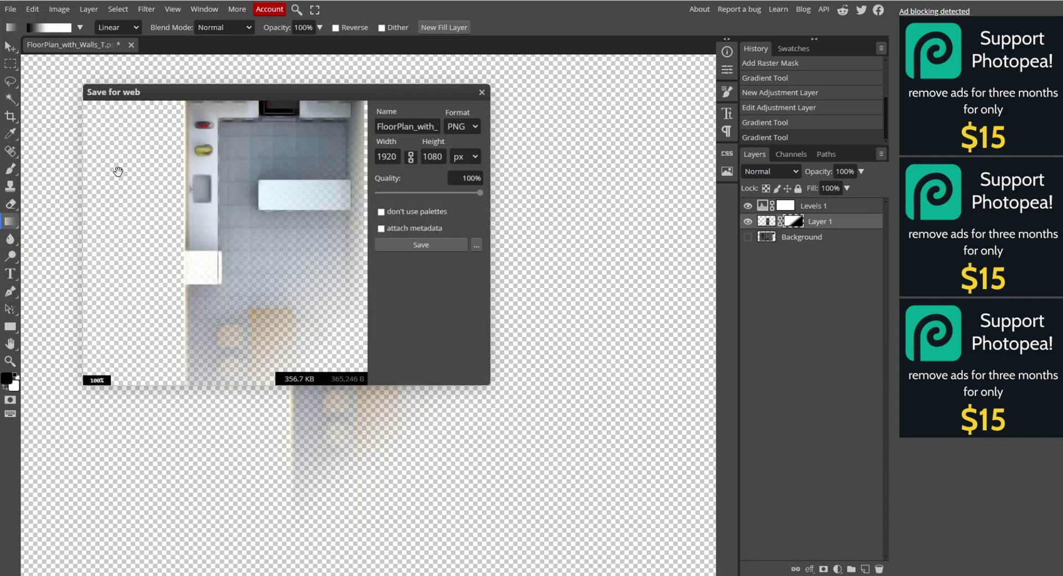
double_click(404, 126)
text(Kitchen)
key(Return)
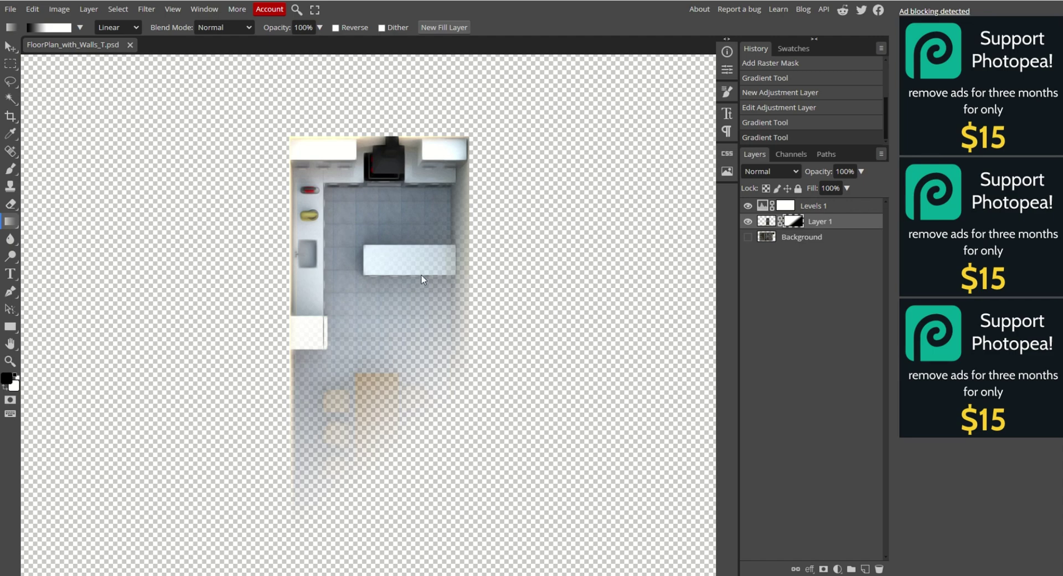